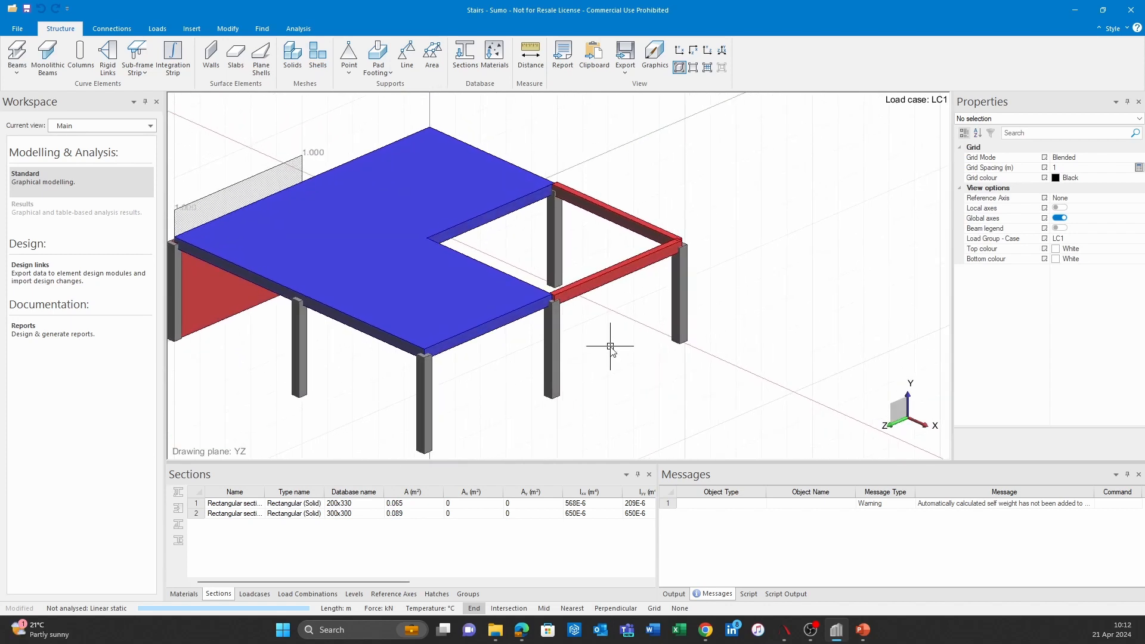
Measure the distance along the outer side of the open bay beside the slab.
{"action": "mouse_move", "coordinate": [610, 346]}
{"action": "middle_mouse_down"}
{"action": "mouse_move", "coordinate": [583, 385]}
{"action": "mouse_move", "coordinate": [552, 405]}
{"action": "mouse_move", "coordinate": [529, 402]}
{"action": "mouse_move", "coordinate": [606, 435]}
{"action": "mouse_move", "coordinate": [612, 462]}
{"action": "middle_mouse_up"}
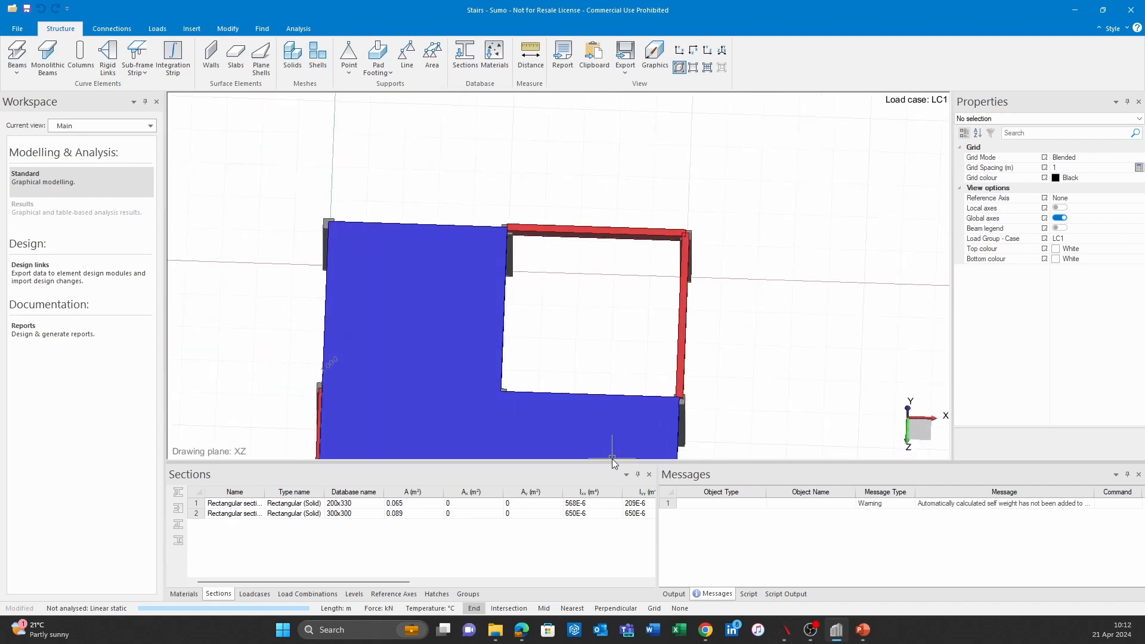
{"action": "middle_click_drag", "start_coordinate": [582, 376], "coordinate": [547, 369]}
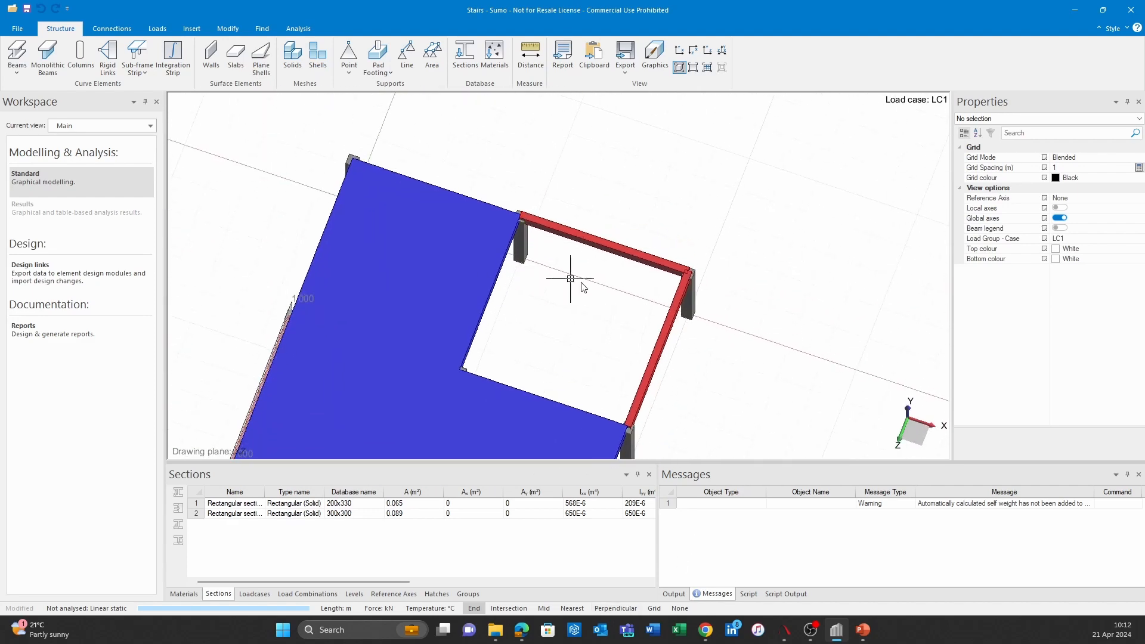
{"action": "middle_click_drag", "start_coordinate": [583, 287], "coordinate": [598, 243]}
{"action": "middle_click_drag", "start_coordinate": [612, 350], "coordinate": [589, 355]}
{"action": "left_click", "coordinate": [530, 59]}
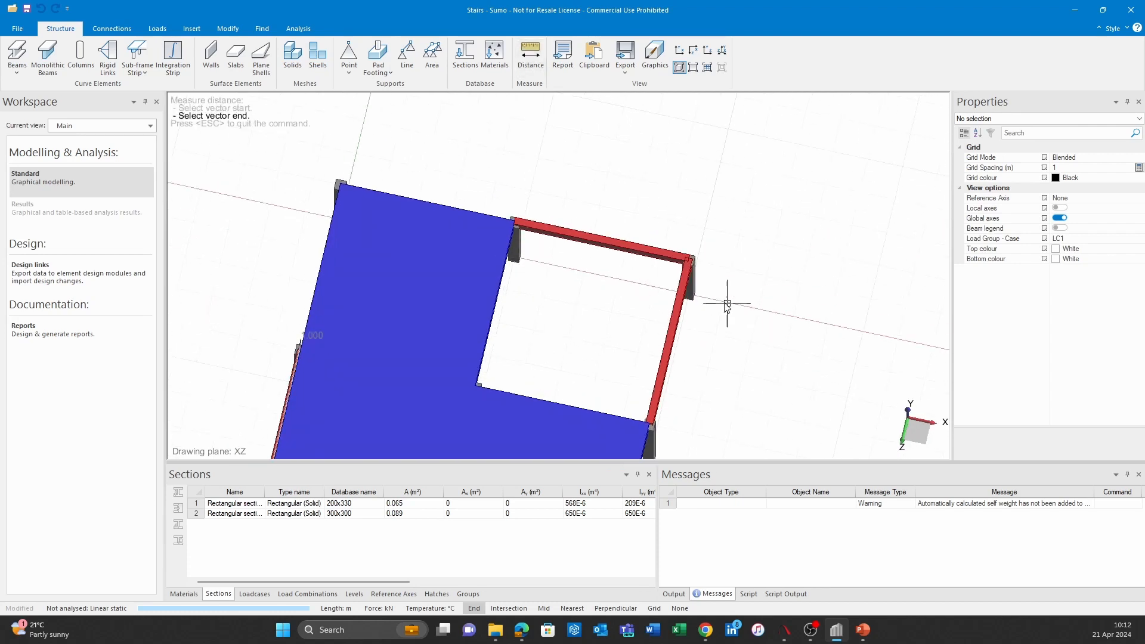
{"action": "left_click", "coordinate": [695, 297]}
{"action": "left_click", "coordinate": [649, 332]}
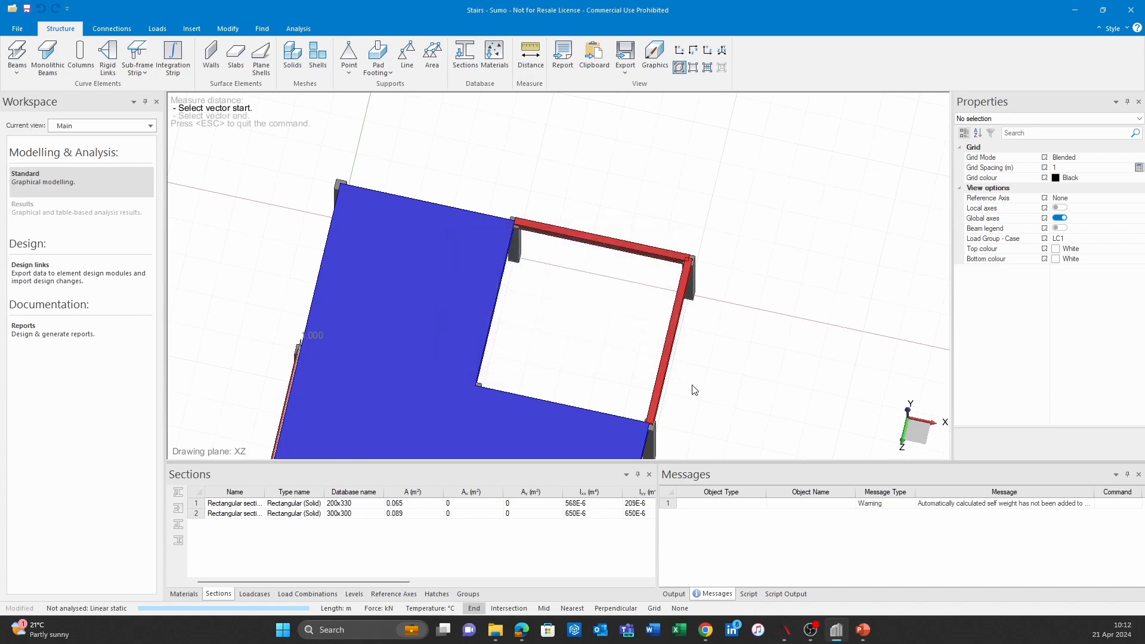
{"action": "mouse_move", "coordinate": [690, 391]}
{"action": "middle_mouse_down"}
{"action": "mouse_move", "coordinate": [614, 307]}
{"action": "mouse_move", "coordinate": [613, 203]}
{"action": "mouse_move", "coordinate": [594, 307]}
{"action": "mouse_move", "coordinate": [524, 302]}
{"action": "mouse_move", "coordinate": [558, 358]}
{"action": "mouse_move", "coordinate": [638, 356]}
{"action": "middle_mouse_up"}
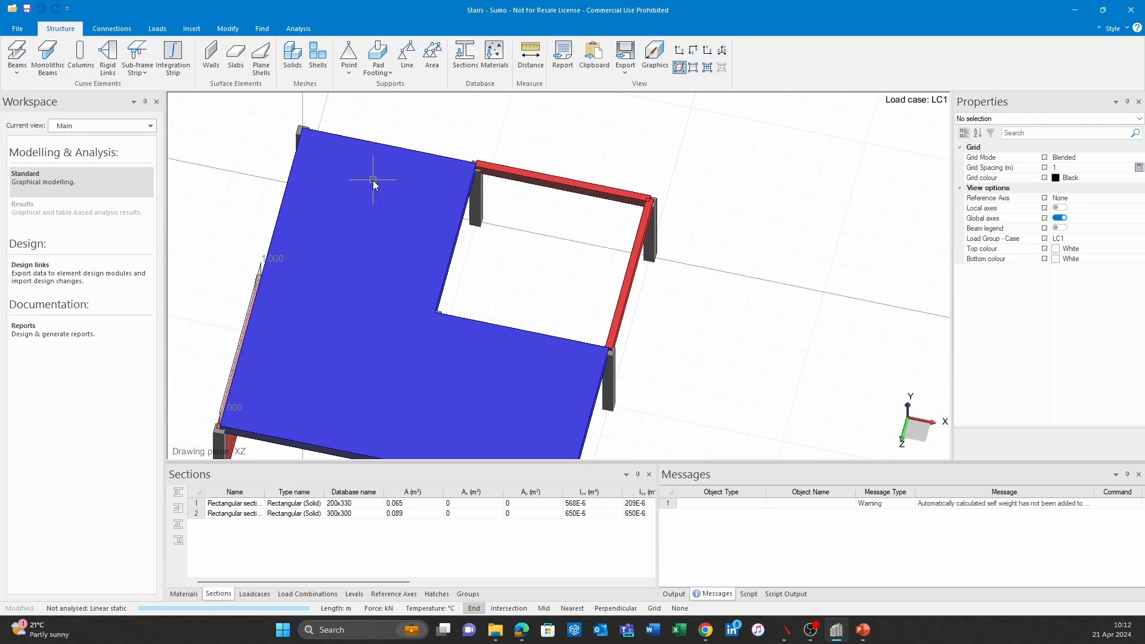
Show the frame members as simple lines and draw a ground-level line joining the two column bases on the open bay's outer side.
{"action": "middle_click_drag", "start_coordinate": [658, 292], "coordinate": [585, 301]}
{"action": "left_click", "coordinate": [192, 29]}
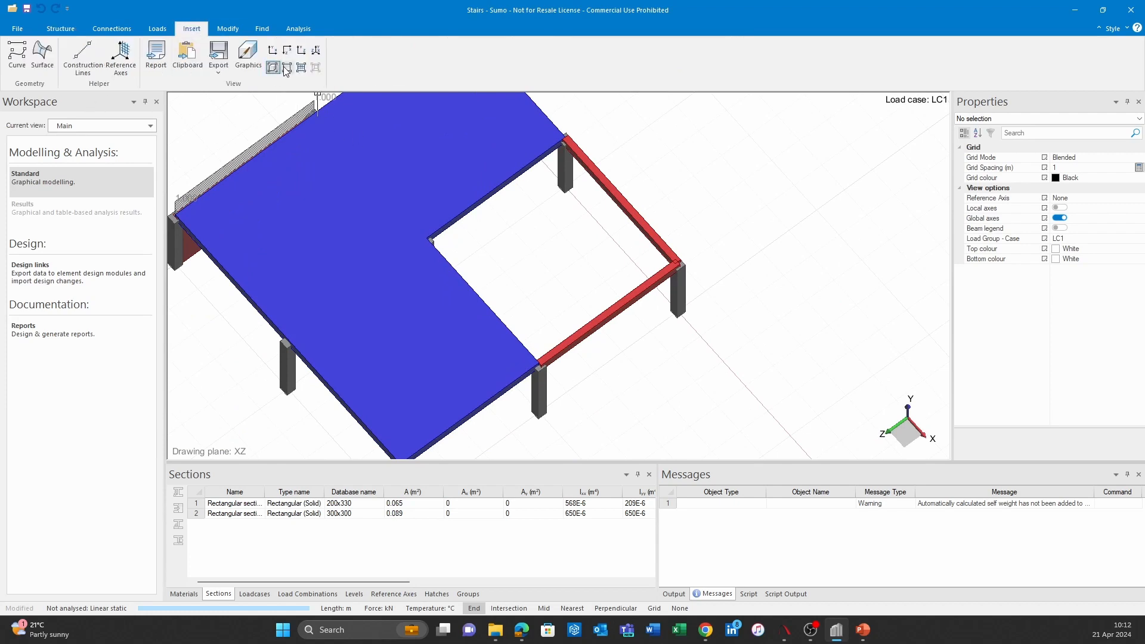
{"action": "left_click", "coordinate": [287, 67]}
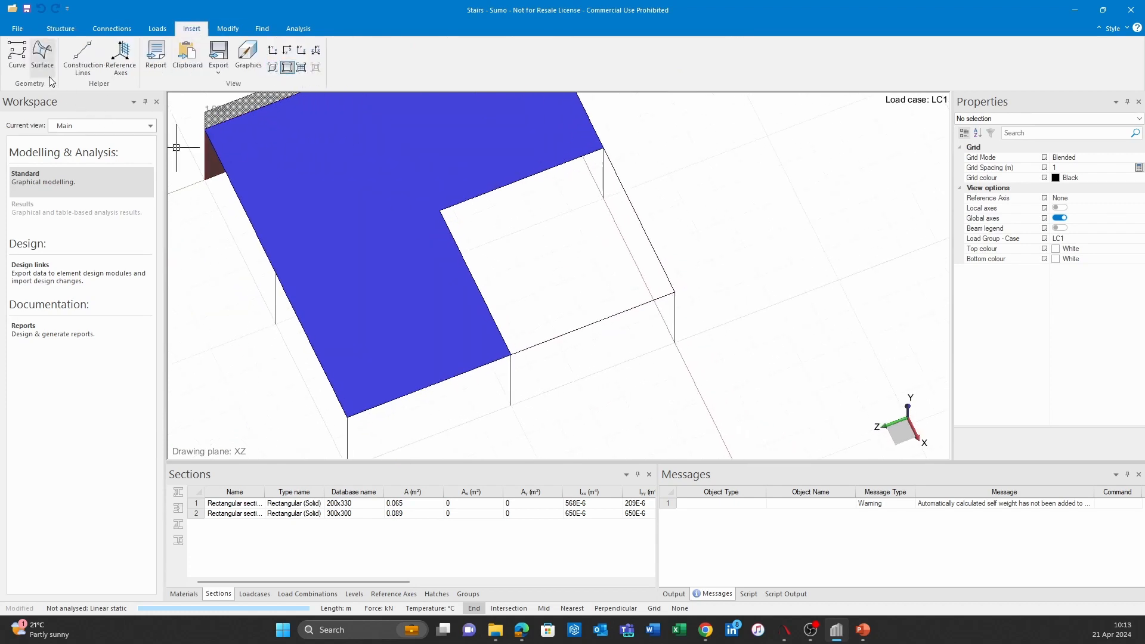
{"action": "left_click", "coordinate": [18, 55]}
{"action": "left_click", "coordinate": [603, 197]}
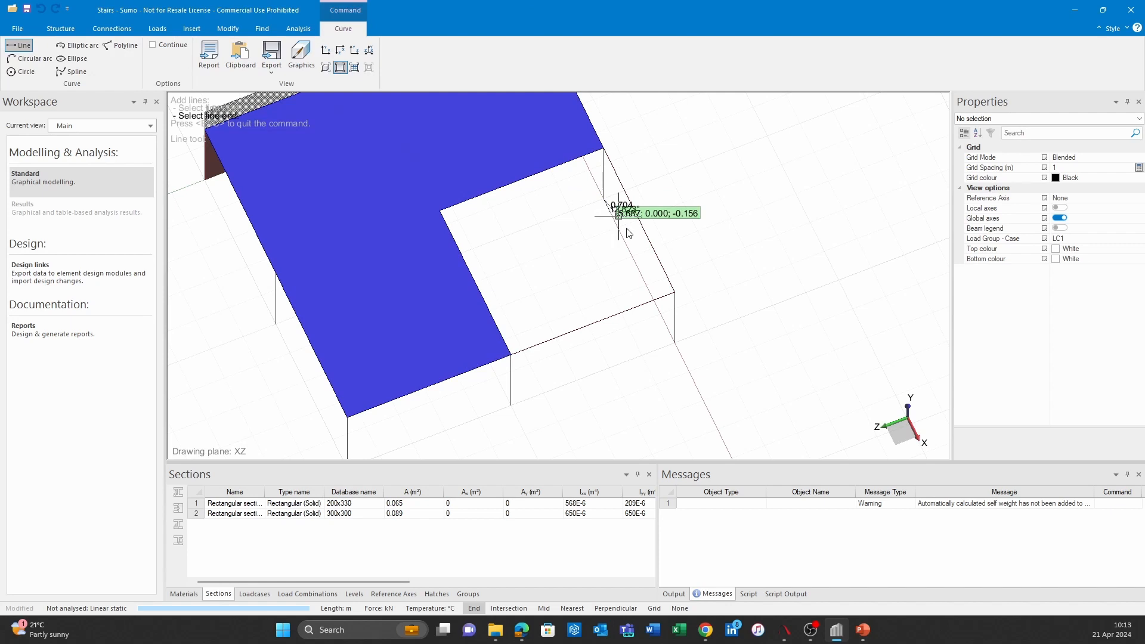
{"action": "left_click", "coordinate": [676, 342]}
{"action": "key", "text": "Escape"}
Draw a parallel ground-level line from the slab's inner-corner column base to the opposite column base of the open bay.
{"action": "middle_click_drag", "start_coordinate": [660, 360], "coordinate": [267, 185]}
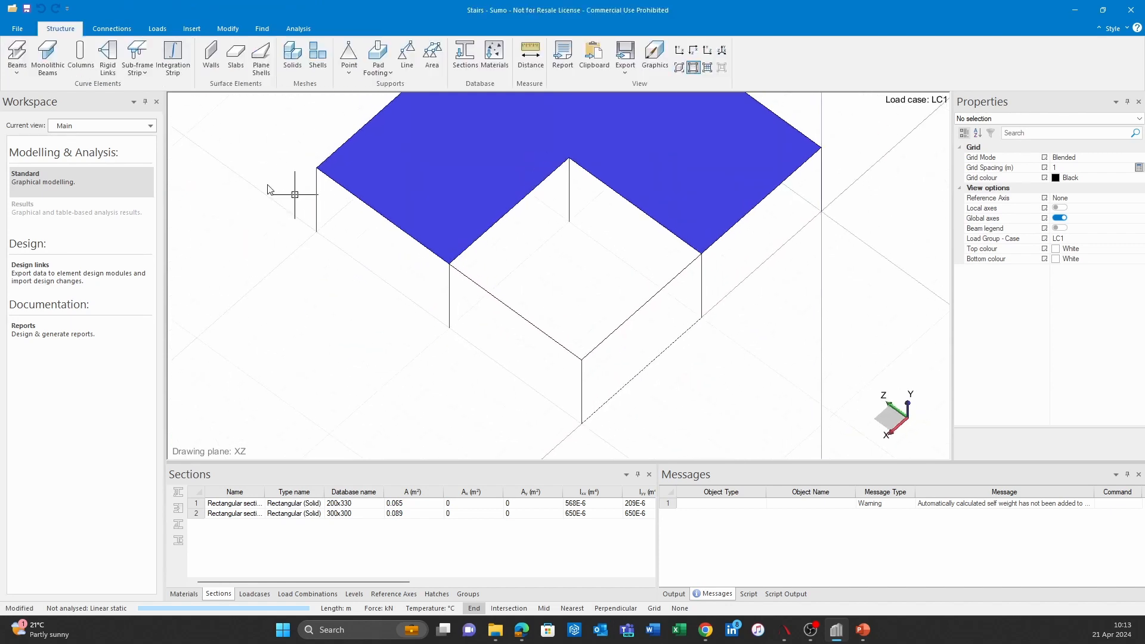
{"action": "left_click", "coordinate": [192, 28]}
{"action": "left_click", "coordinate": [17, 54]}
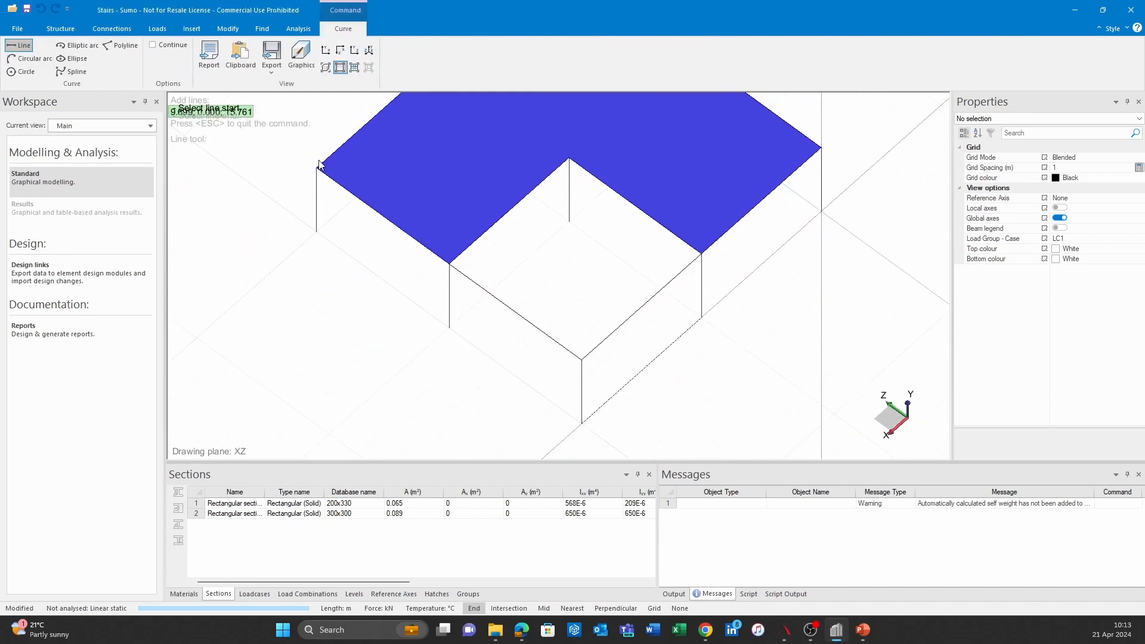
{"action": "left_click", "coordinate": [571, 225]}
{"action": "left_click", "coordinate": [449, 327]}
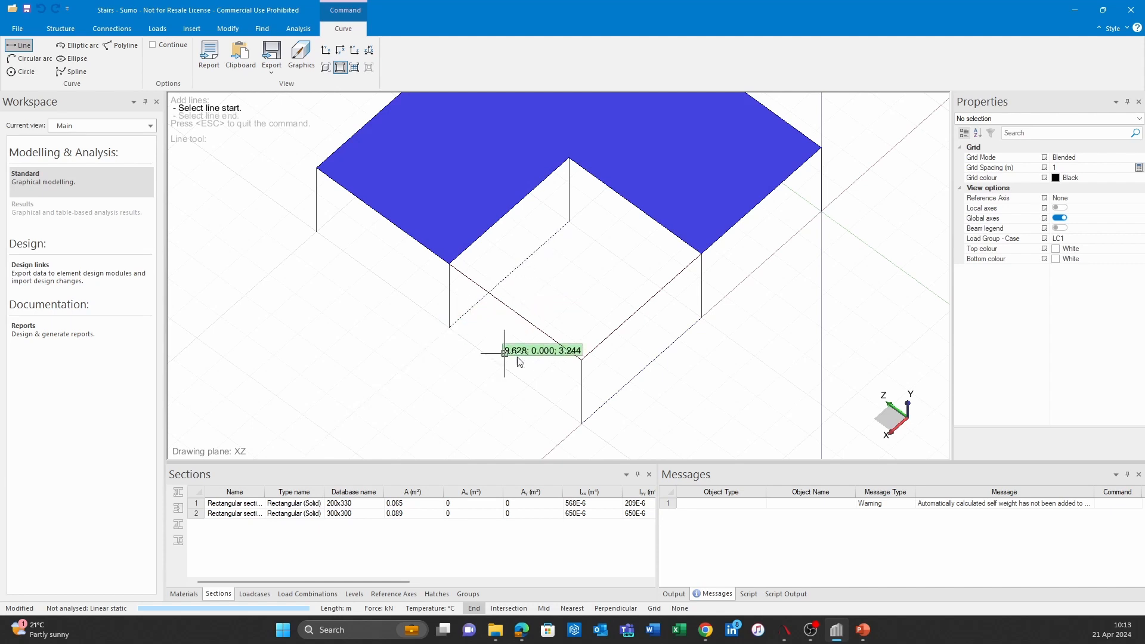
{"action": "key", "text": "Escape"}
Draw a cross line joining the midpoints of the two parallel ground lines.
{"action": "left_click", "coordinate": [188, 29]}
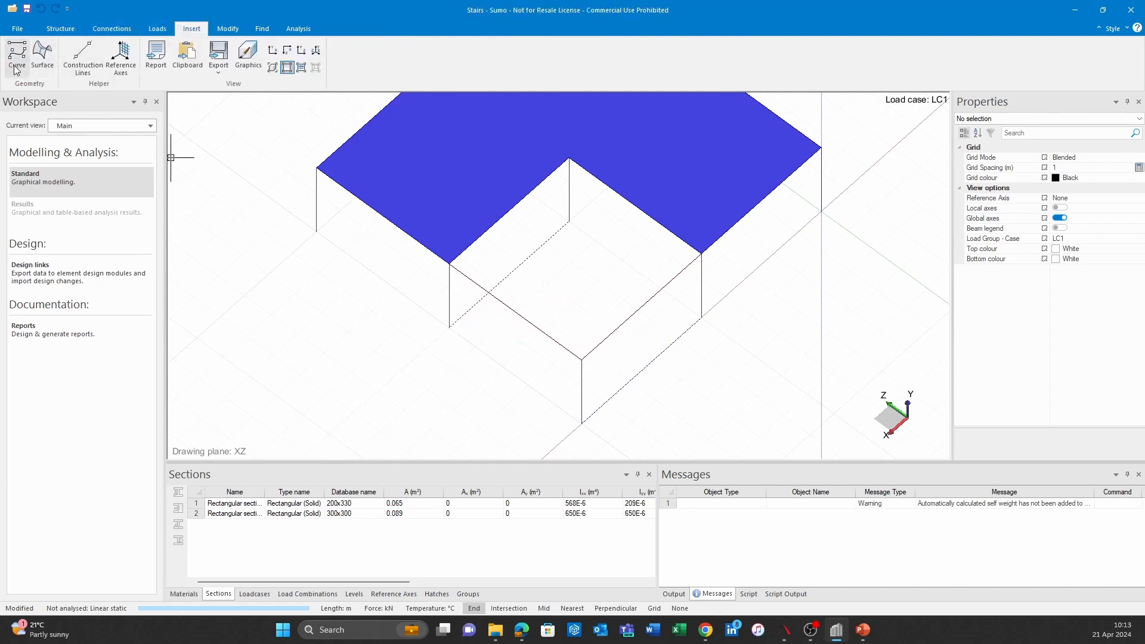
{"action": "left_click", "coordinate": [17, 55]}
{"action": "mouse_move", "coordinate": [538, 620]}
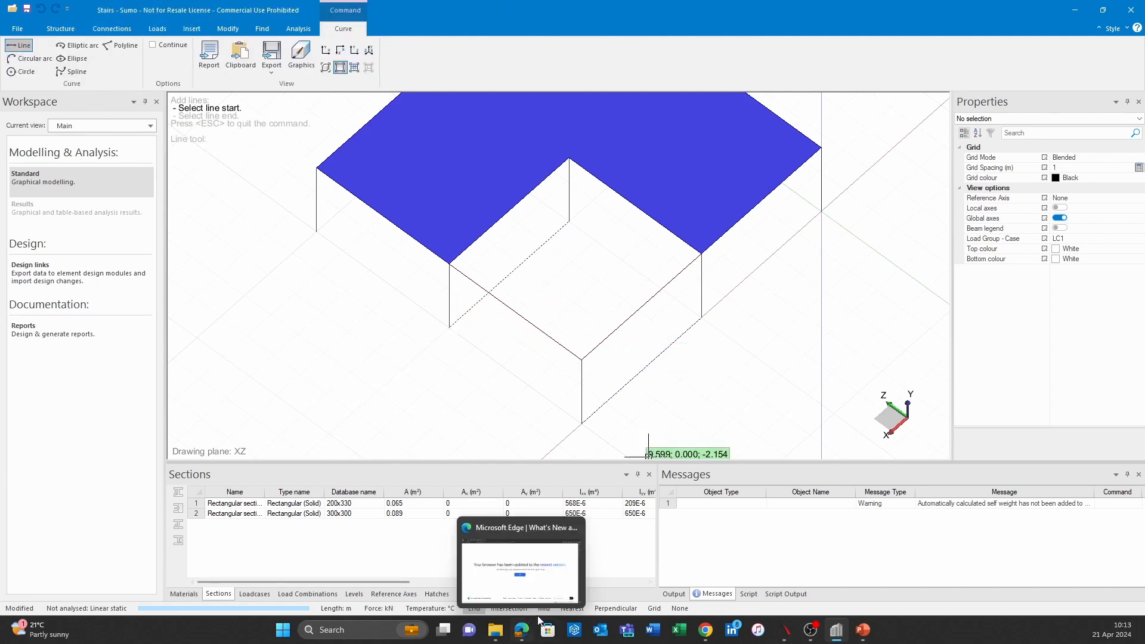
{"action": "left_click", "coordinate": [511, 275]}
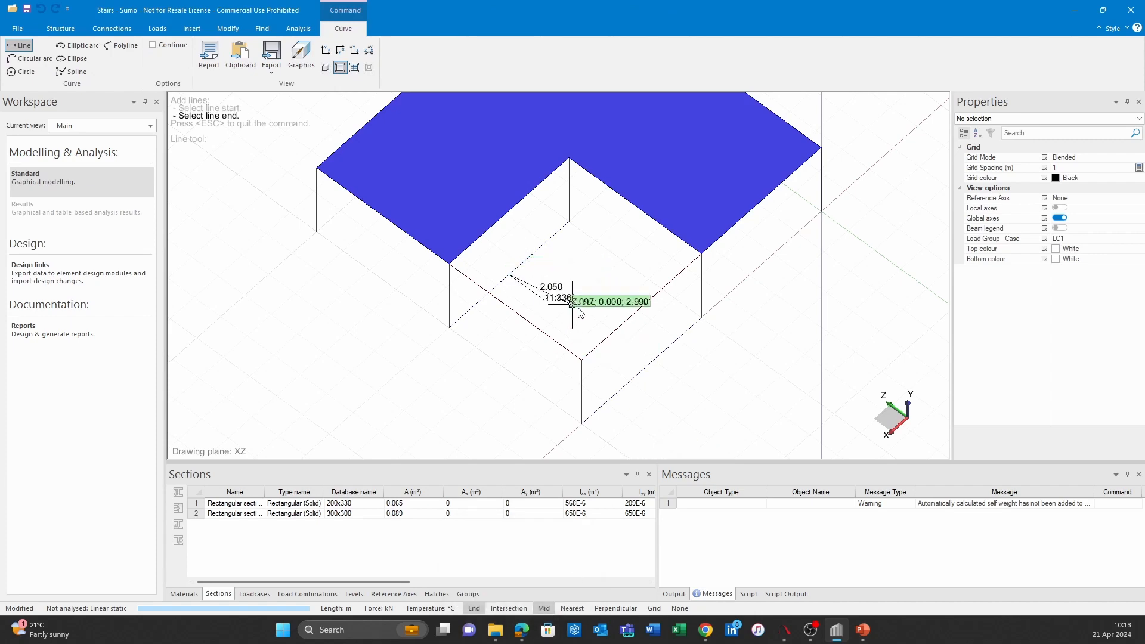
{"action": "left_click", "coordinate": [642, 373]}
{"action": "middle_click_drag", "start_coordinate": [620, 410], "coordinate": [707, 412]}
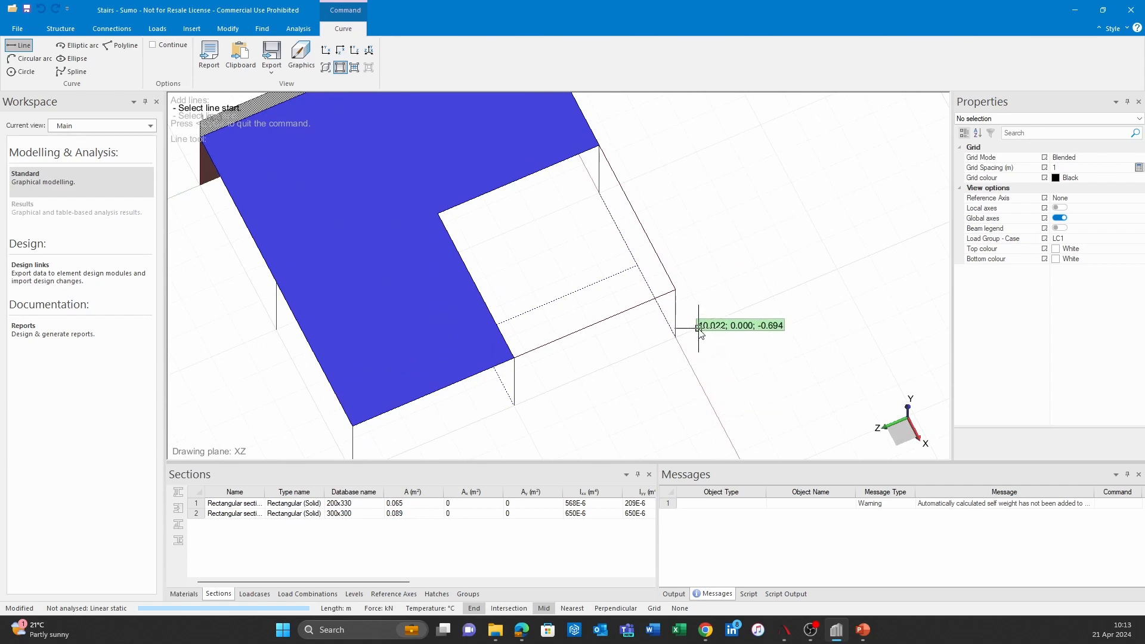
{"action": "key", "text": "Escape"}
Draw a 5 m ground line between the two column bases beneath the slab's edge in the bay.
{"action": "middle_click_drag", "start_coordinate": [700, 332], "coordinate": [636, 261]}
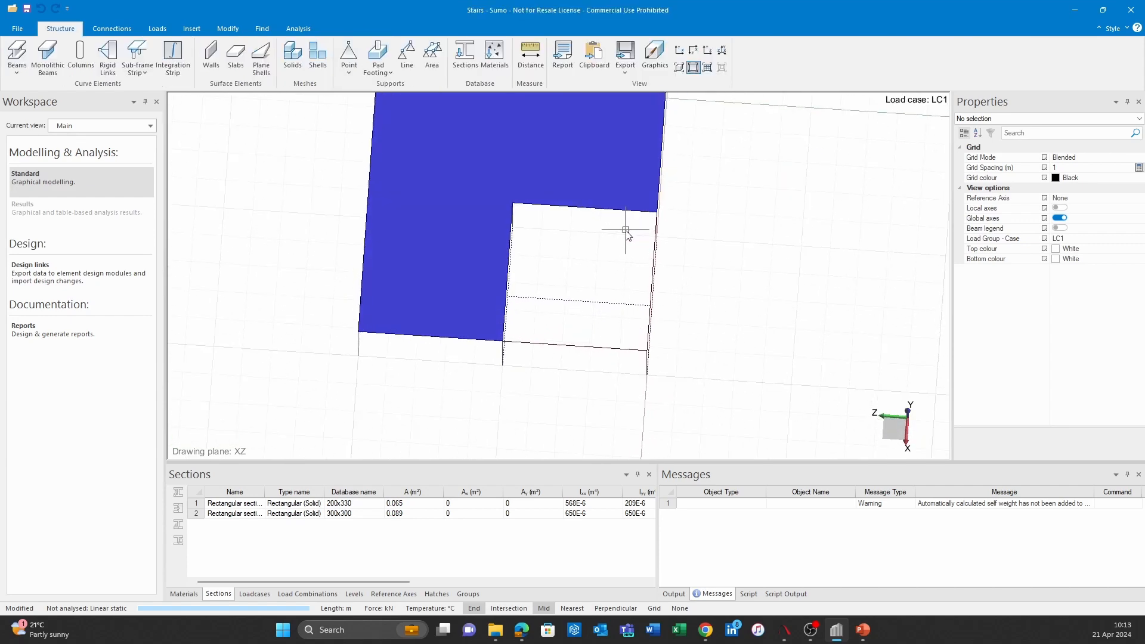
{"action": "mouse_move", "coordinate": [640, 382]}
{"action": "middle_mouse_down"}
{"action": "mouse_move", "coordinate": [695, 332]}
{"action": "mouse_move", "coordinate": [658, 337]}
{"action": "mouse_move", "coordinate": [657, 391]}
{"action": "mouse_move", "coordinate": [621, 391]}
{"action": "mouse_move", "coordinate": [623, 400]}
{"action": "middle_mouse_up"}
{"action": "middle_click_drag", "start_coordinate": [602, 338], "coordinate": [653, 300]}
{"action": "middle_click_drag", "start_coordinate": [589, 319], "coordinate": [527, 303]}
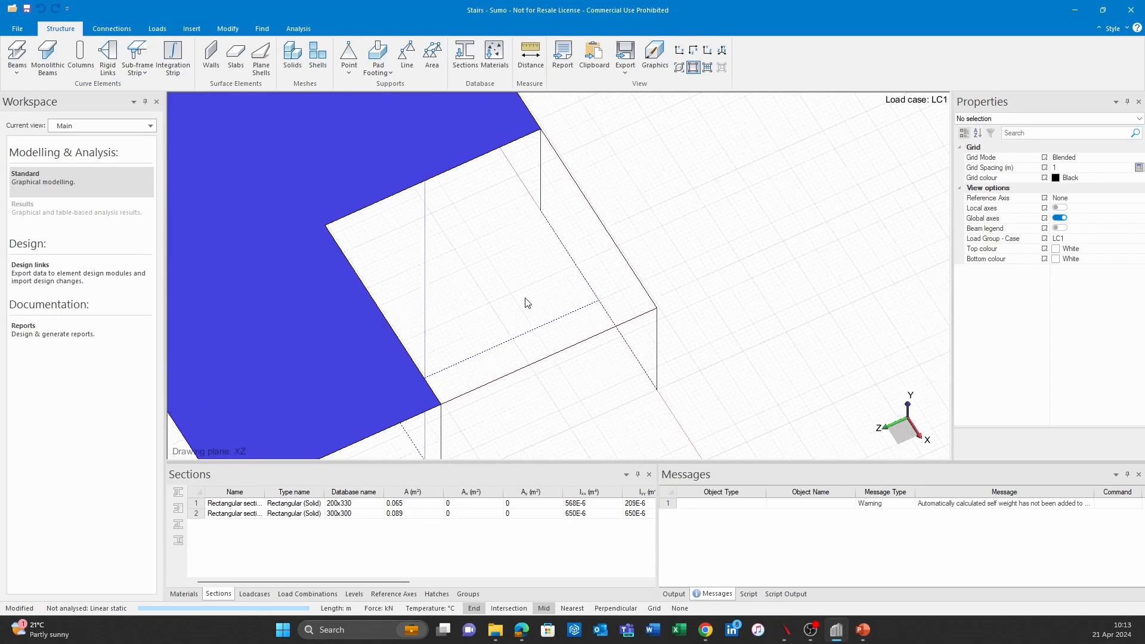
{"action": "left_click", "coordinate": [192, 29]}
{"action": "left_click", "coordinate": [7, 67]}
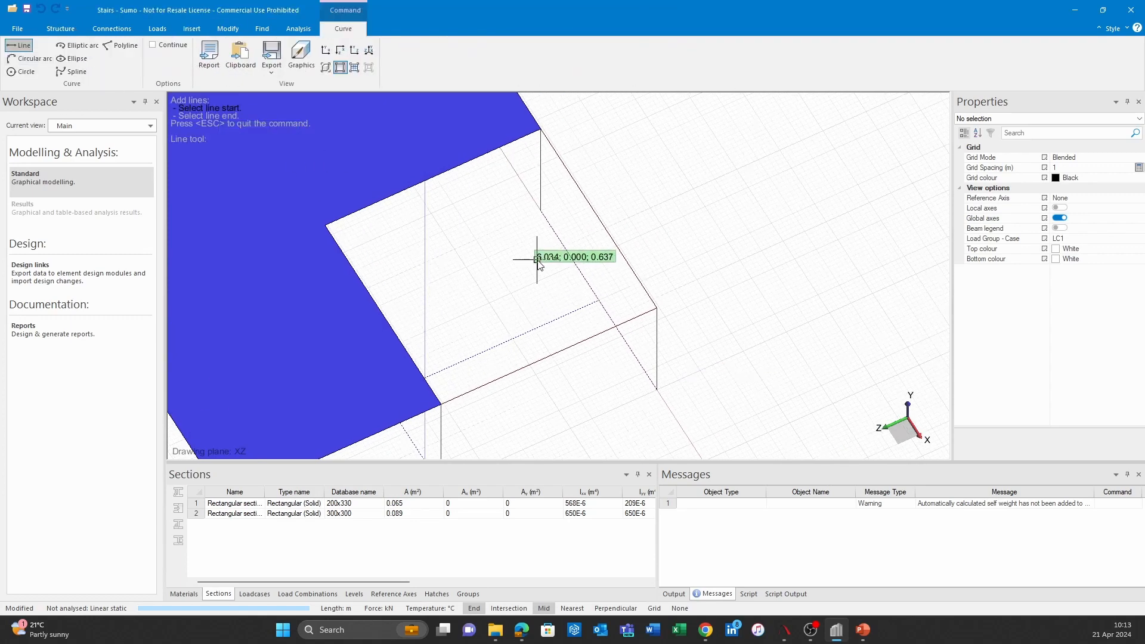
{"action": "middle_click_drag", "start_coordinate": [572, 281], "coordinate": [521, 288]}
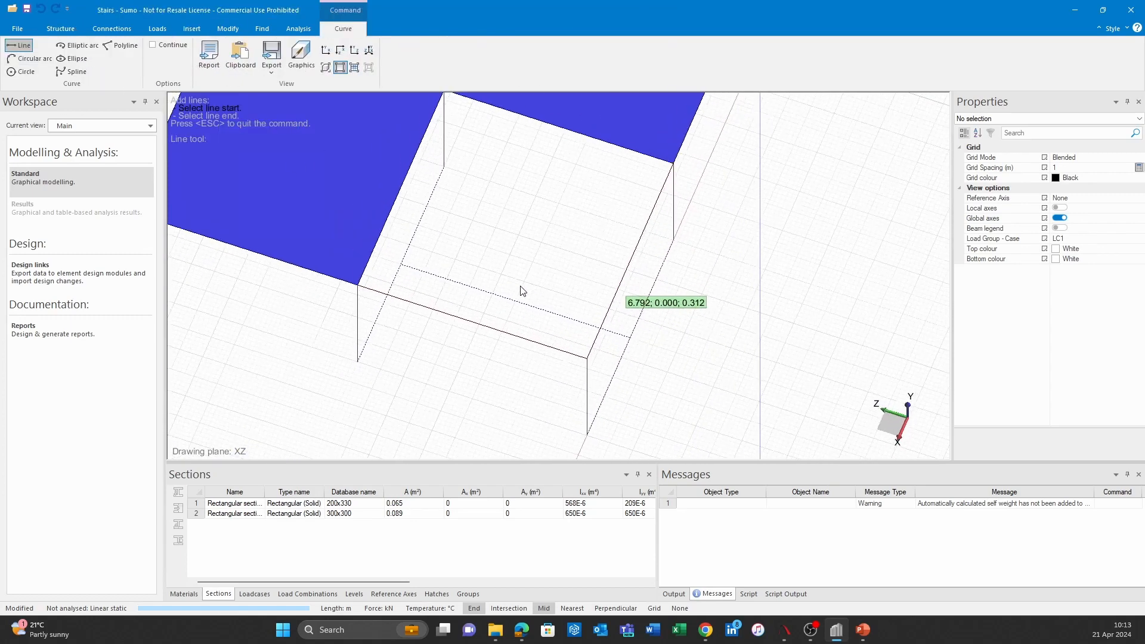
{"action": "left_click", "coordinate": [673, 239]}
{"action": "left_click", "coordinate": [444, 167]}
With Nearest snapping enabled, draw a short line from the outer column base along the 5 m ground line under the slab edge.
{"action": "scroll", "coordinate": [513, 298], "scroll_direction": "up", "scroll_amount": 5}
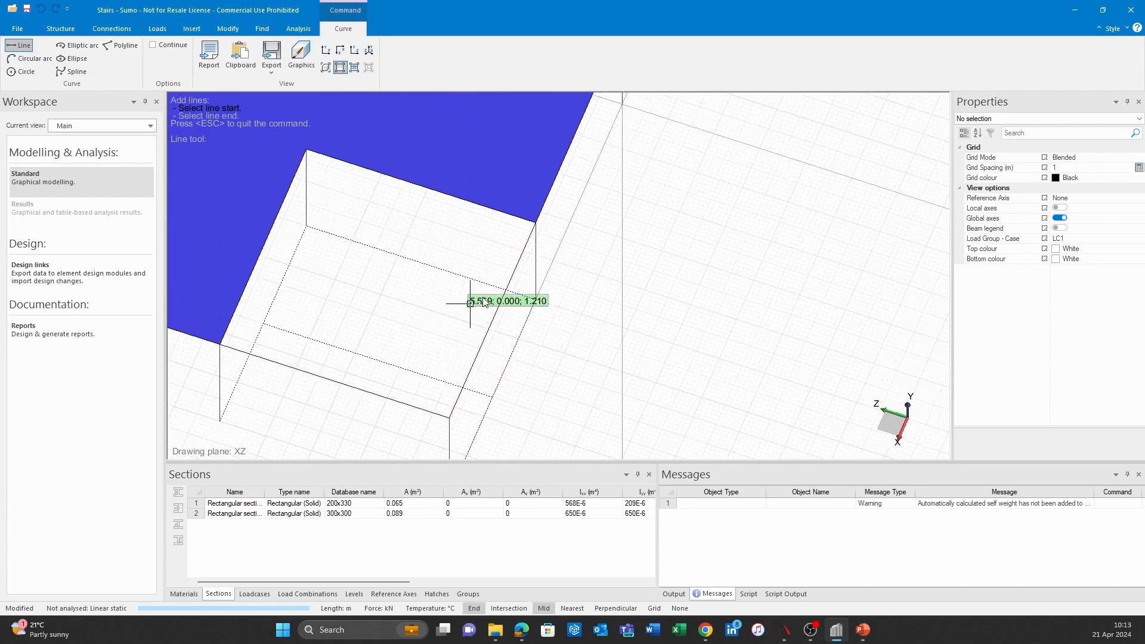
{"action": "left_click", "coordinate": [536, 312]}
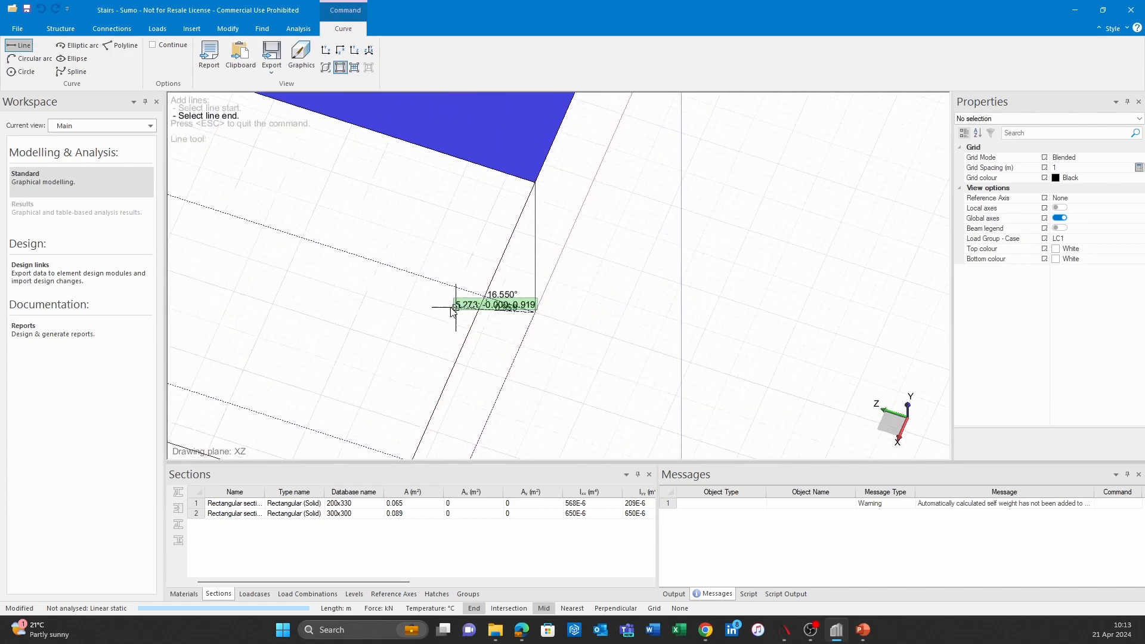
{"action": "left_click", "coordinate": [568, 609]}
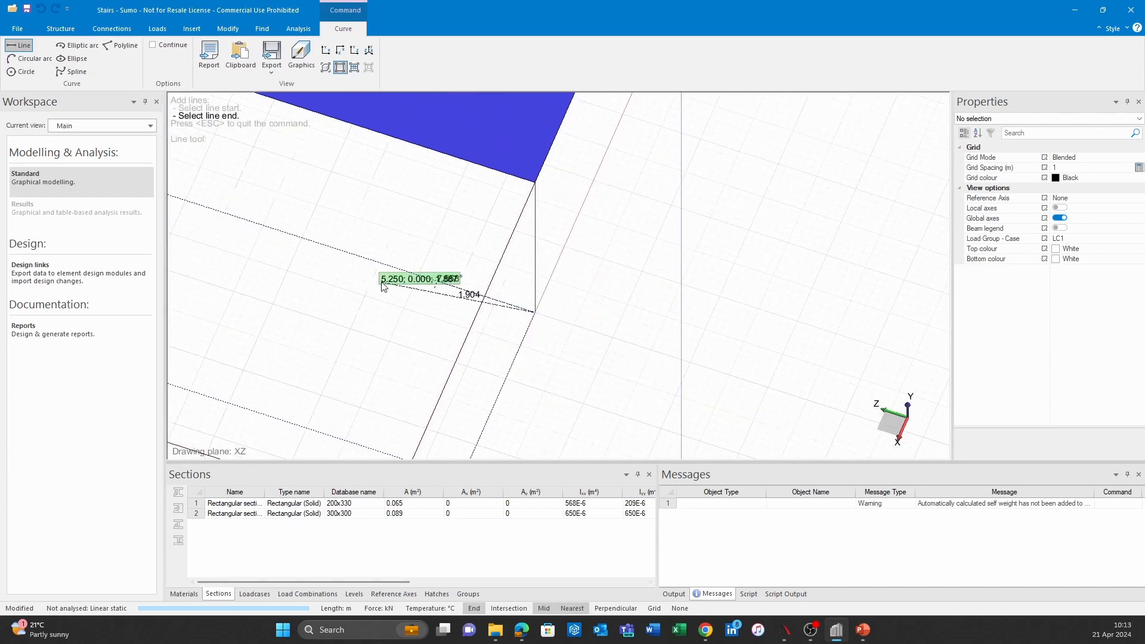
{"action": "left_click", "coordinate": [427, 283]}
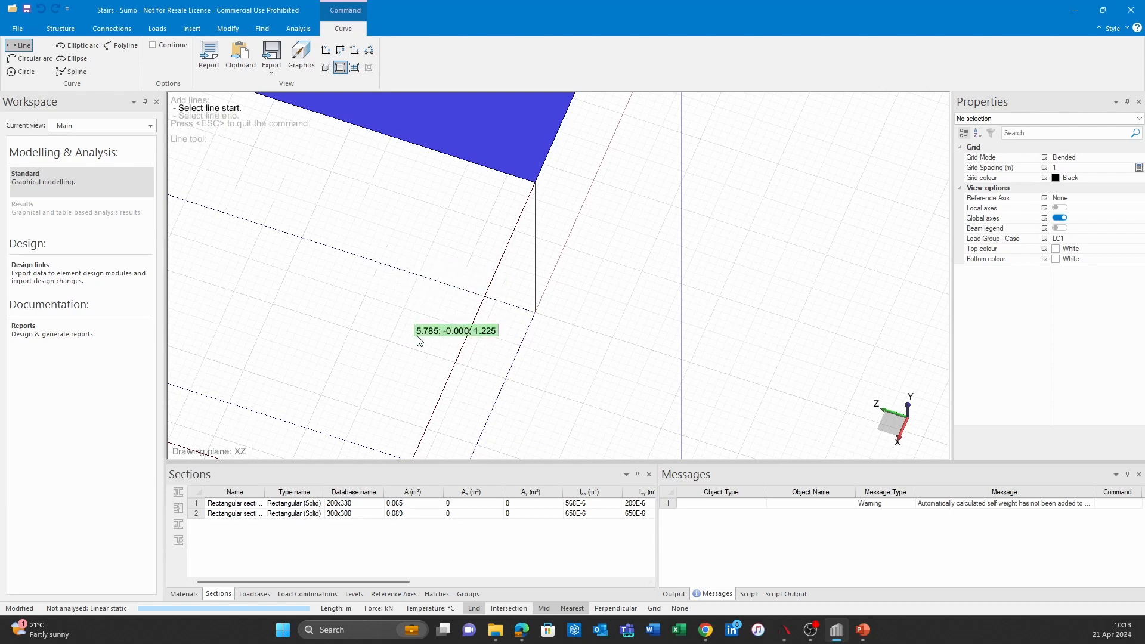
{"action": "left_click", "coordinate": [420, 277]}
{"action": "middle_click_drag", "start_coordinate": [390, 418], "coordinate": [482, 248]}
{"action": "middle_click_drag", "start_coordinate": [435, 328], "coordinate": [474, 298]}
{"action": "scroll", "coordinate": [474, 298], "scroll_direction": "down", "scroll_amount": 1}
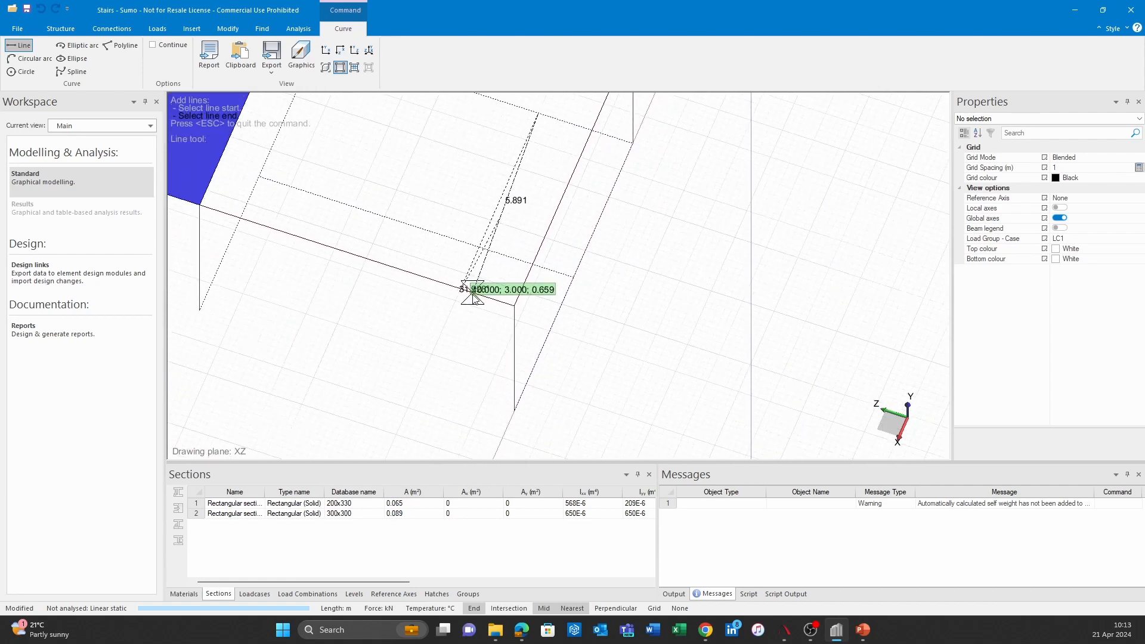
{"action": "key", "text": "Escape"}
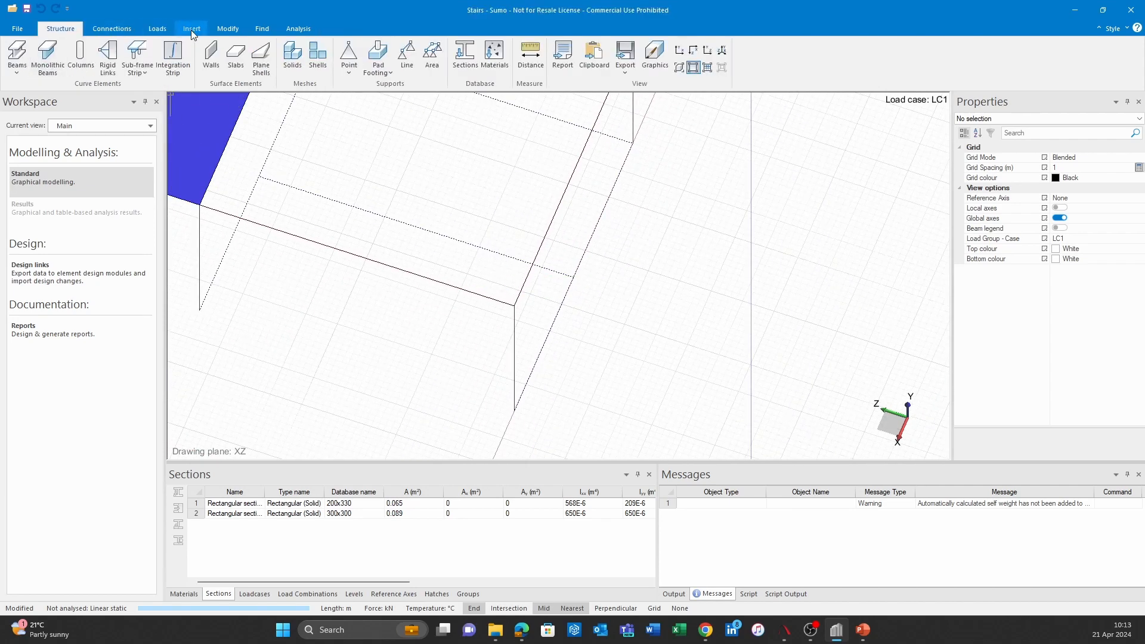
Delete the full 5 m ground line under the slab edge, keeping the short line on it.
{"action": "scroll", "coordinate": [516, 271], "scroll_direction": "up", "scroll_amount": 2}
{"action": "scroll", "coordinate": [445, 176], "scroll_direction": "up", "scroll_amount": 1}
{"action": "left_click", "coordinate": [443, 168]}
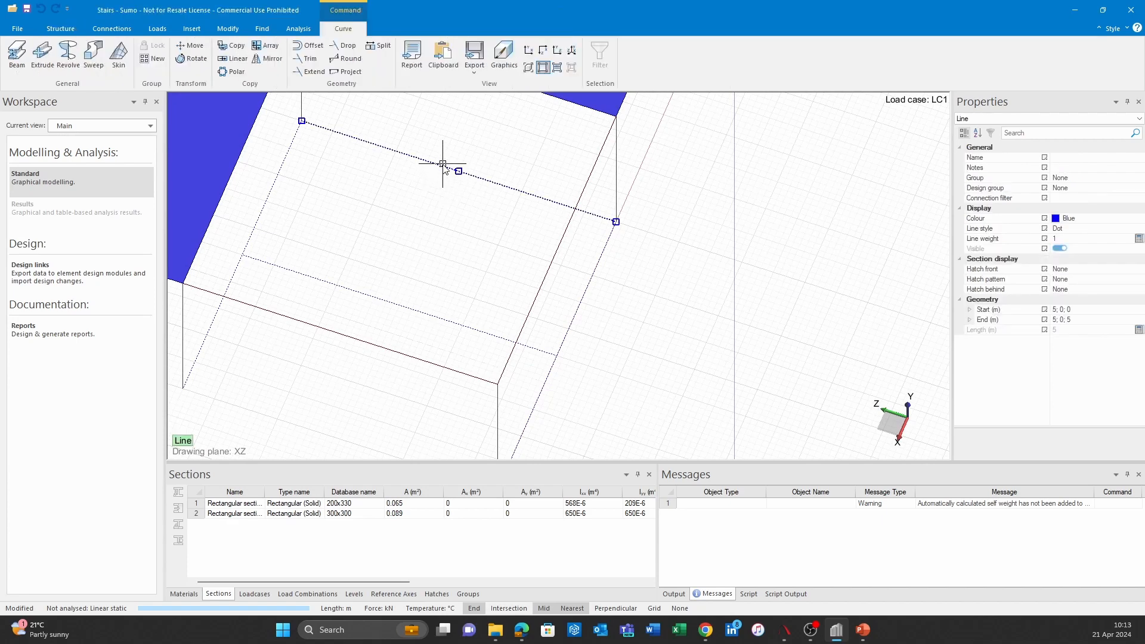
{"action": "key", "text": "Delete"}
Copy the short line from its column base to the outer corner column base at 10; 0; 0.
{"action": "left_click", "coordinate": [533, 195]}
{"action": "left_click", "coordinate": [236, 46]}
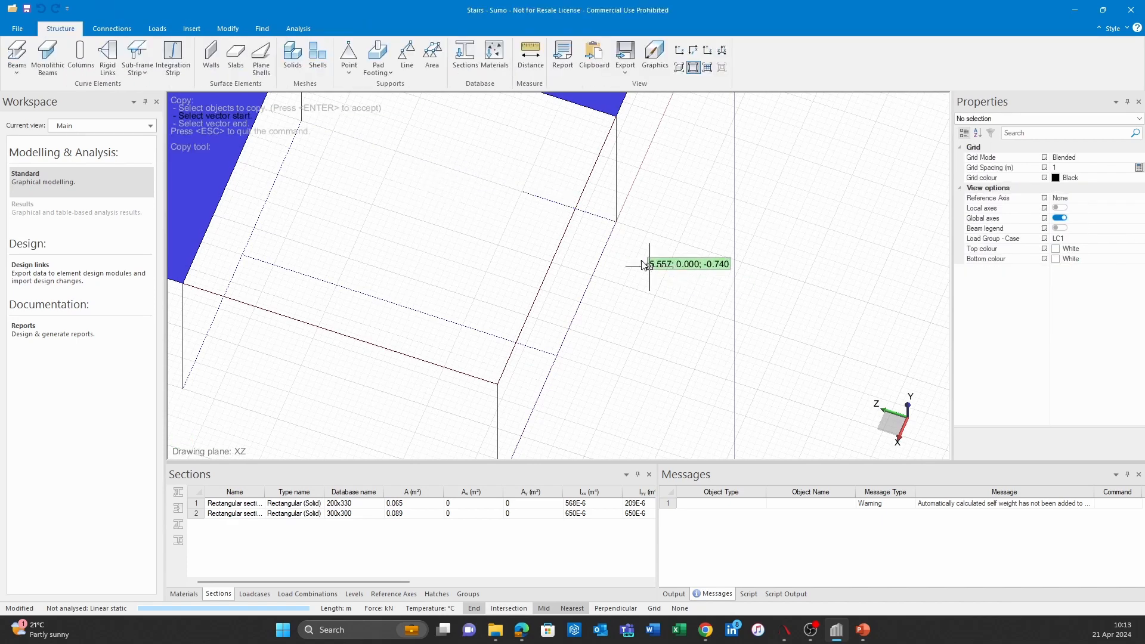
{"action": "left_click", "coordinate": [616, 222]}
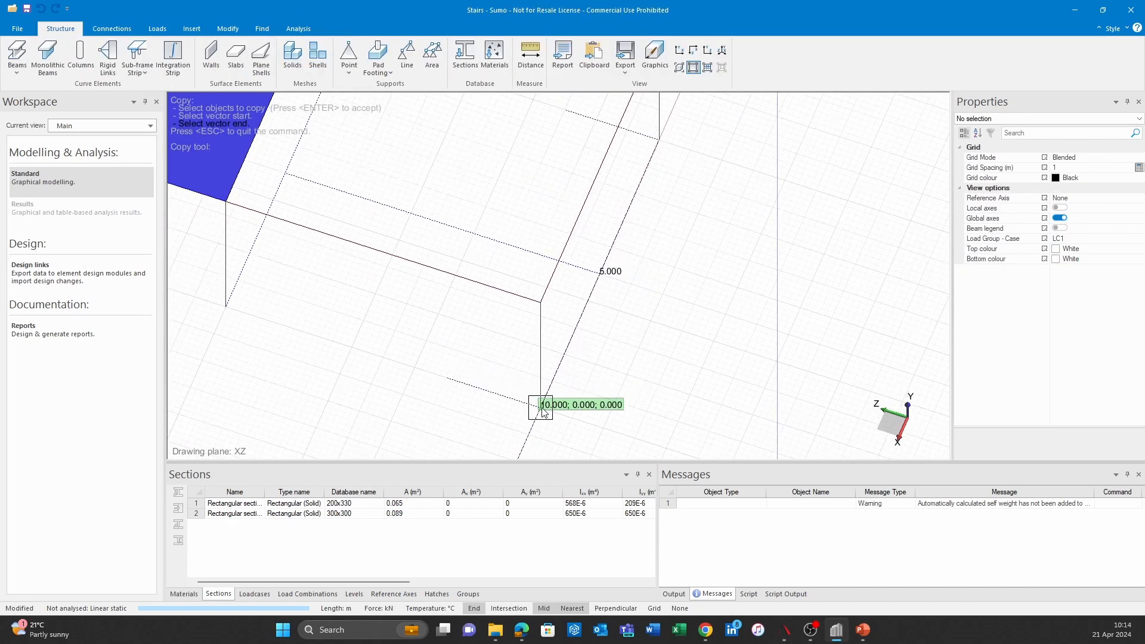
{"action": "left_click", "coordinate": [574, 324]}
Draw a line connecting the free ends of the two short lines at ground level.
{"action": "left_click", "coordinate": [192, 29]}
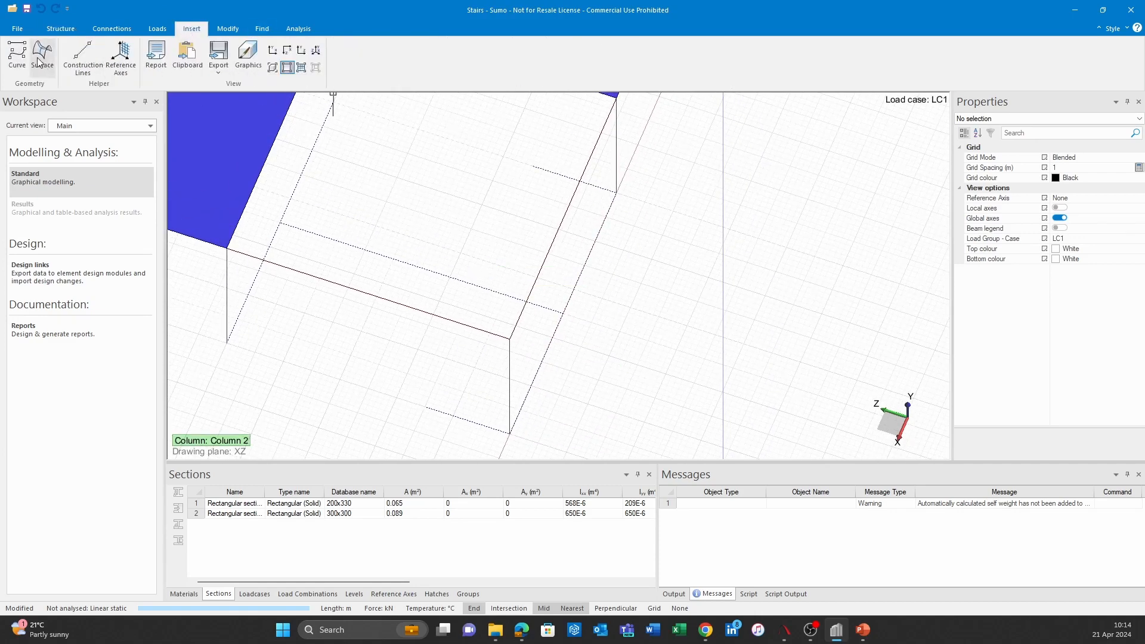
{"action": "left_click", "coordinate": [19, 57]}
{"action": "left_click", "coordinate": [429, 411]}
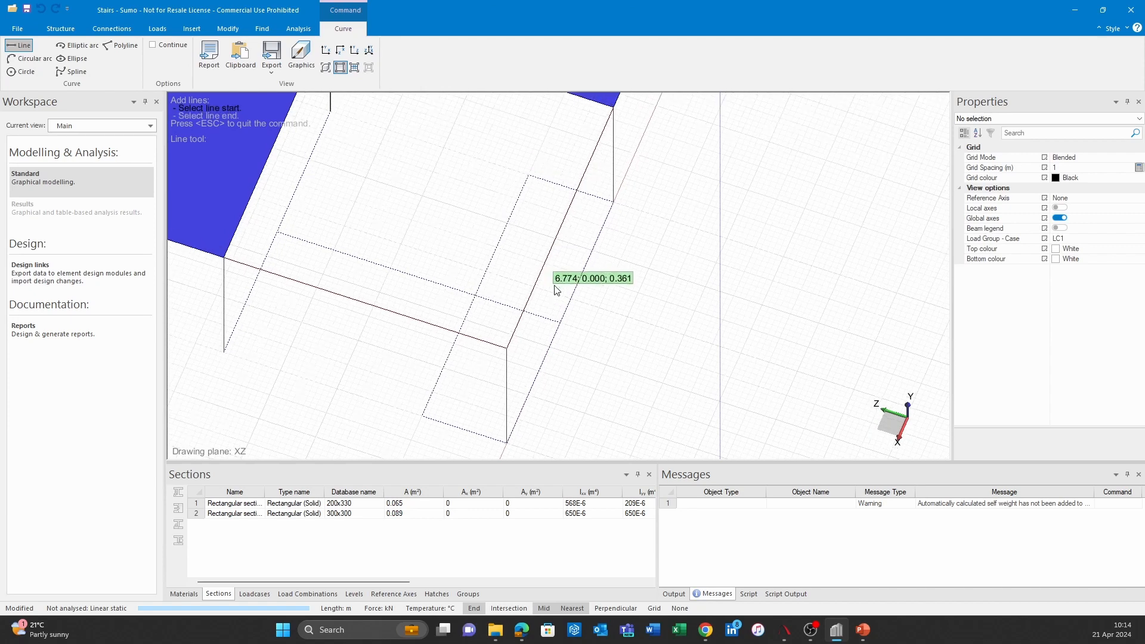
{"action": "left_click", "coordinate": [555, 336]}
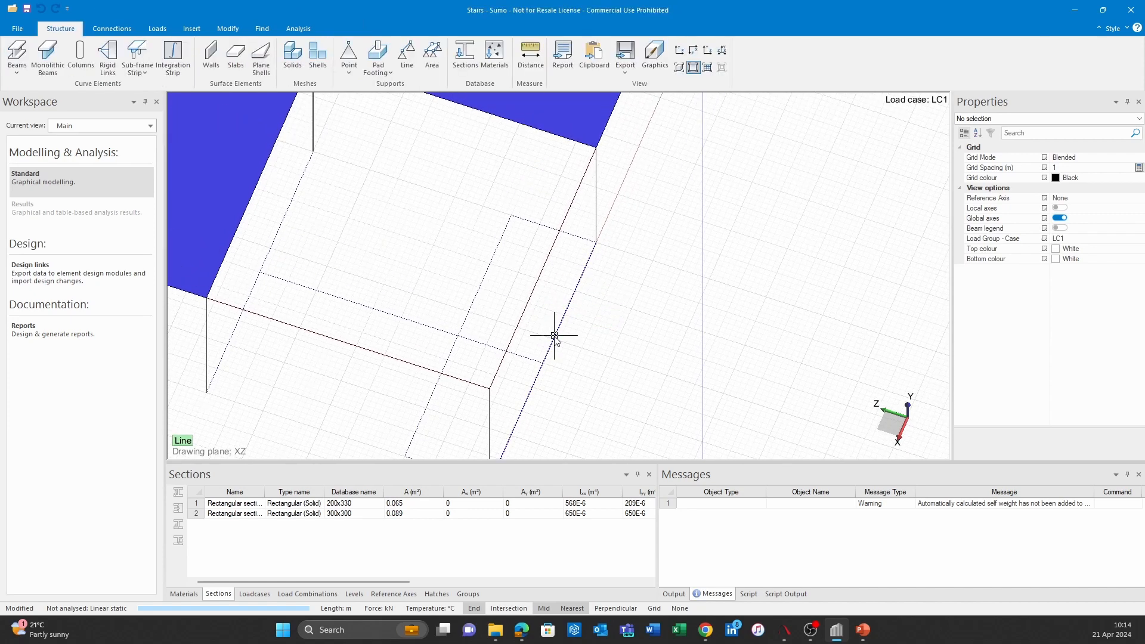
Place a 6 m high wall along the cross line, from its inner end to its intersection with the line joining the short lines.
{"action": "left_click", "coordinate": [211, 56]}
{"action": "scroll", "coordinate": [1116, 374], "scroll_direction": "down", "scroll_amount": 3}
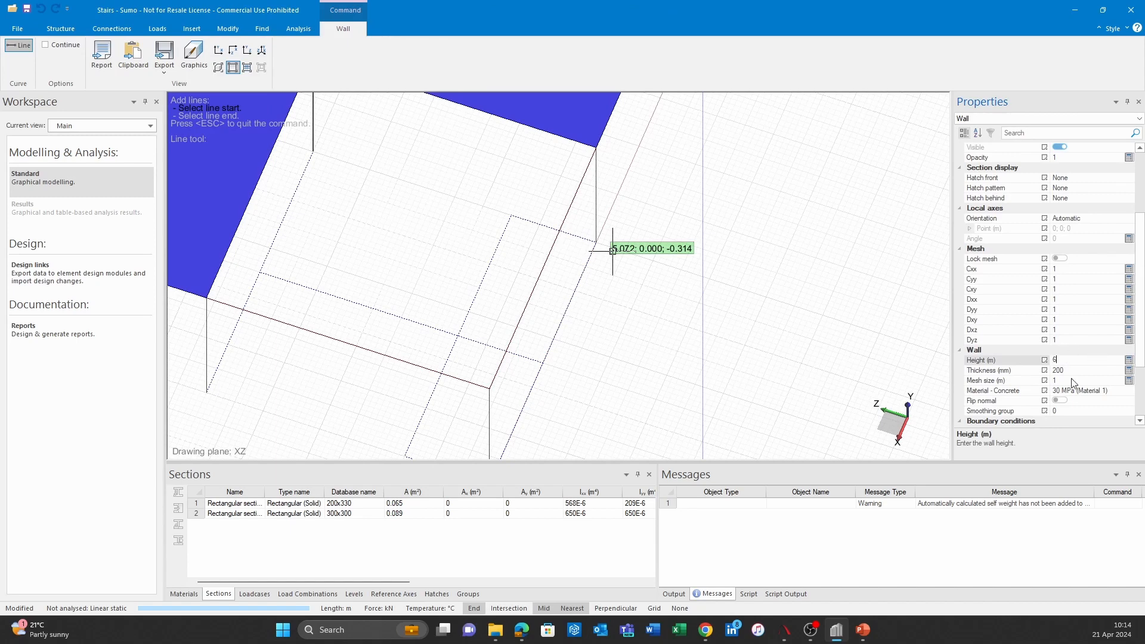
{"action": "left_click", "coordinate": [262, 273]}
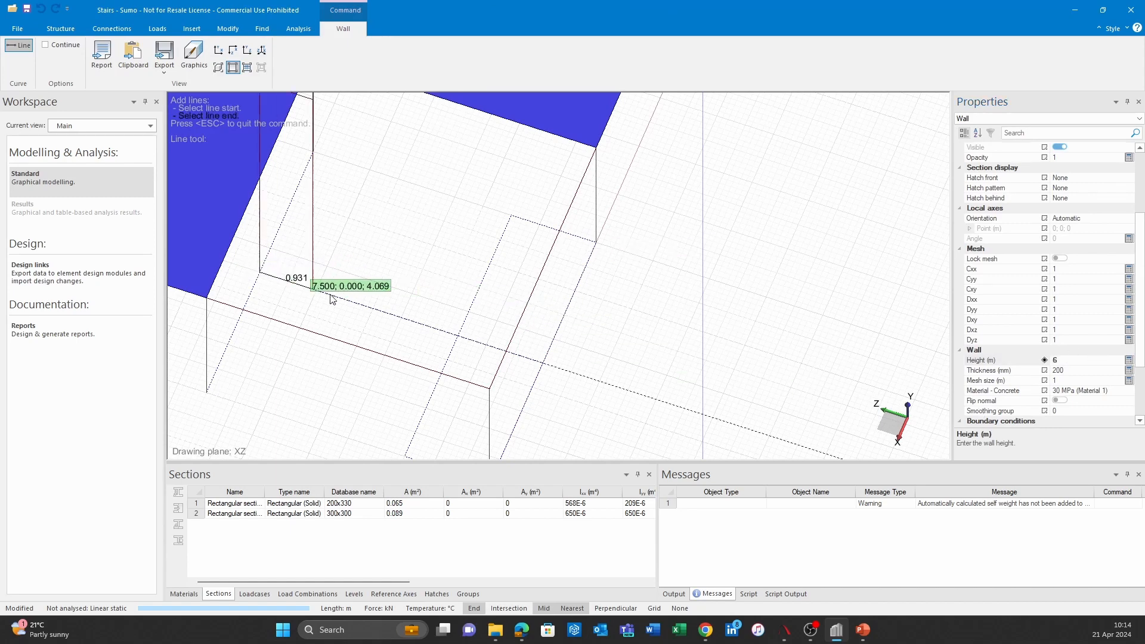
{"action": "left_click", "coordinate": [458, 335]}
{"action": "scroll", "coordinate": [593, 371], "scroll_direction": "down", "scroll_amount": 1}
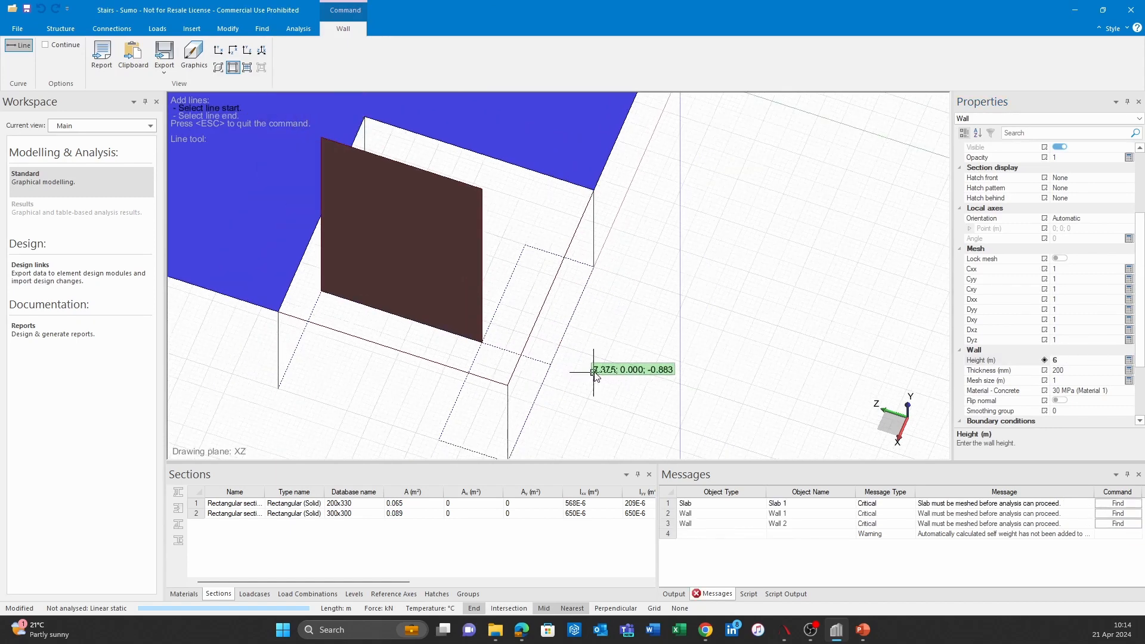
{"action": "mouse_move", "coordinate": [627, 375]}
{"action": "middle_mouse_down"}
{"action": "mouse_move", "coordinate": [646, 348]}
{"action": "mouse_move", "coordinate": [656, 288]}
{"action": "mouse_move", "coordinate": [631, 266]}
{"action": "mouse_move", "coordinate": [616, 299]}
{"action": "mouse_move", "coordinate": [642, 331]}
{"action": "mouse_move", "coordinate": [636, 370]}
{"action": "mouse_move", "coordinate": [620, 334]}
{"action": "mouse_move", "coordinate": [595, 340]}
{"action": "mouse_move", "coordinate": [613, 310]}
{"action": "mouse_move", "coordinate": [575, 304]}
{"action": "mouse_move", "coordinate": [570, 375]}
{"action": "mouse_move", "coordinate": [552, 358]}
{"action": "middle_mouse_up"}
{"action": "key", "text": "Escape"}
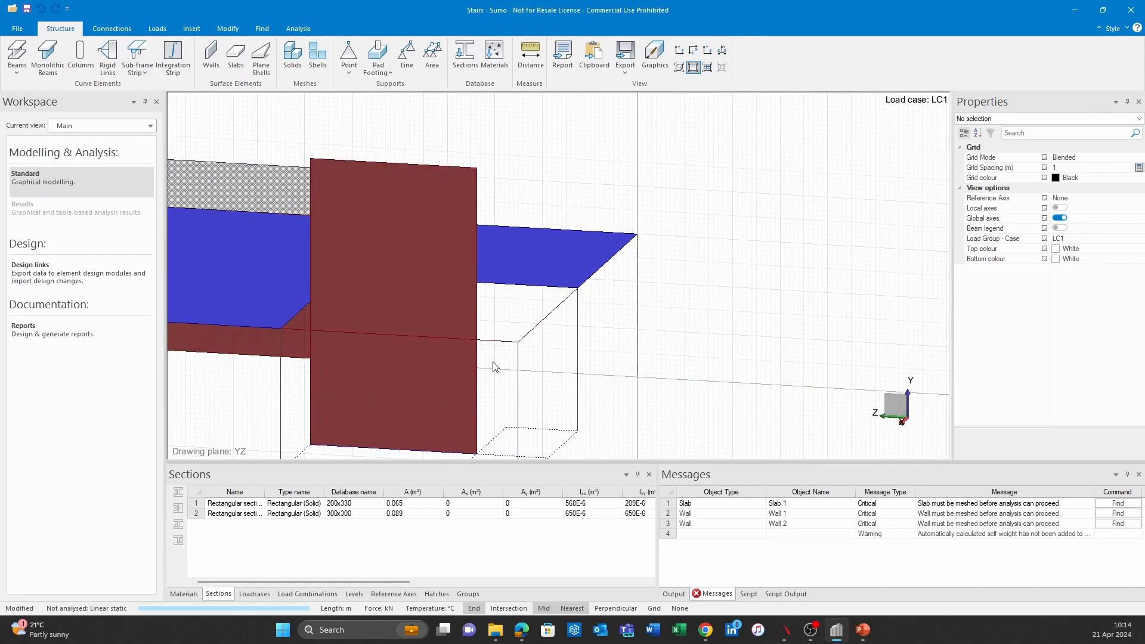
Draw a 4.5 m vertical line up the edge of the new wall, from its base corner on the line joining the short lines.
{"action": "middle_click_drag", "start_coordinate": [453, 242], "coordinate": [444, 353]}
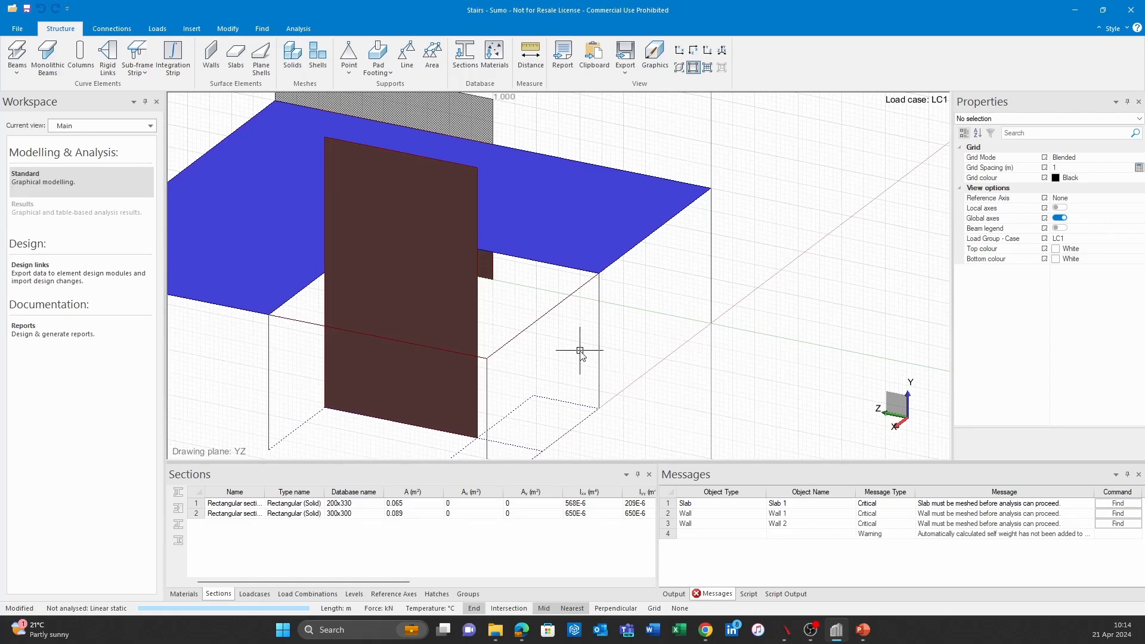
{"action": "middle_click_drag", "start_coordinate": [605, 427], "coordinate": [653, 368]}
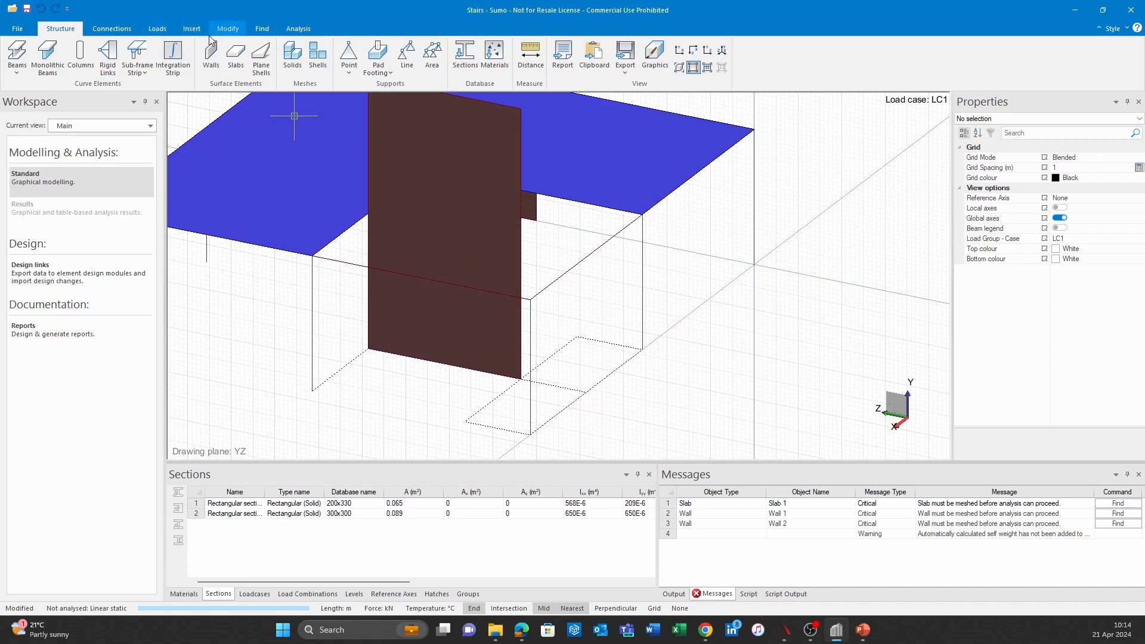
{"action": "left_click", "coordinate": [191, 29]}
{"action": "left_click", "coordinate": [7, 58]}
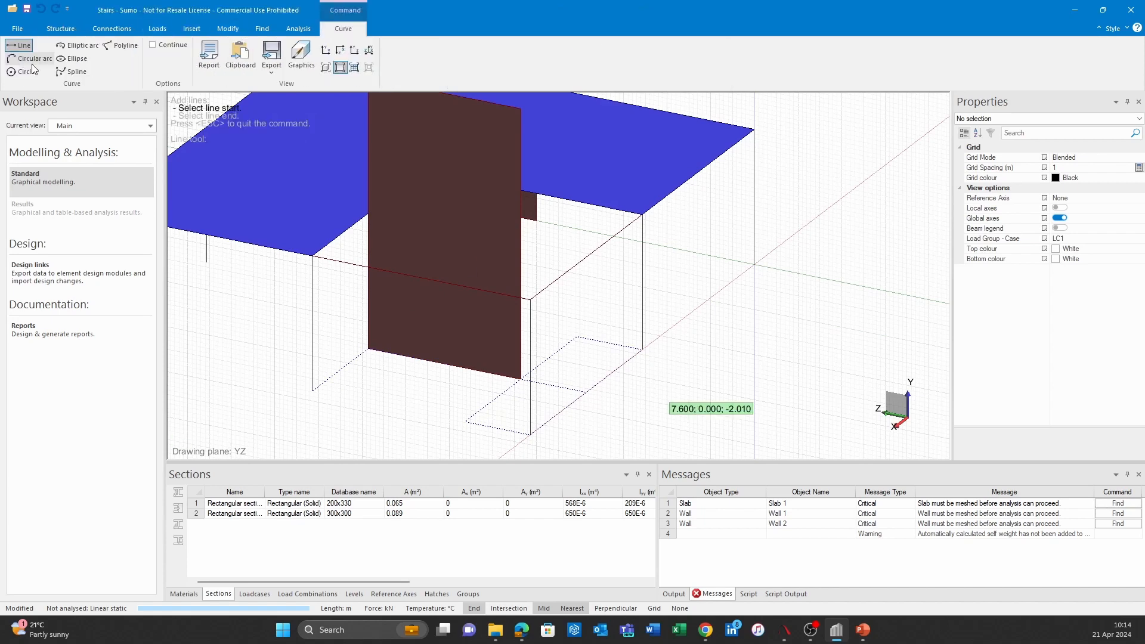
{"action": "left_click", "coordinate": [524, 385]}
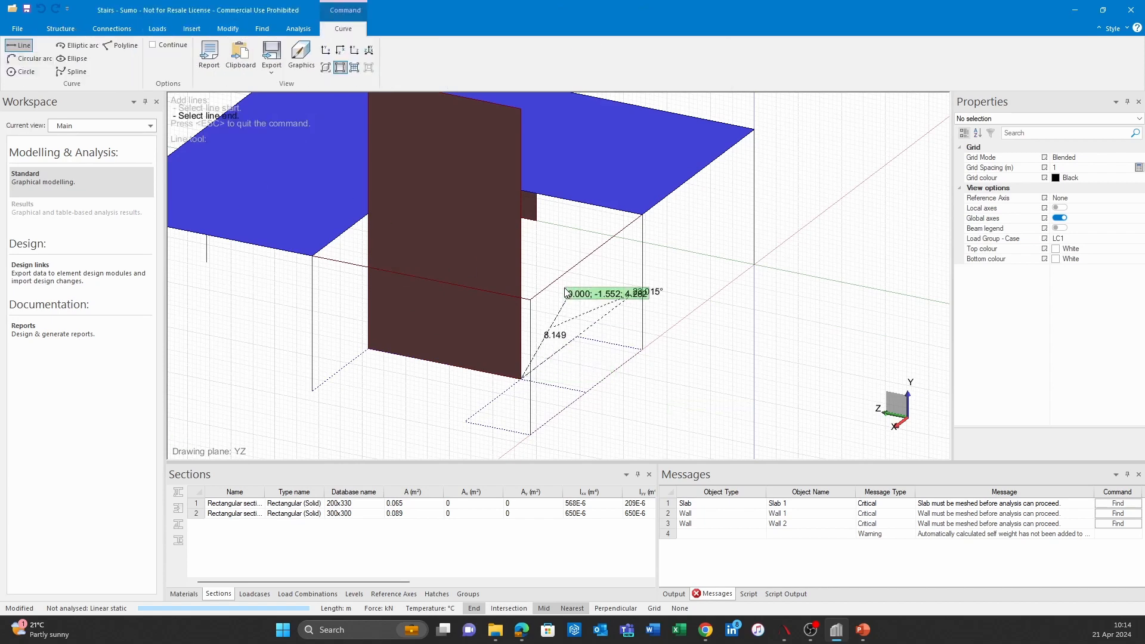
{"action": "left_click", "coordinate": [521, 254]}
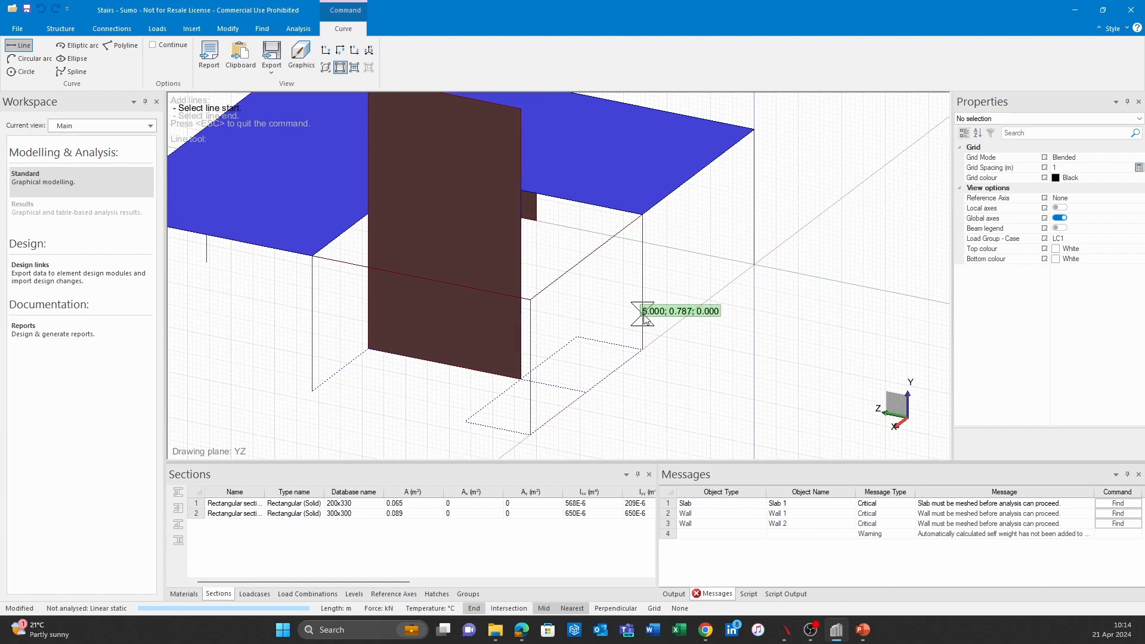
{"action": "key", "text": "Escape"}
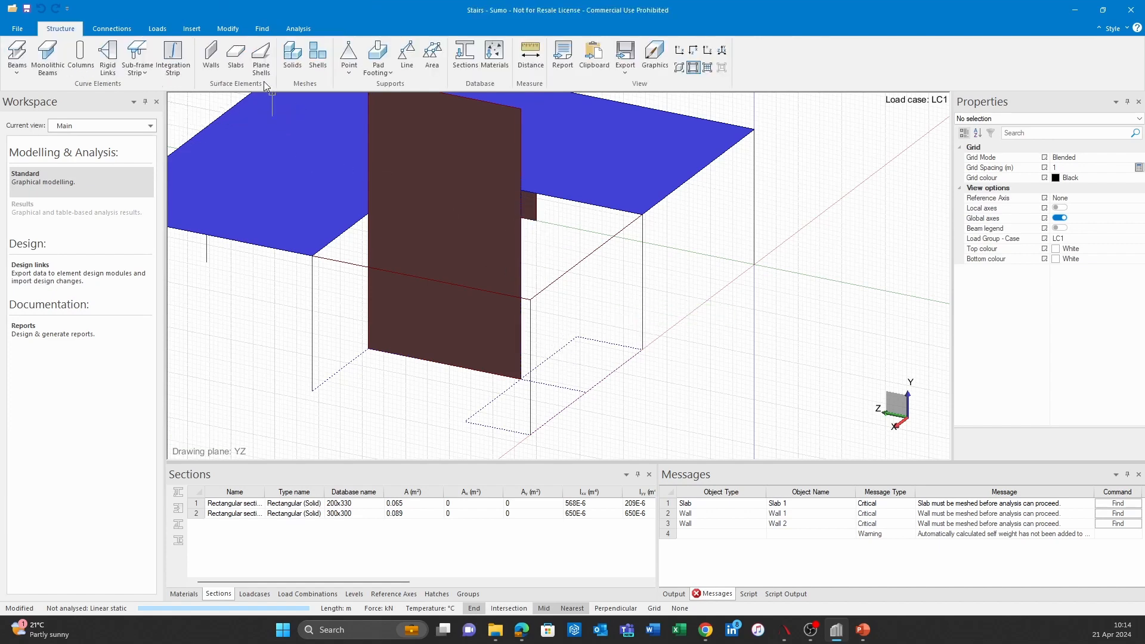
Create a 250 mm thick slab with a 0.5 m mesh size on the ground-level rectangle formed by the guide lines.
{"action": "left_click", "coordinate": [236, 57]}
{"action": "scroll", "coordinate": [1073, 342], "scroll_direction": "down", "scroll_amount": 5}
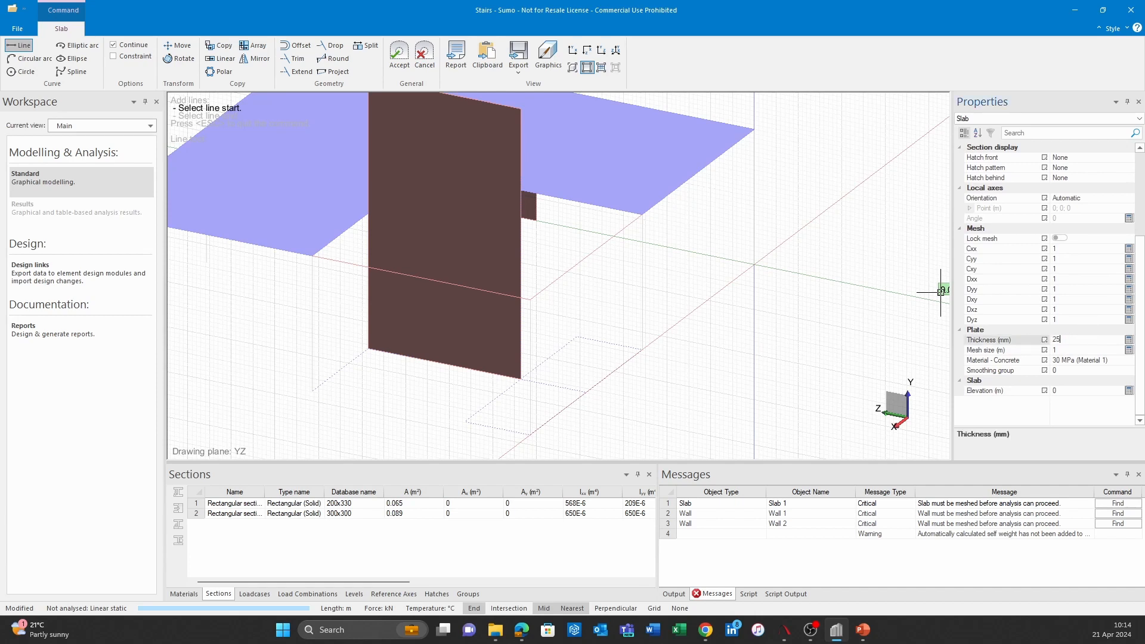
{"action": "left_click", "coordinate": [1076, 349]}
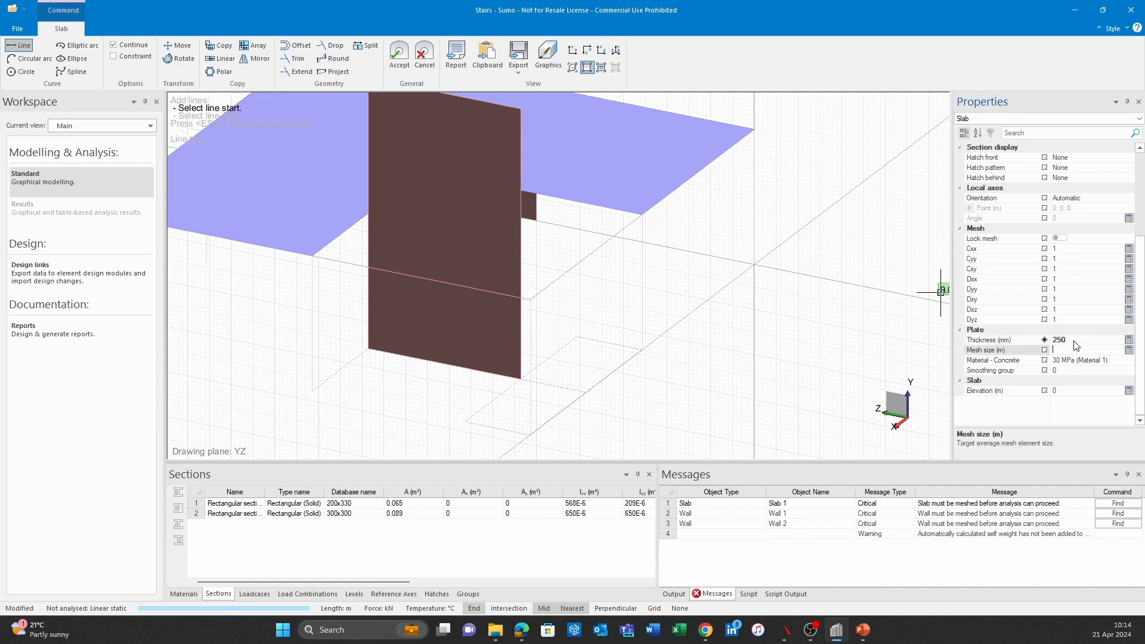
{"action": "left_click", "coordinate": [577, 338]}
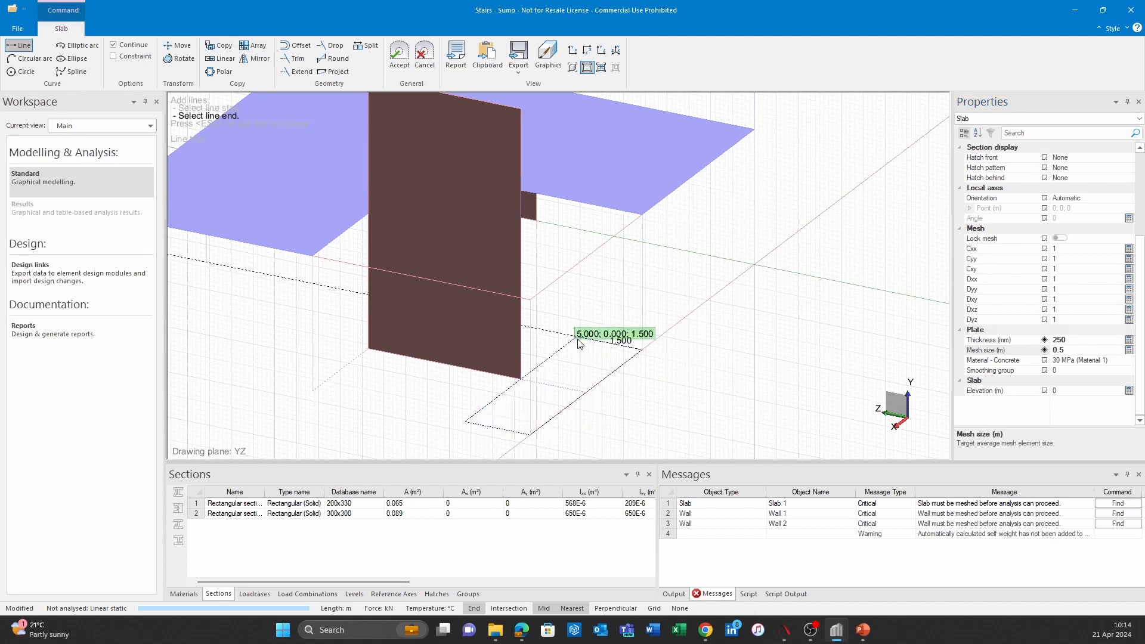
{"action": "left_click", "coordinate": [399, 57]}
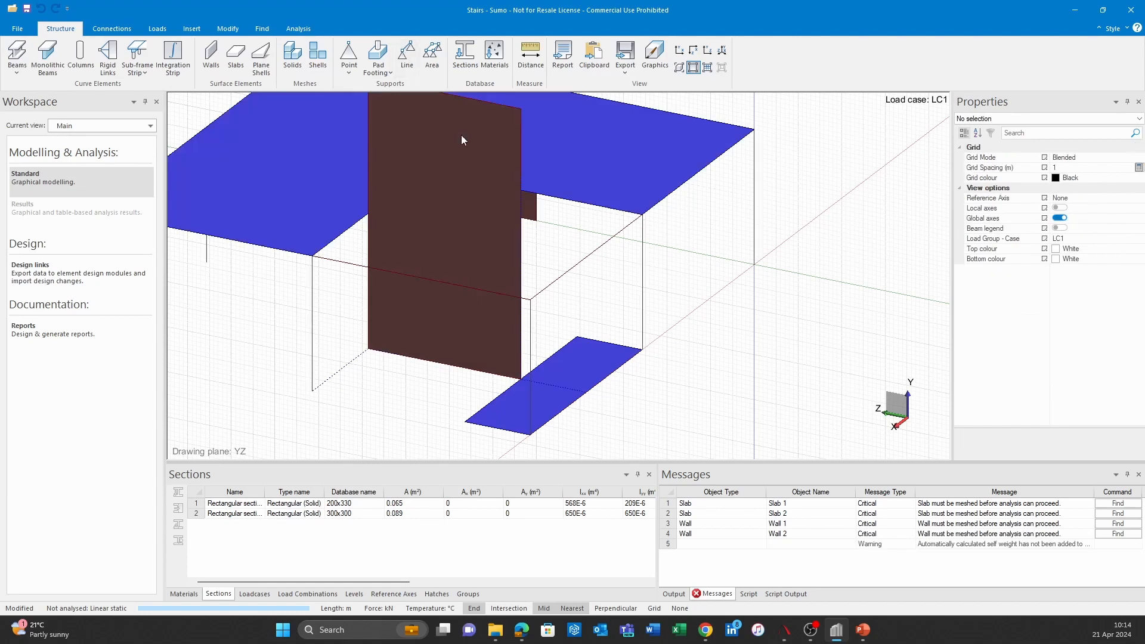
Move the narrow slab up 4.5 m, from the wall's base corner to the upper end of the vertical guide line.
{"action": "left_click", "coordinate": [571, 338]}
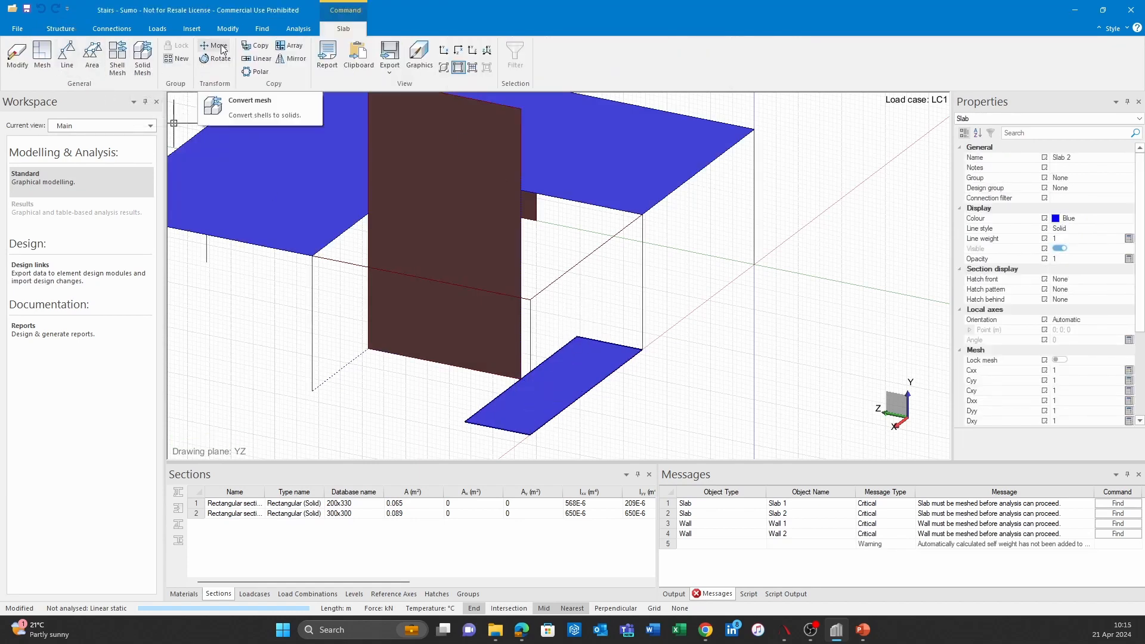
{"action": "left_click", "coordinate": [218, 46]}
{"action": "left_click", "coordinate": [524, 381]}
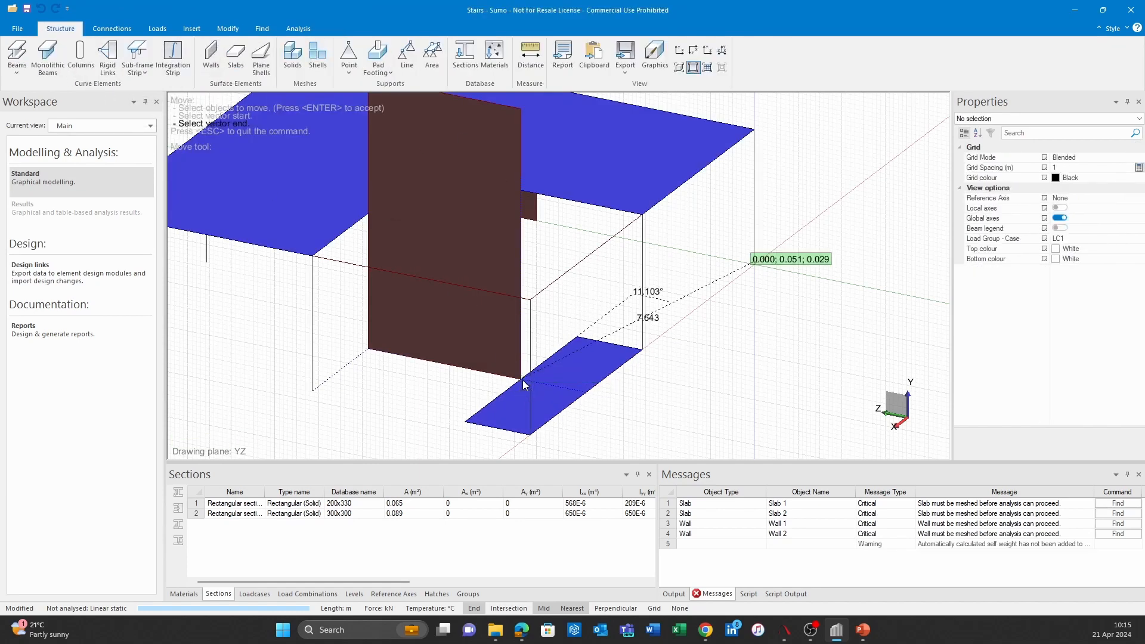
{"action": "left_click", "coordinate": [522, 185]}
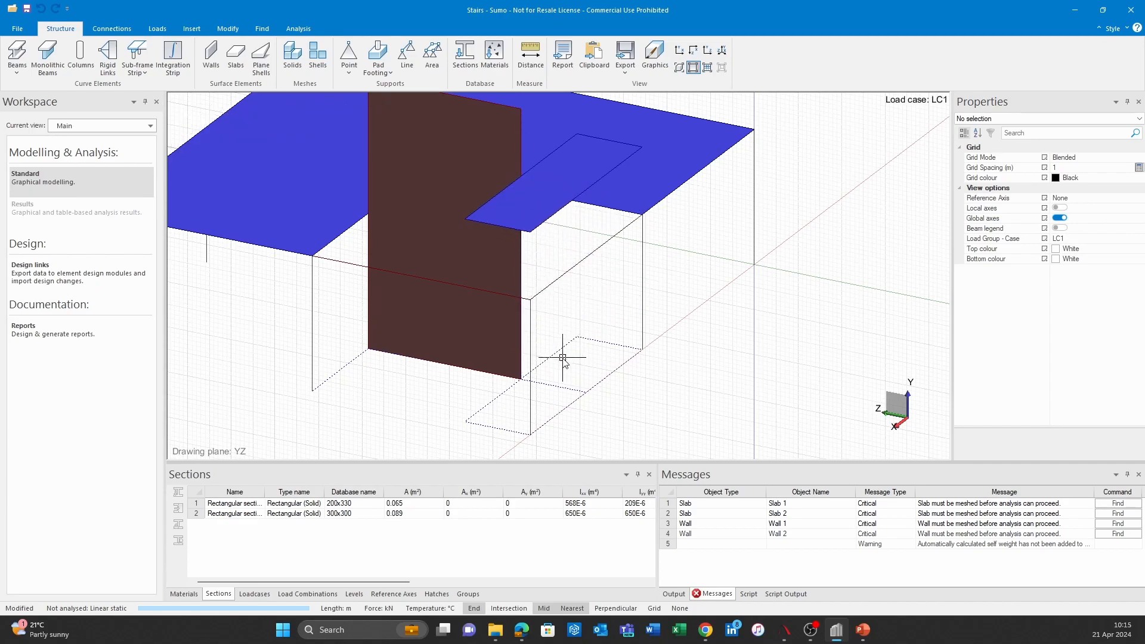
Draw a 2 m line along the raised slab's inner edge, from the wall towards the slab end at X = 5 m.
{"action": "mouse_move", "coordinate": [563, 358]}
{"action": "middle_mouse_down"}
{"action": "mouse_move", "coordinate": [678, 409]}
{"action": "mouse_move", "coordinate": [649, 421]}
{"action": "mouse_move", "coordinate": [650, 439]}
{"action": "mouse_move", "coordinate": [590, 435]}
{"action": "mouse_move", "coordinate": [660, 435]}
{"action": "mouse_move", "coordinate": [659, 408]}
{"action": "mouse_move", "coordinate": [614, 377]}
{"action": "middle_mouse_up"}
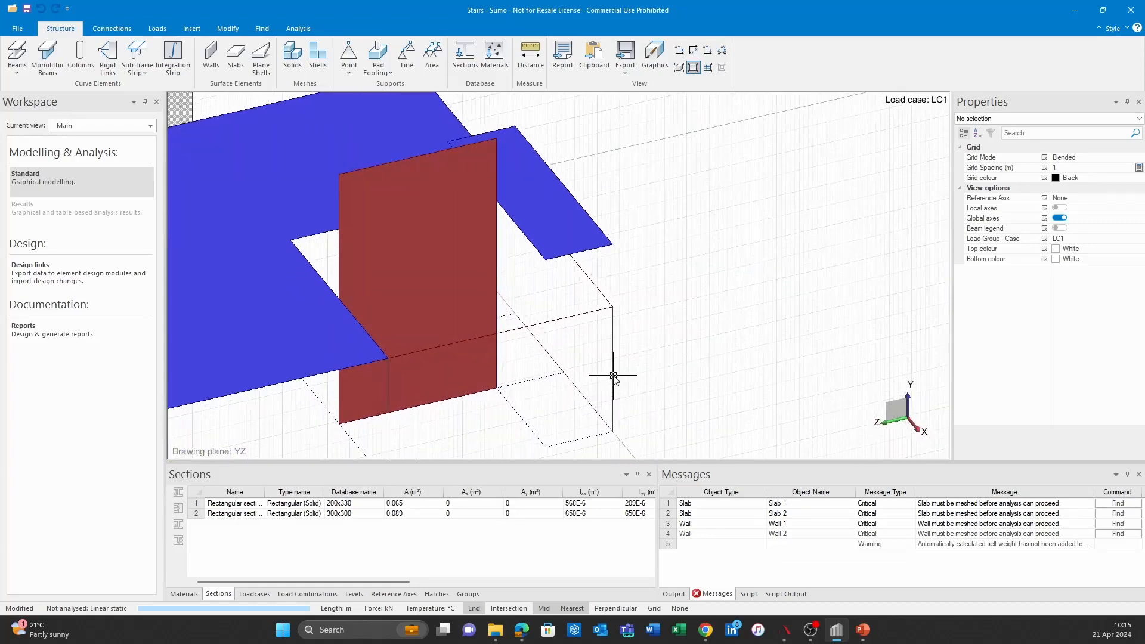
{"action": "middle_click_drag", "start_coordinate": [427, 276], "coordinate": [412, 296]}
{"action": "mouse_move", "coordinate": [518, 263]}
{"action": "middle_mouse_down"}
{"action": "mouse_move", "coordinate": [545, 326]}
{"action": "mouse_move", "coordinate": [567, 330]}
{"action": "mouse_move", "coordinate": [559, 309]}
{"action": "middle_mouse_up"}
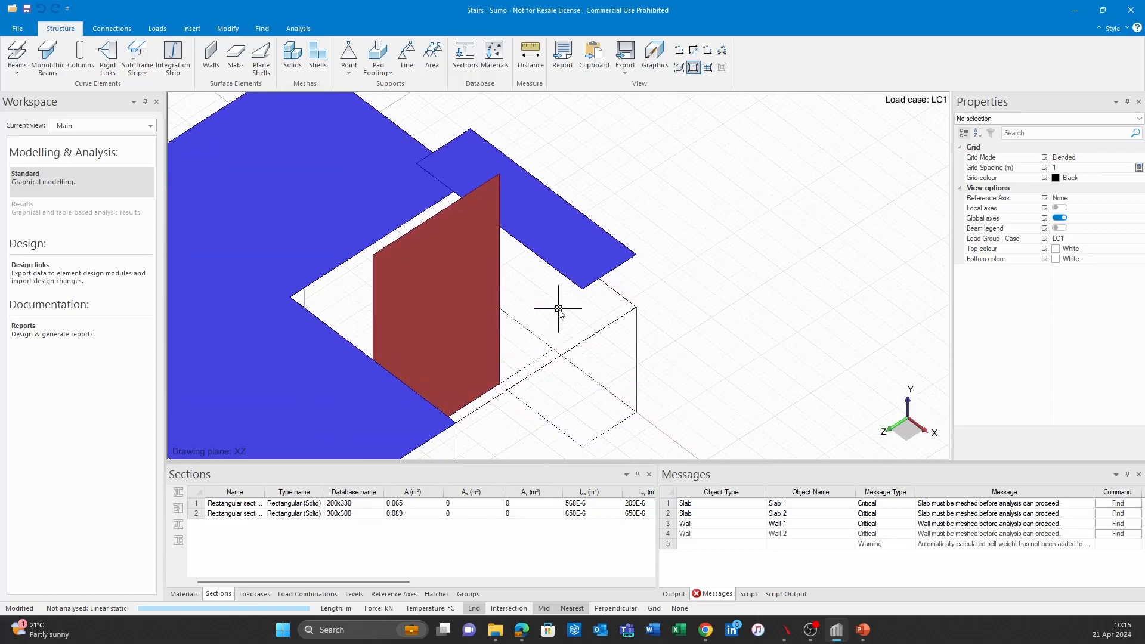
{"action": "middle_click_drag", "start_coordinate": [562, 252], "coordinate": [634, 173]}
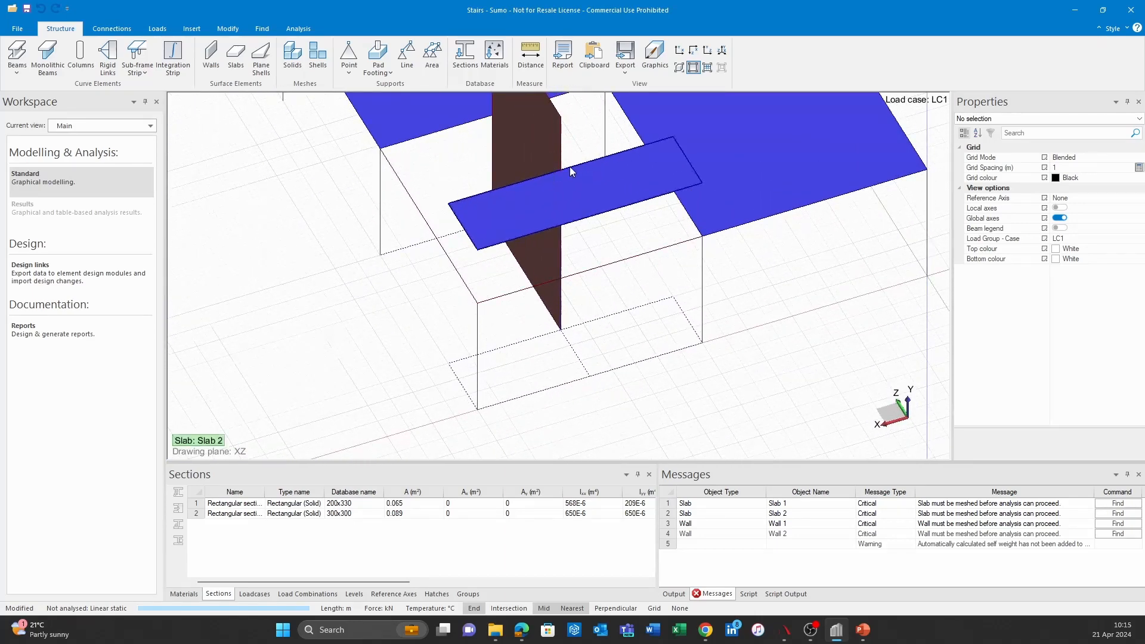
{"action": "scroll", "coordinate": [564, 170], "scroll_direction": "up", "scroll_amount": 1}
{"action": "middle_click_drag", "start_coordinate": [560, 176], "coordinate": [507, 159]}
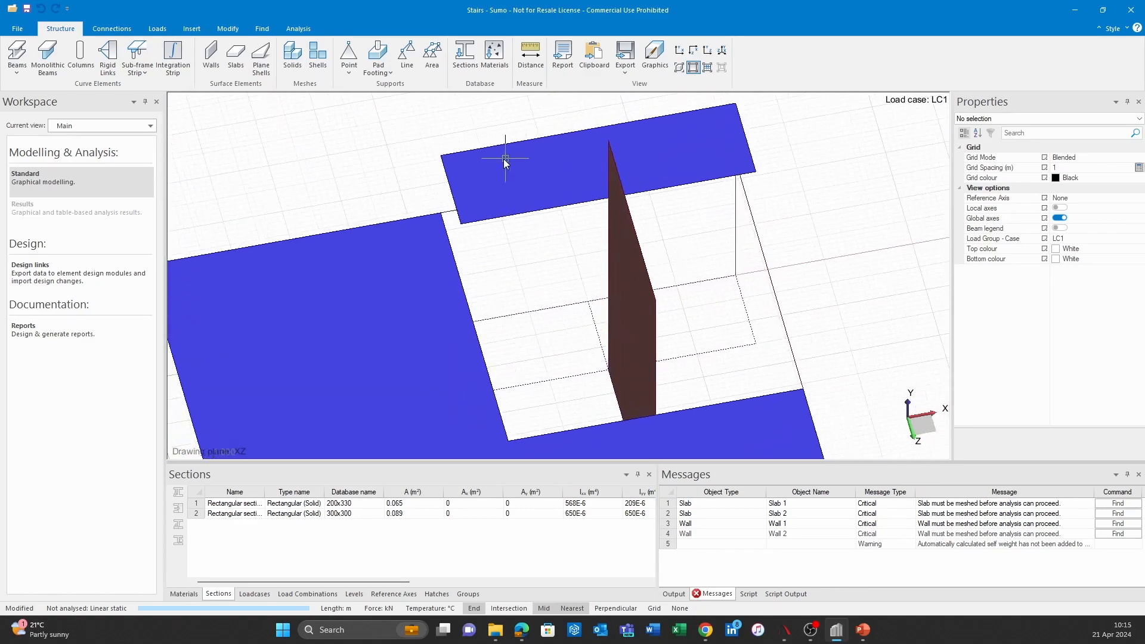
{"action": "left_click", "coordinate": [192, 28]}
{"action": "left_click", "coordinate": [17, 57]}
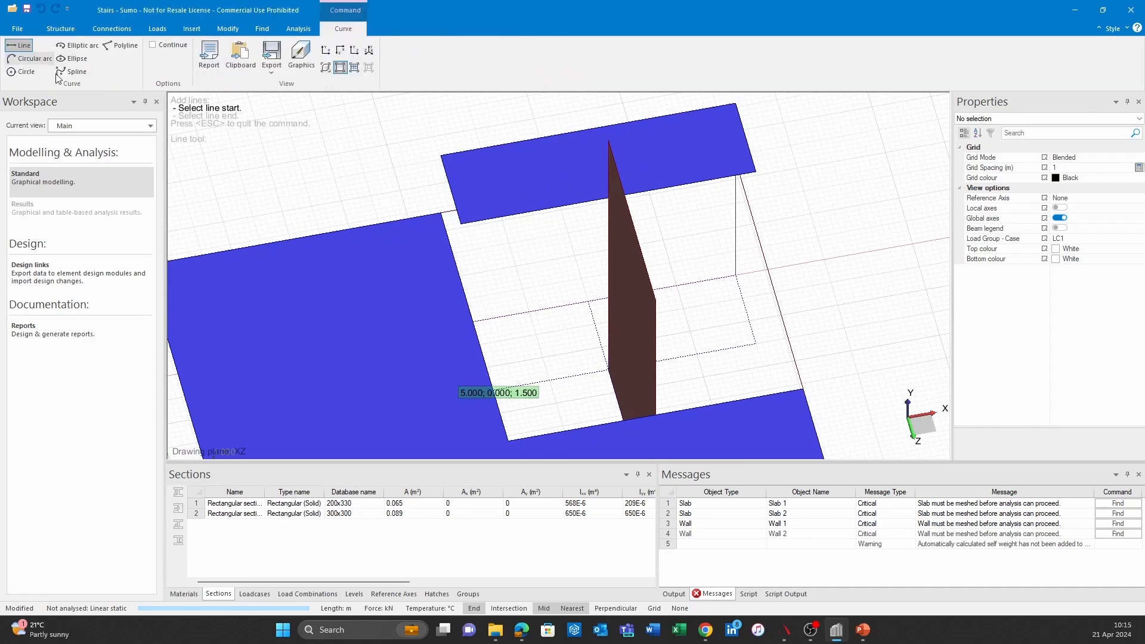
{"action": "middle_click_drag", "start_coordinate": [609, 204], "coordinate": [438, 298]}
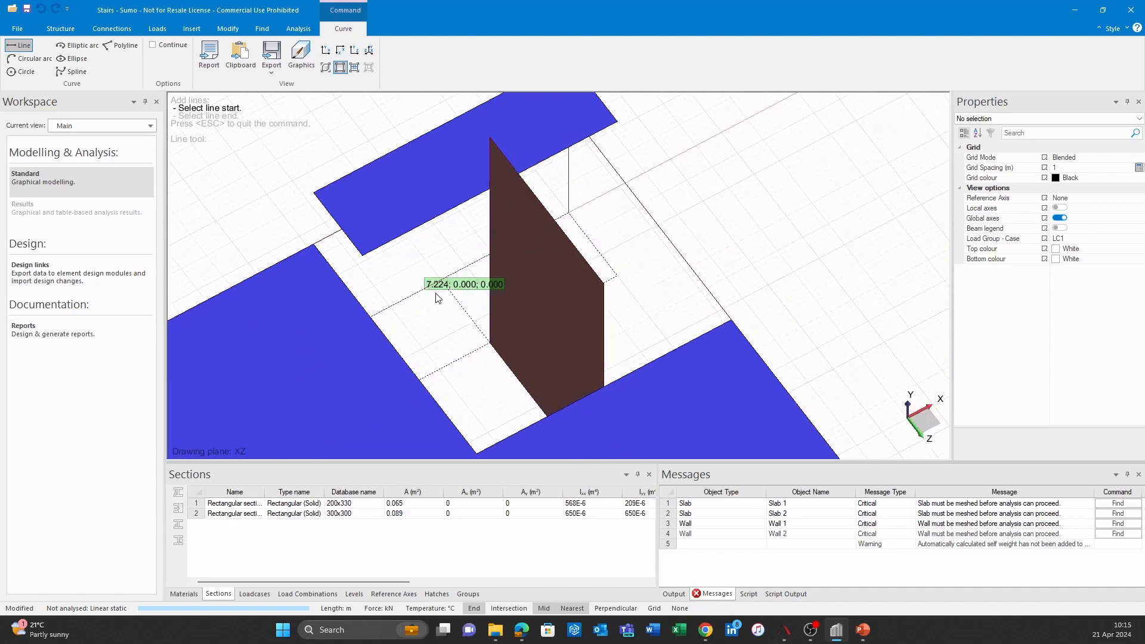
{"action": "scroll", "coordinate": [480, 223], "scroll_direction": "up", "scroll_amount": 3}
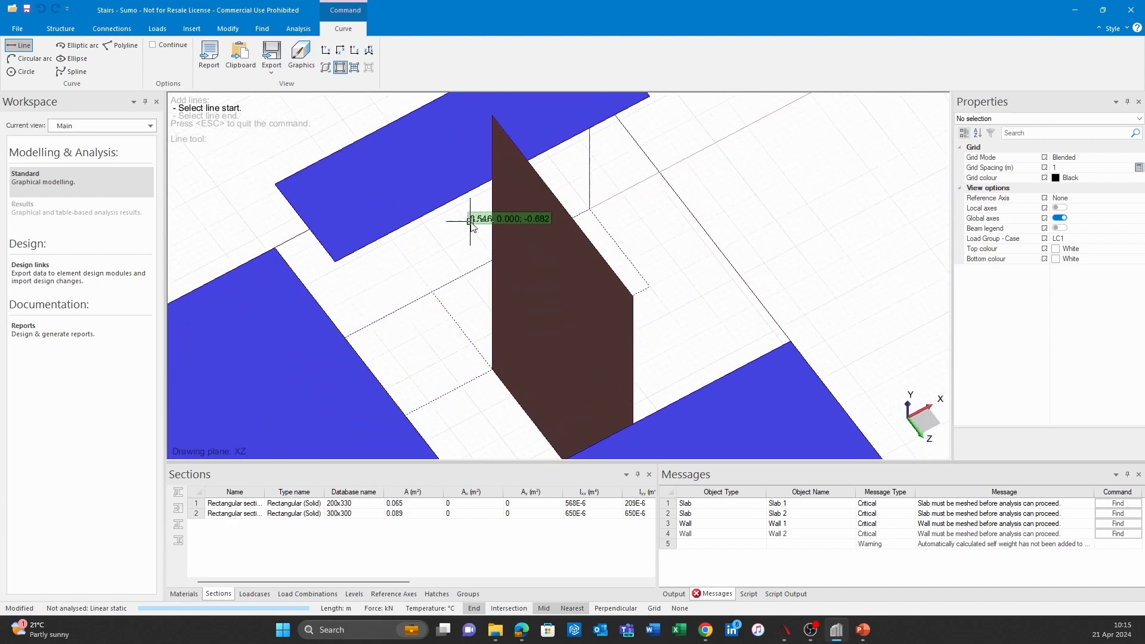
{"action": "left_click", "coordinate": [498, 176]}
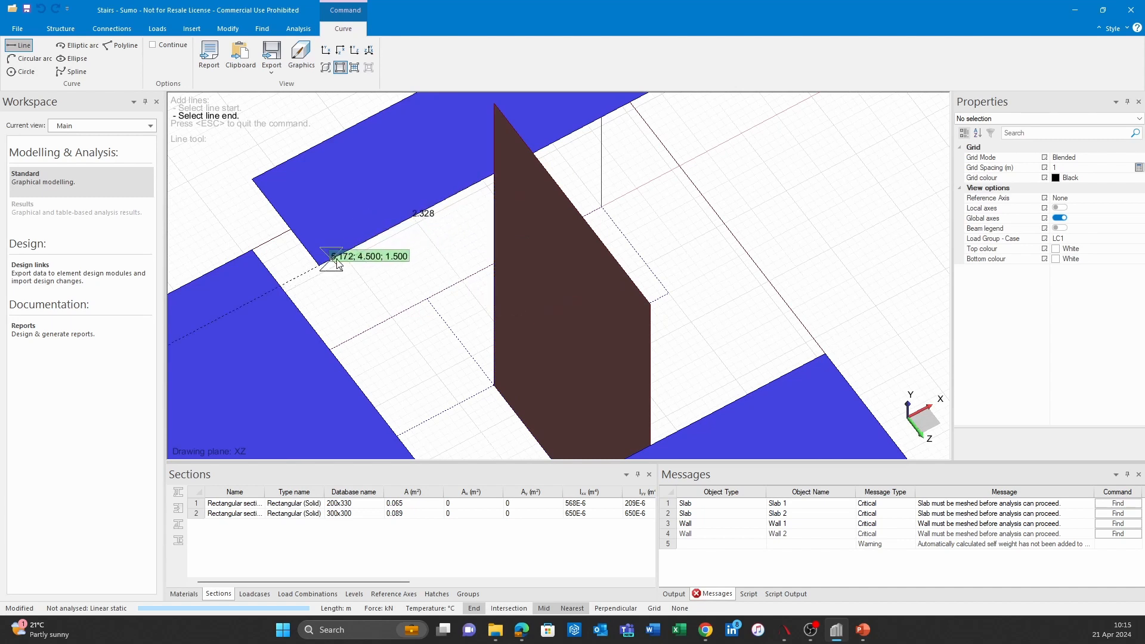
{"action": "scroll", "coordinate": [358, 265], "scroll_direction": "up", "scroll_amount": 2}
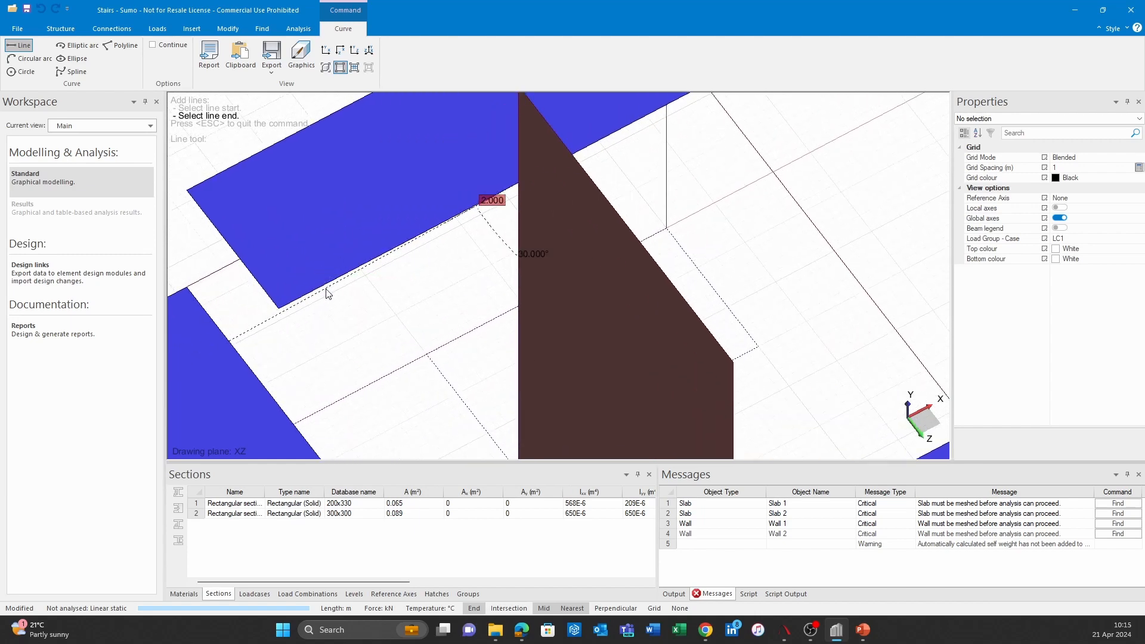
{"action": "left_click", "coordinate": [322, 290]}
{"action": "scroll", "coordinate": [485, 332], "scroll_direction": "down", "scroll_amount": 2}
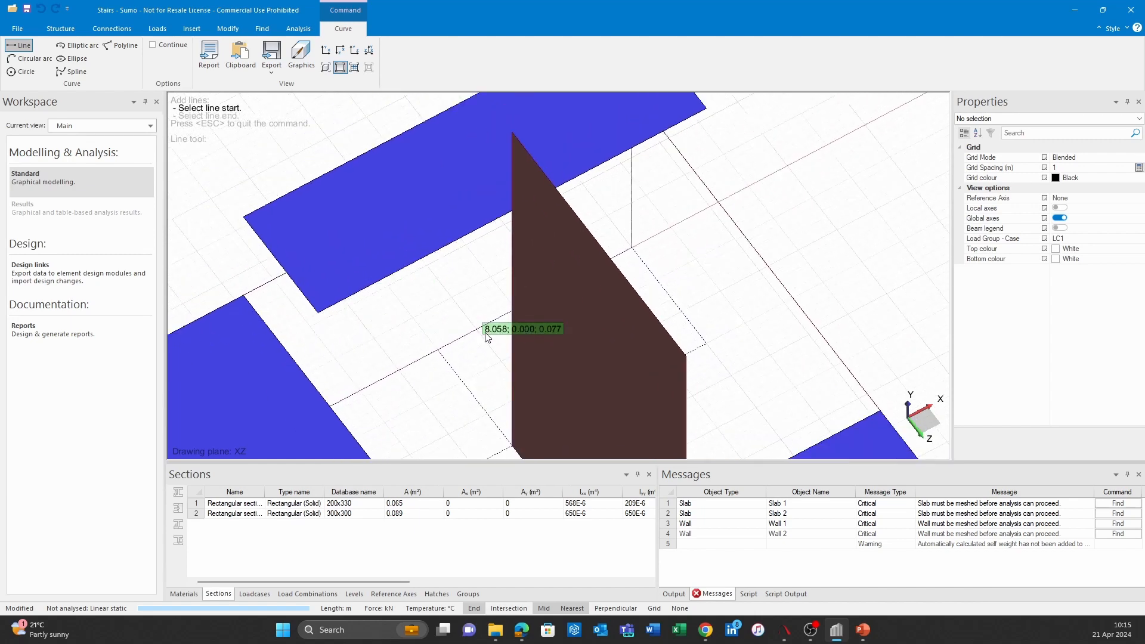
{"action": "key", "text": "Escape"}
Draw a 2 m line along the same raised slab edge on the wall's other side, from 7.5; 4.5; 1.5 to 9.5; 4.5; 1.5.
{"action": "middle_click_drag", "start_coordinate": [442, 298], "coordinate": [571, 277]}
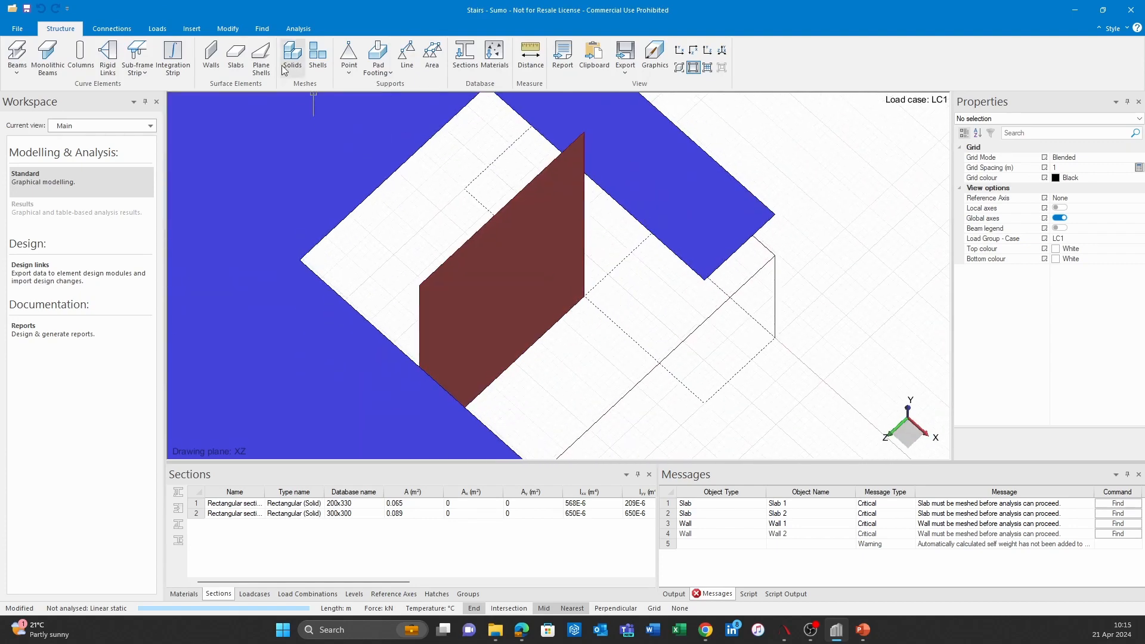
{"action": "left_click", "coordinate": [189, 29]}
{"action": "left_click", "coordinate": [42, 58]}
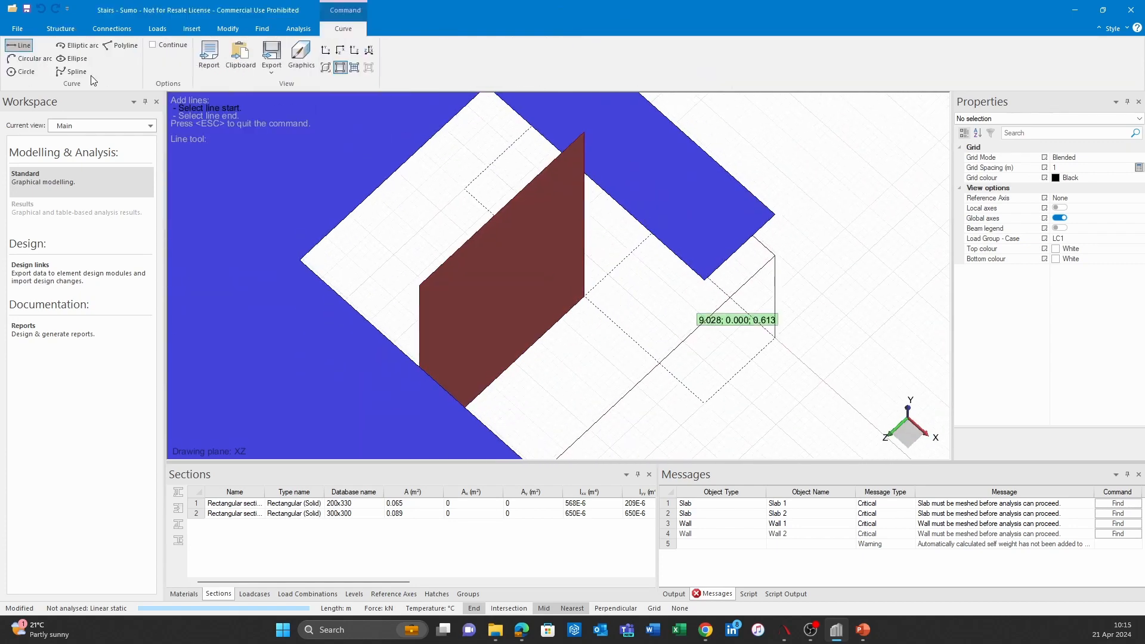
{"action": "left_click", "coordinate": [585, 162]}
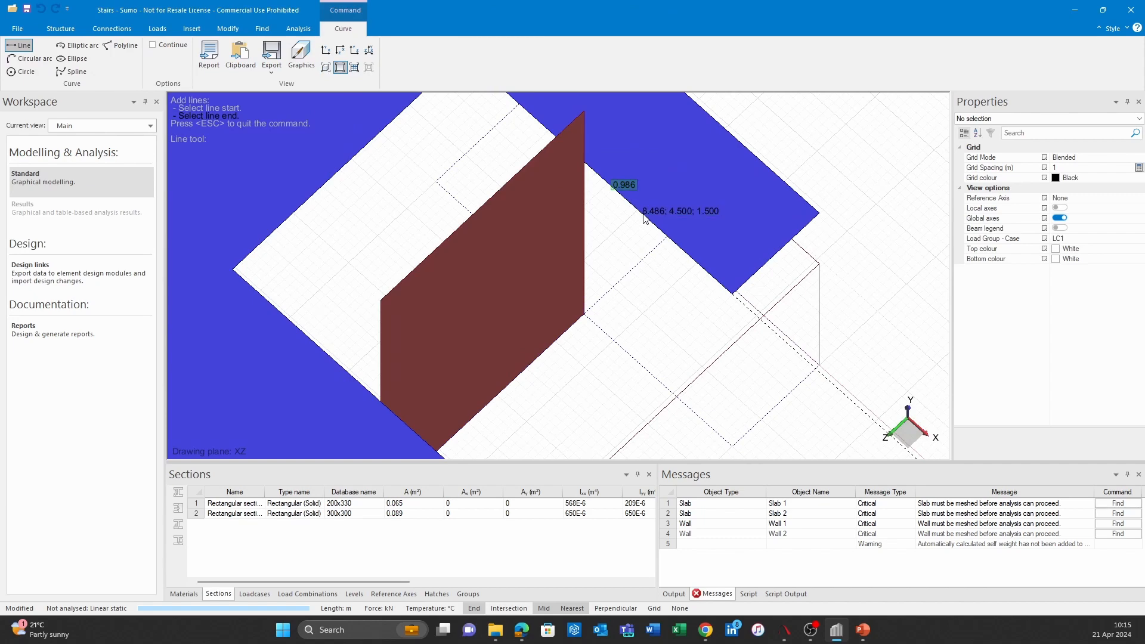
{"action": "left_click", "coordinate": [738, 315]}
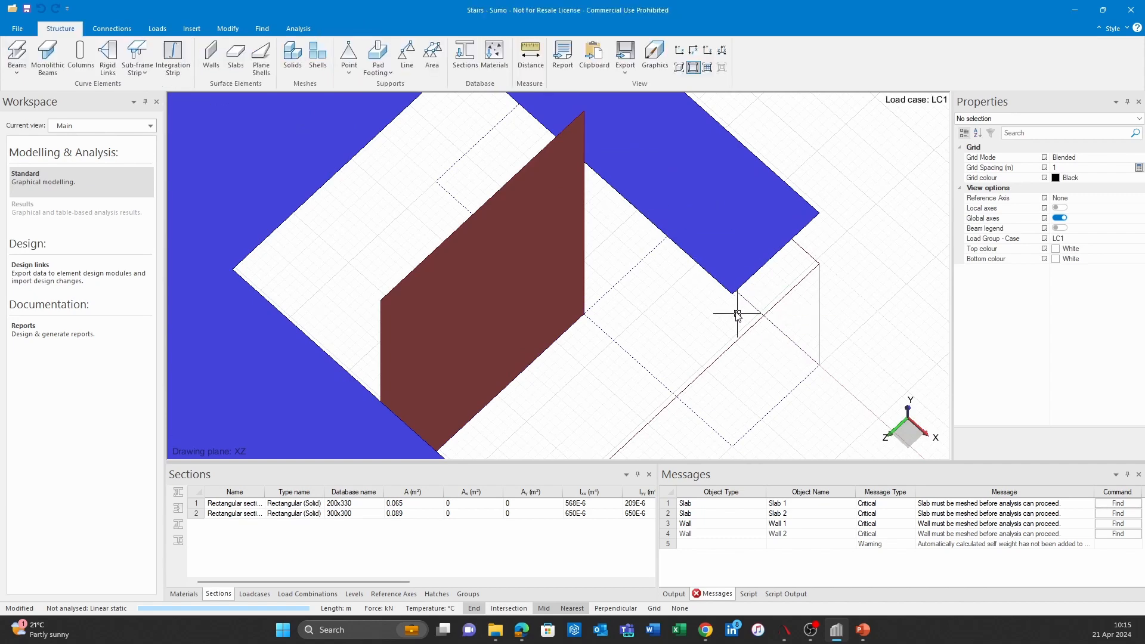
Draw a 1.5 m vertical line down the wall's opposite edge, starting where the edge meets the main slab level.
{"action": "middle_click_drag", "start_coordinate": [691, 264], "coordinate": [609, 306]}
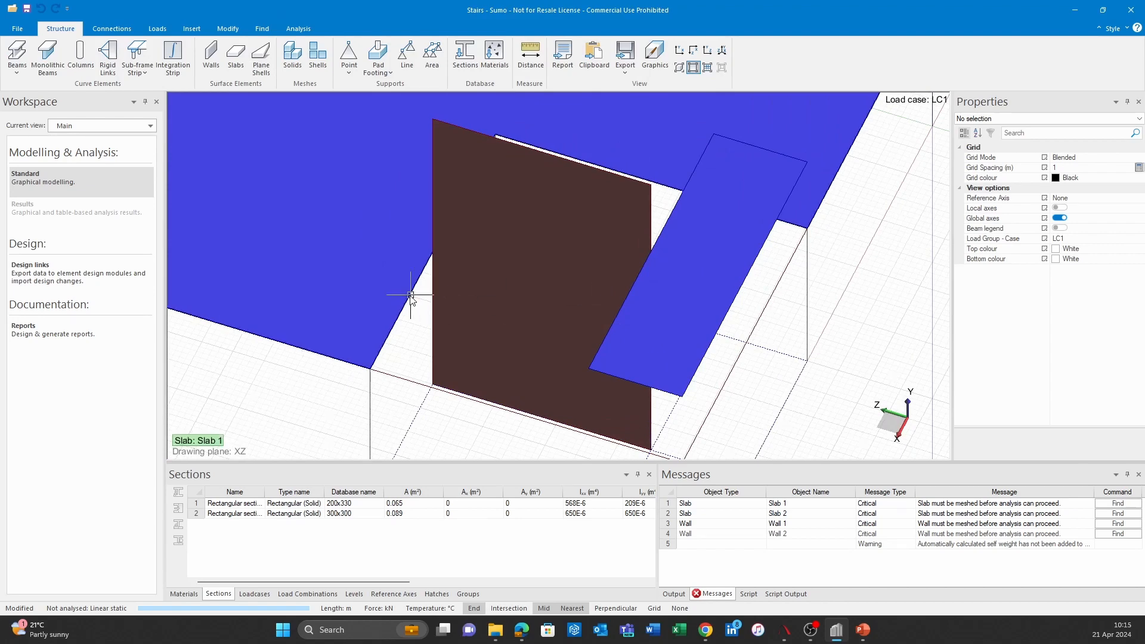
{"action": "mouse_move", "coordinate": [432, 305]}
{"action": "middle_mouse_down"}
{"action": "mouse_move", "coordinate": [447, 299]}
{"action": "mouse_move", "coordinate": [435, 256]}
{"action": "mouse_move", "coordinate": [449, 318]}
{"action": "middle_mouse_up"}
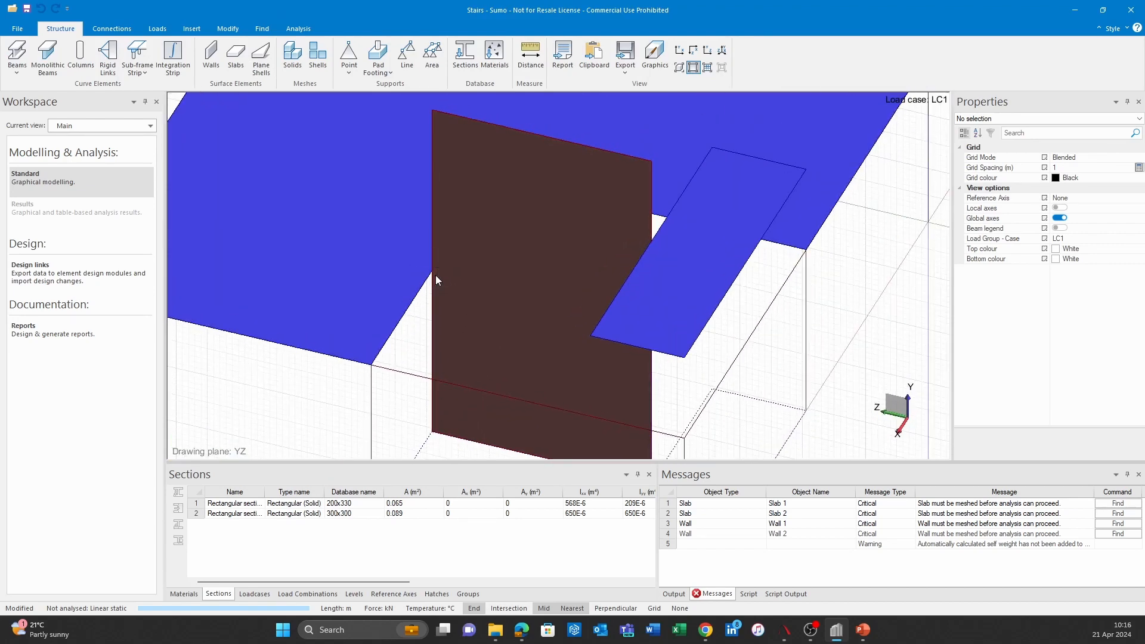
{"action": "middle_click_drag", "start_coordinate": [483, 403], "coordinate": [474, 334]}
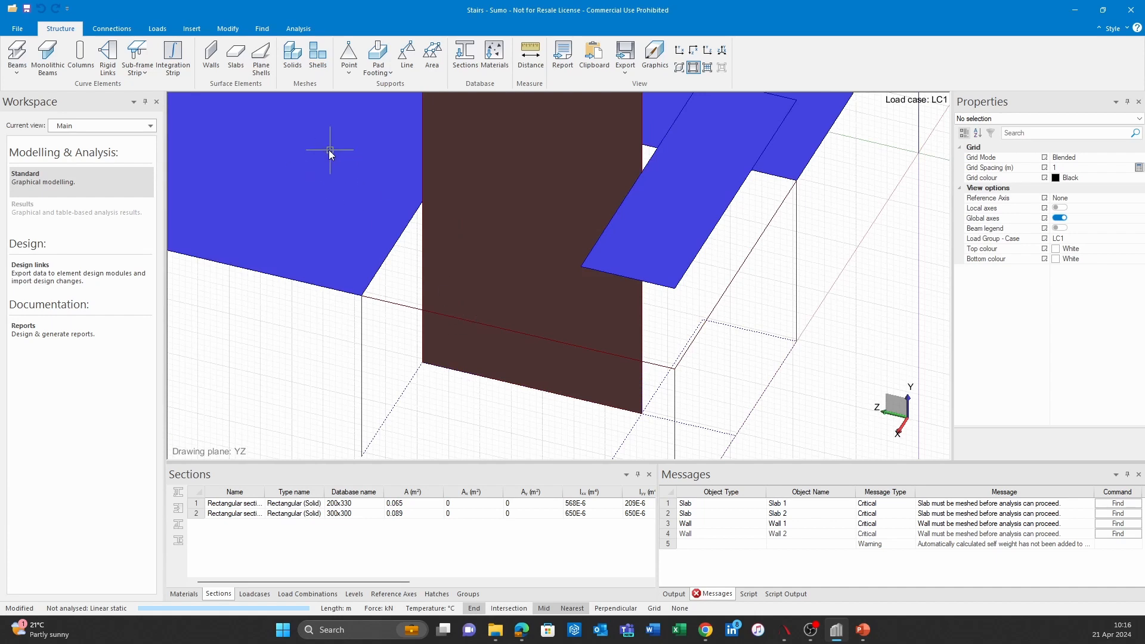
{"action": "left_click", "coordinate": [191, 29]}
{"action": "left_click", "coordinate": [17, 55]}
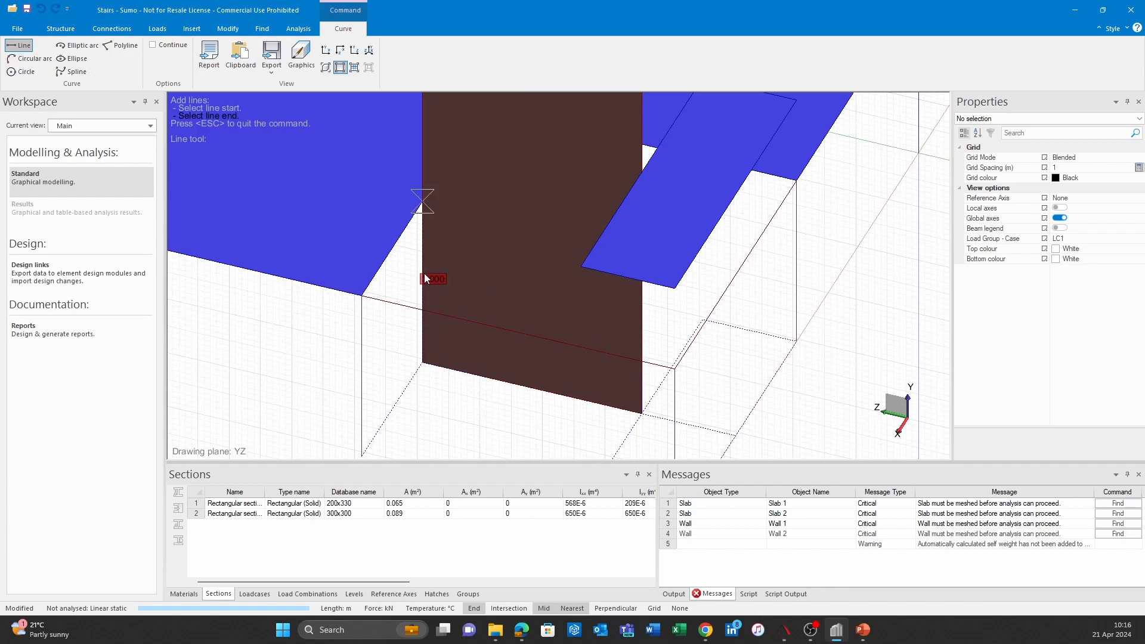
{"action": "key", "text": "Escape"}
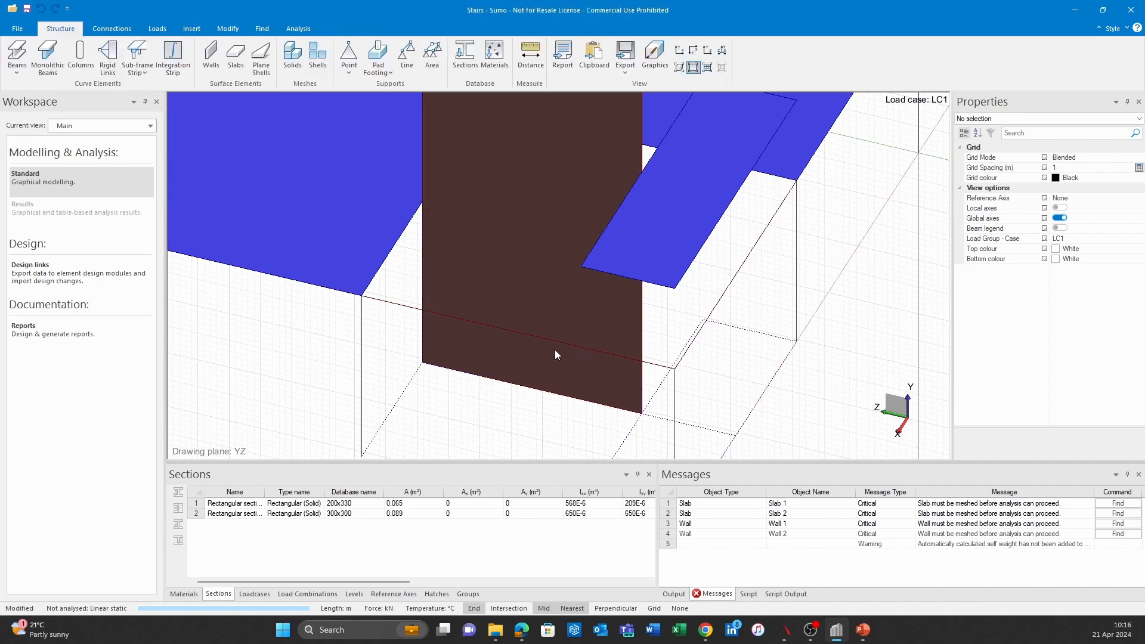
{"action": "middle_click_drag", "start_coordinate": [498, 268], "coordinate": [510, 373]}
{"action": "scroll", "coordinate": [501, 316], "scroll_direction": "down", "scroll_amount": 4}
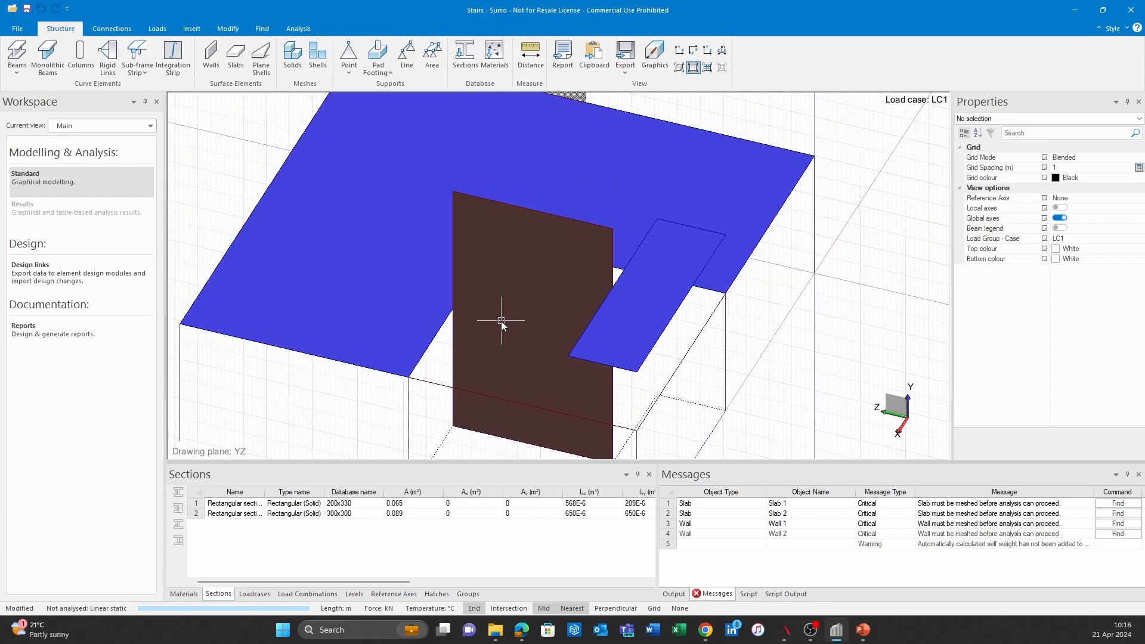
{"action": "mouse_move", "coordinate": [496, 323]}
{"action": "middle_mouse_down", "text": "shift"}
{"action": "mouse_move", "coordinate": [596, 363]}
{"action": "mouse_move", "coordinate": [573, 342]}
{"action": "middle_mouse_up", "text": "shift"}
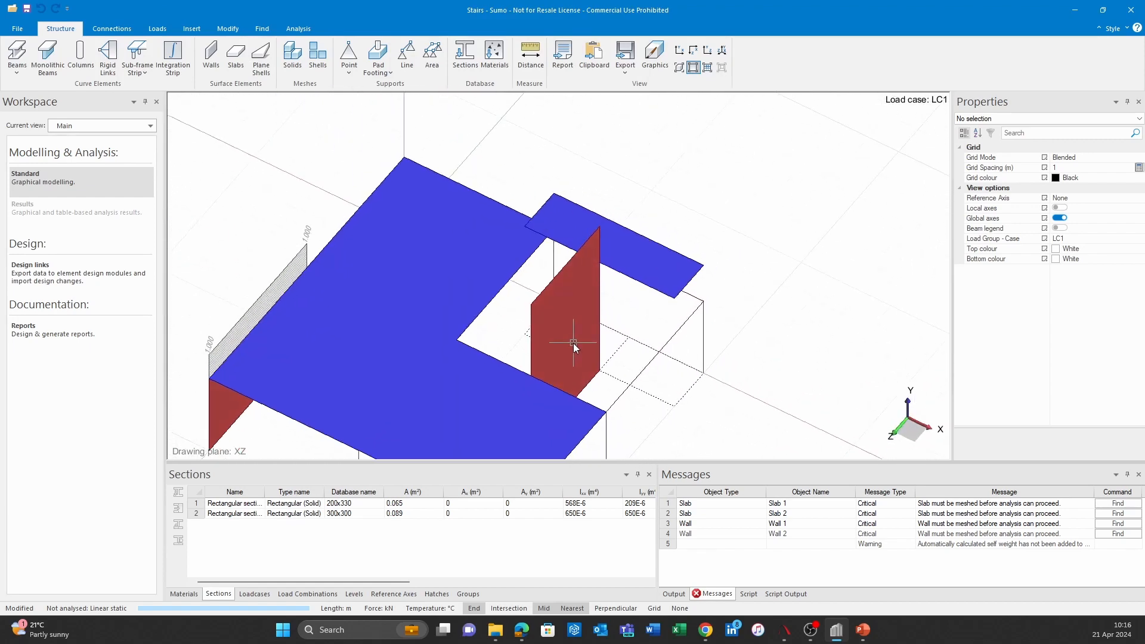
{"action": "left_click", "coordinate": [625, 277]}
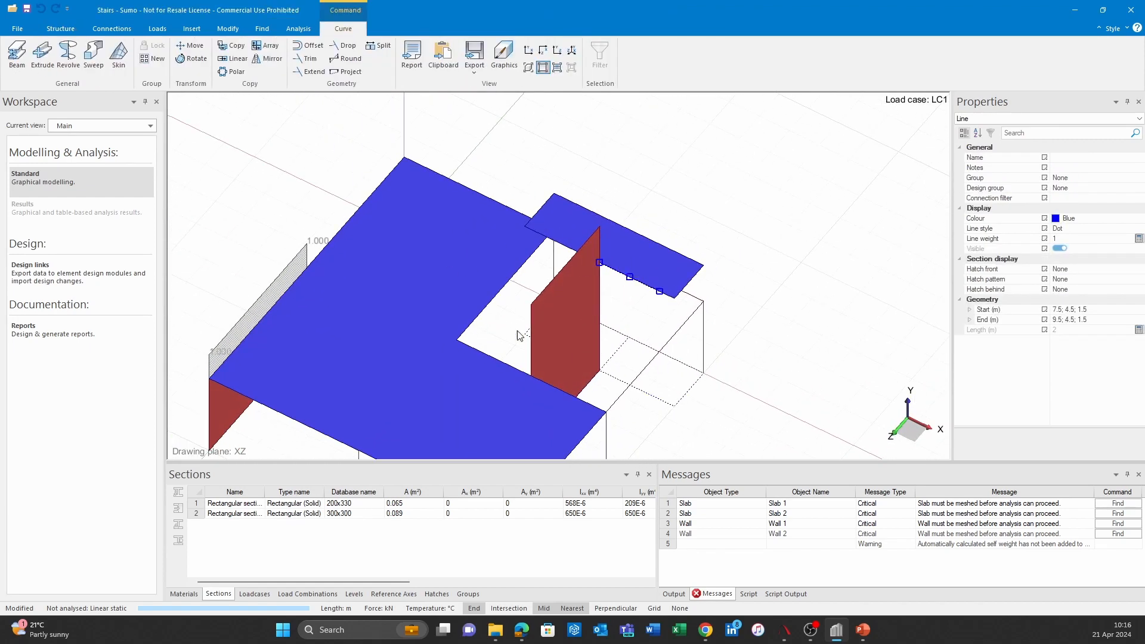
{"action": "middle_click_drag", "start_coordinate": [517, 331], "coordinate": [542, 362], "text": "shift"}
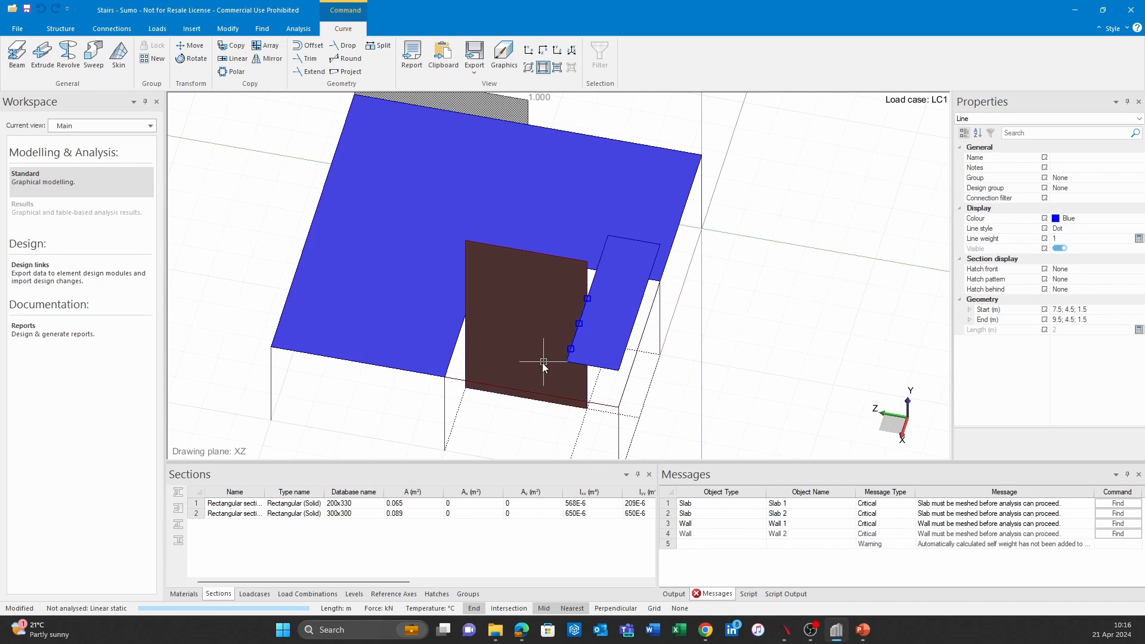
{"action": "left_click", "coordinate": [190, 45]}
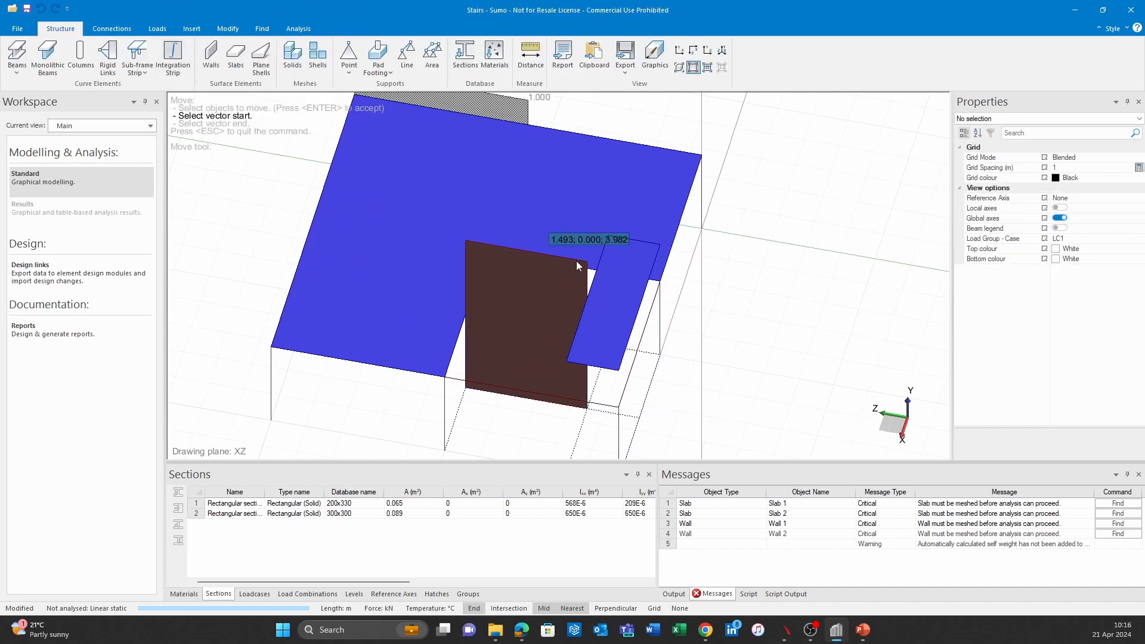
{"action": "scroll", "coordinate": [596, 285], "scroll_direction": "up", "scroll_amount": 2}
{"action": "key", "text": "Escape"}
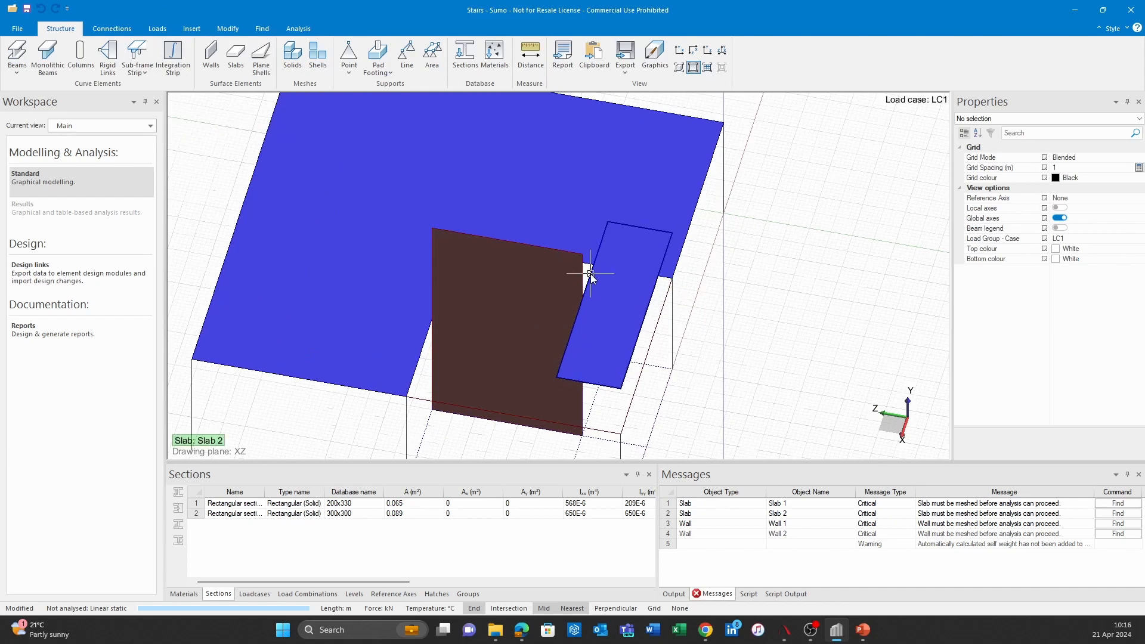
Copy both 2 m guide lines from the raised slab's edge down to the main slab's edge, meeting the wall at 7.5; 3; 5.
{"action": "left_click", "coordinate": [592, 274]}
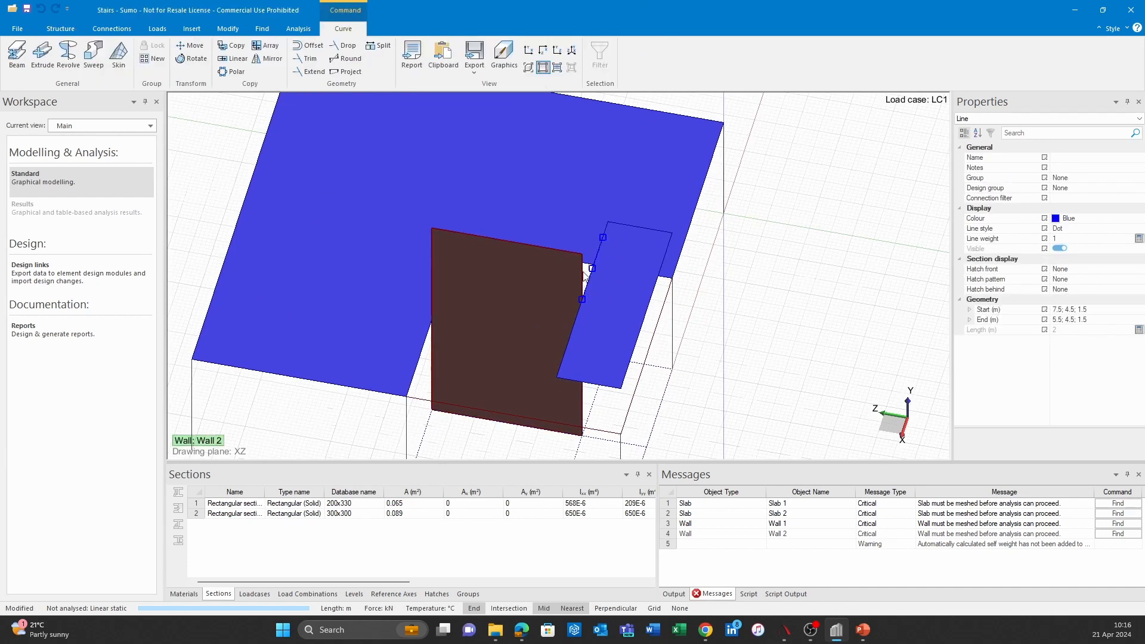
{"action": "left_click", "coordinate": [570, 335]}
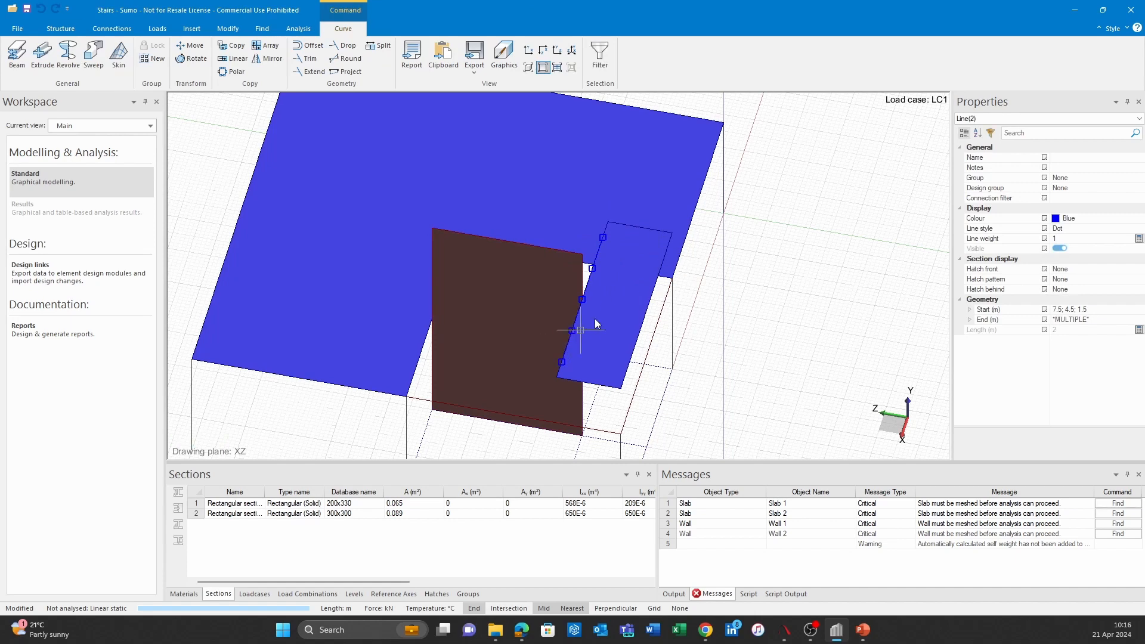
{"action": "left_click", "coordinate": [223, 47]}
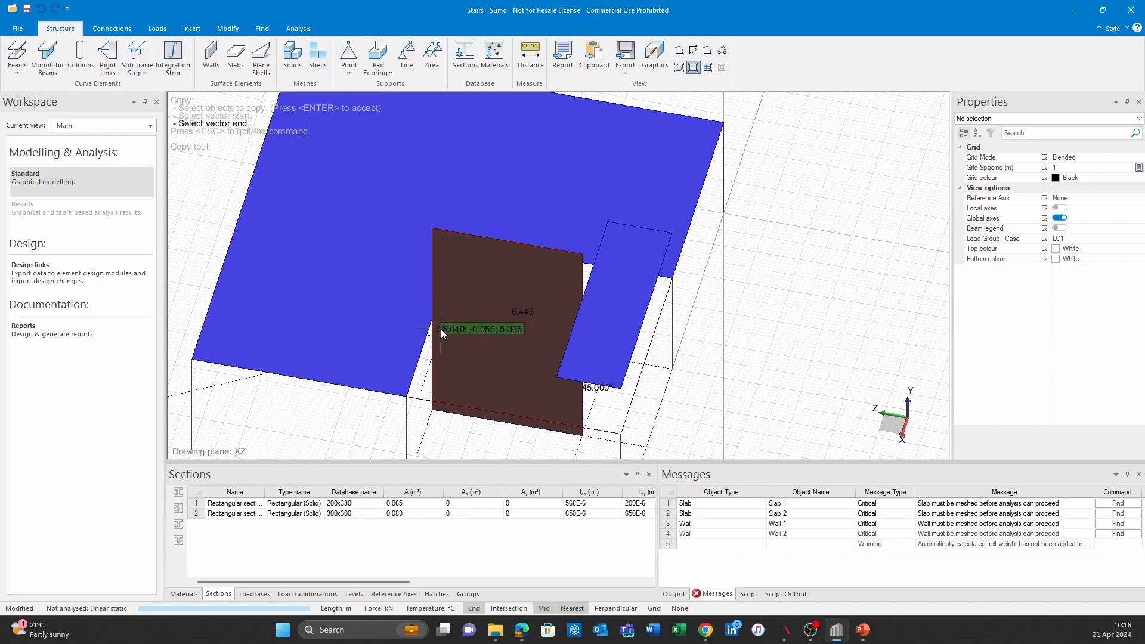
{"action": "mouse_move", "coordinate": [451, 367]}
{"action": "middle_mouse_down", "text": "shift"}
{"action": "mouse_move", "coordinate": [517, 374]}
{"action": "mouse_move", "coordinate": [577, 314]}
{"action": "mouse_move", "coordinate": [657, 332]}
{"action": "mouse_move", "coordinate": [455, 299]}
{"action": "mouse_move", "coordinate": [436, 262]}
{"action": "mouse_move", "coordinate": [527, 312]}
{"action": "mouse_move", "coordinate": [450, 291]}
{"action": "mouse_move", "coordinate": [839, 149]}
{"action": "middle_mouse_up", "text": "shift"}
{"action": "key", "text": "Escape"}
Set the colour of the main slab and the raised landing slab to grey.
{"action": "left_click", "coordinate": [792, 200]}
{"action": "middle_click_drag", "start_coordinate": [800, 191], "coordinate": [642, 198], "text": "shift"}
{"action": "left_click", "coordinate": [1115, 219]}
{"action": "left_click", "coordinate": [1130, 218]}
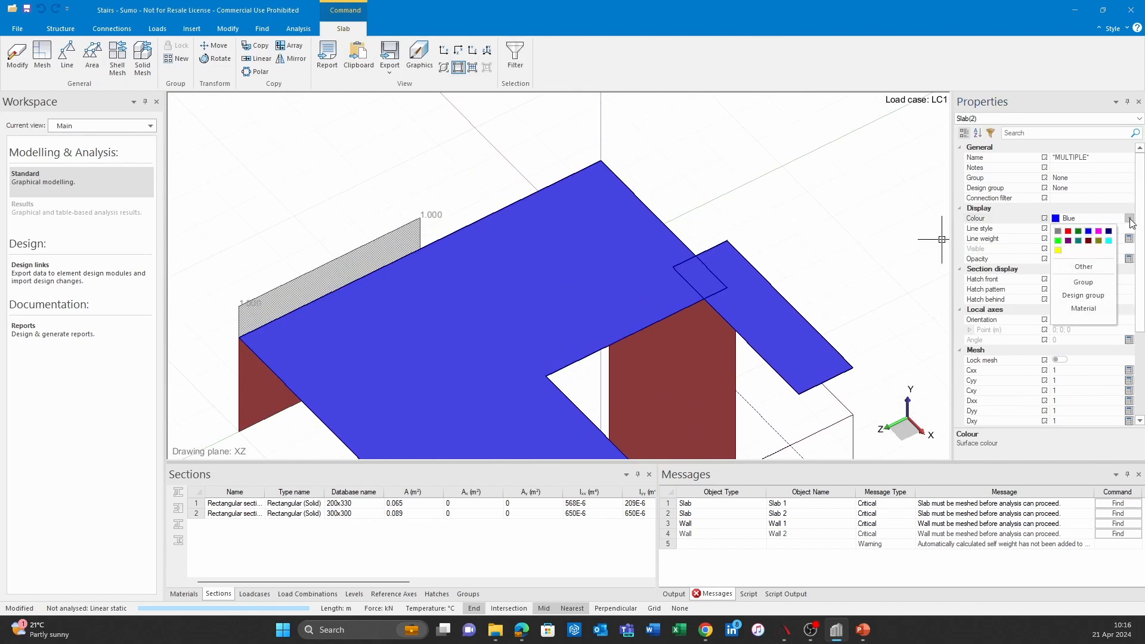
{"action": "left_click", "coordinate": [1060, 232]}
{"action": "left_click", "coordinate": [871, 266]}
Set the colour of the main slab edge guide line running from 7.5; 3; 5 to 9.5; 3; 5 to red.
{"action": "scroll", "coordinate": [698, 251], "scroll_direction": "up", "scroll_amount": 5}
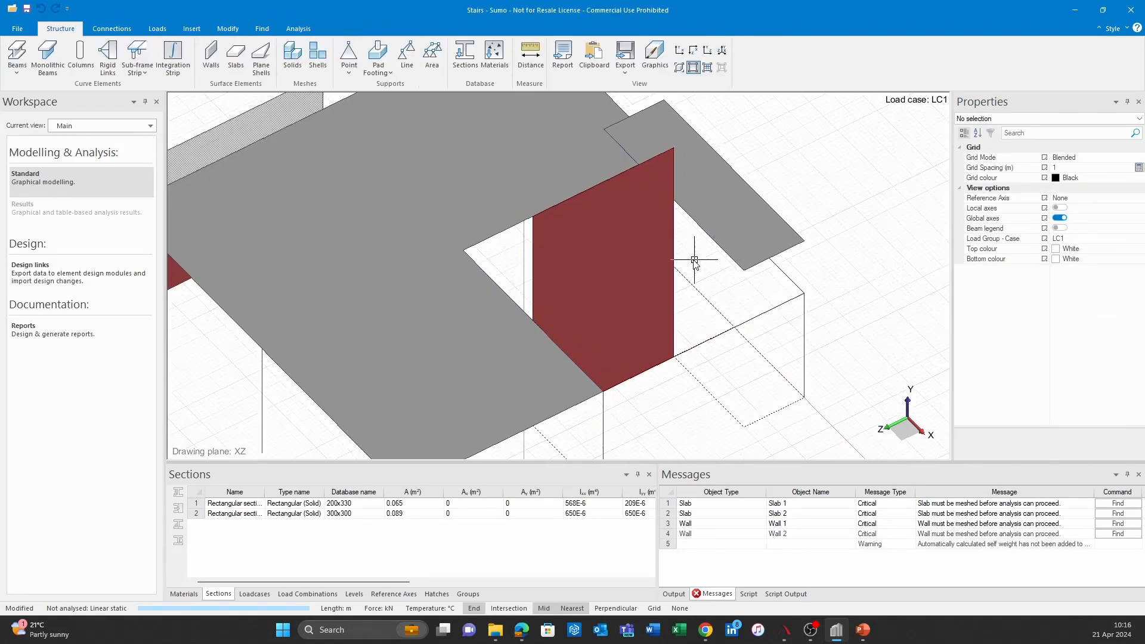
{"action": "middle_click_drag", "start_coordinate": [698, 225], "coordinate": [469, 304], "text": "shift"}
{"action": "scroll", "coordinate": [513, 328], "scroll_direction": "up", "scroll_amount": 3}
{"action": "scroll", "coordinate": [501, 332], "scroll_direction": "up", "scroll_amount": 2}
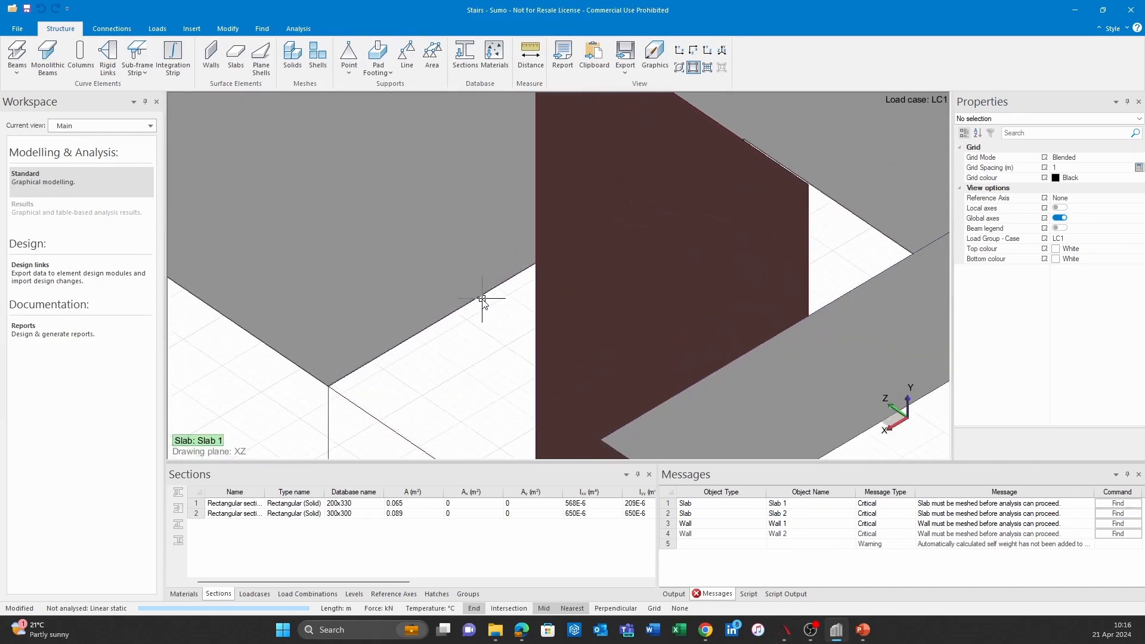
{"action": "left_click", "coordinate": [482, 298]}
{"action": "left_click", "coordinate": [1139, 218]}
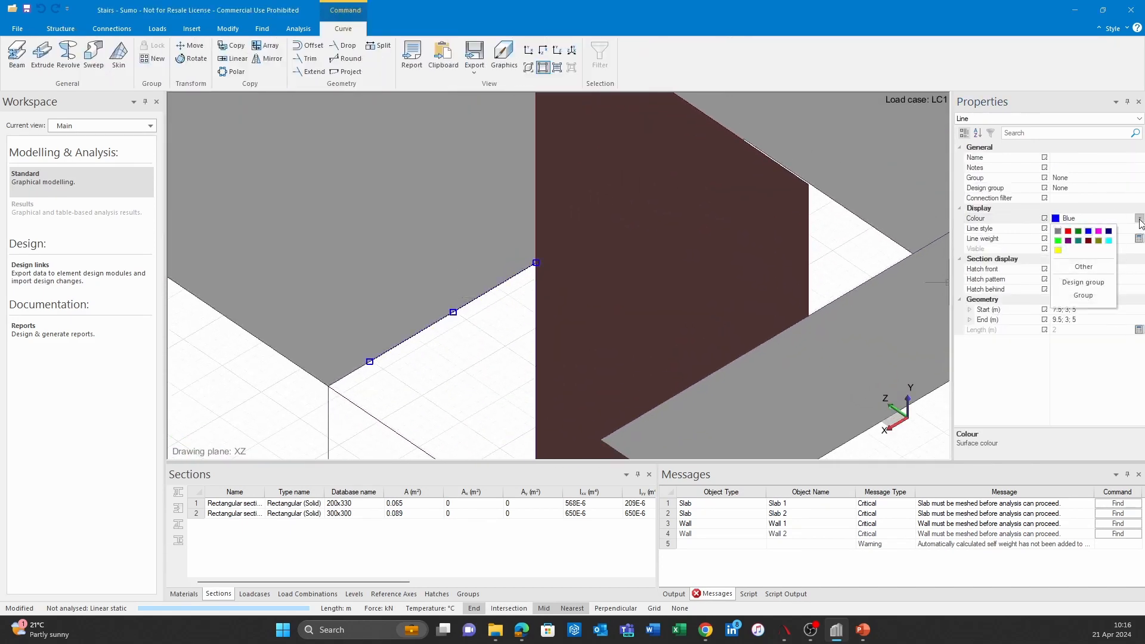
{"action": "left_click", "coordinate": [1067, 232]}
{"action": "key", "text": "Escape"}
Set up a new plane shell with a thickness of 200 mm and a mesh size of 0.5 m.
{"action": "scroll", "coordinate": [501, 409], "scroll_direction": "down", "scroll_amount": 3}
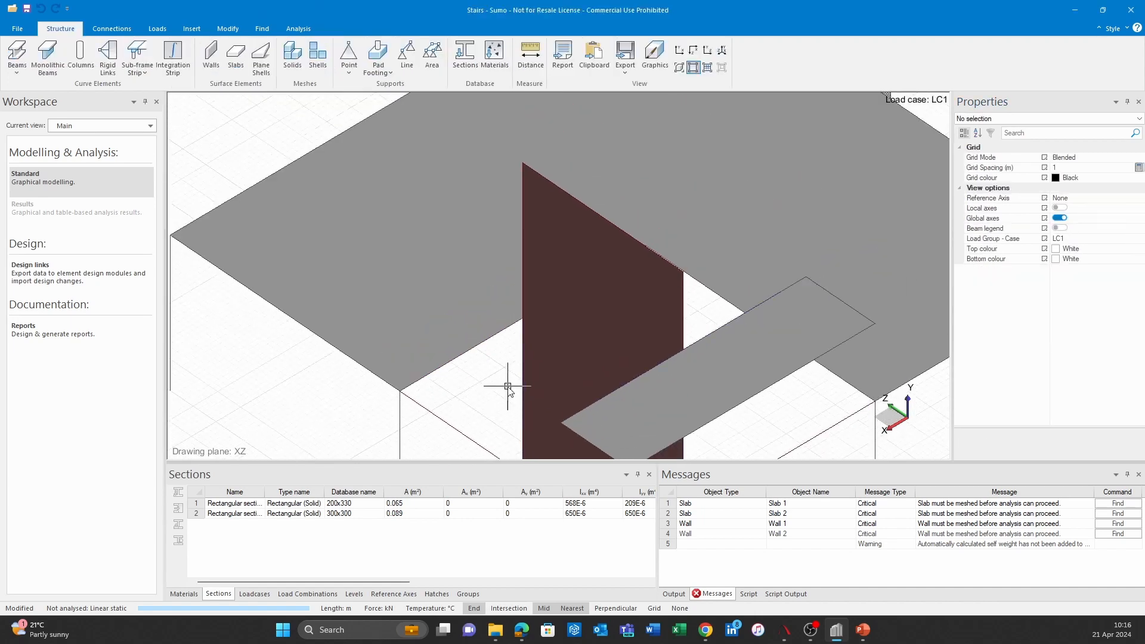
{"action": "mouse_move", "coordinate": [509, 386]}
{"action": "middle_mouse_down", "text": "shift"}
{"action": "mouse_move", "coordinate": [481, 410]}
{"action": "mouse_move", "coordinate": [493, 417]}
{"action": "mouse_move", "coordinate": [468, 406]}
{"action": "mouse_move", "coordinate": [534, 420]}
{"action": "mouse_move", "coordinate": [498, 381]}
{"action": "middle_mouse_up", "text": "shift"}
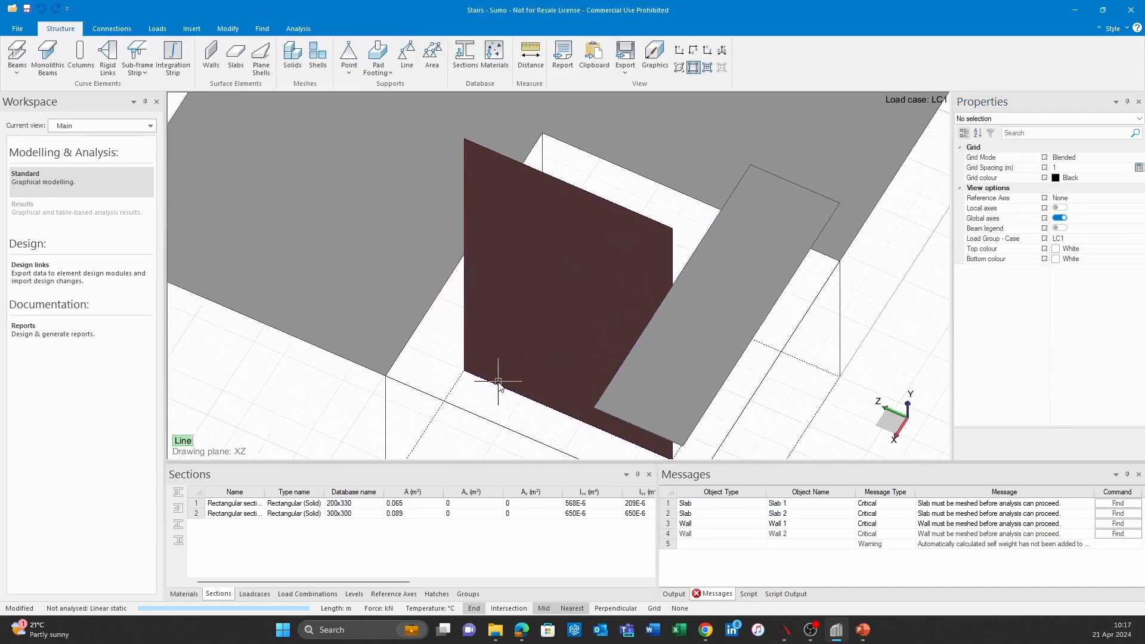
{"action": "left_click", "coordinate": [264, 67]}
{"action": "scroll", "coordinate": [1044, 310], "scroll_direction": "down", "scroll_amount": 3}
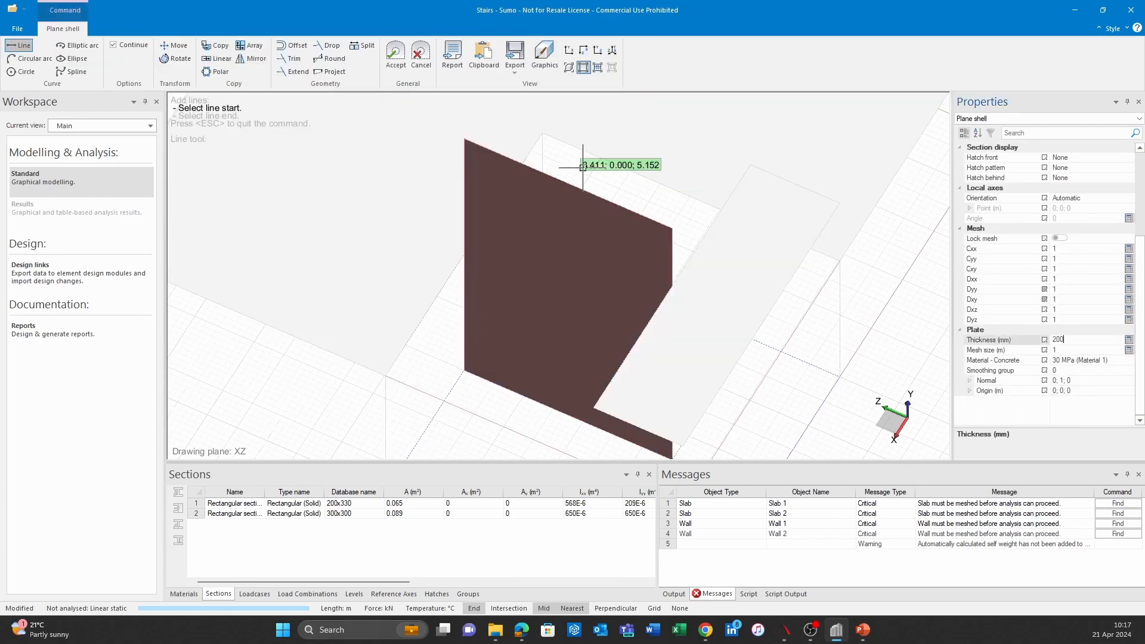
{"action": "left_click", "coordinate": [1086, 349]}
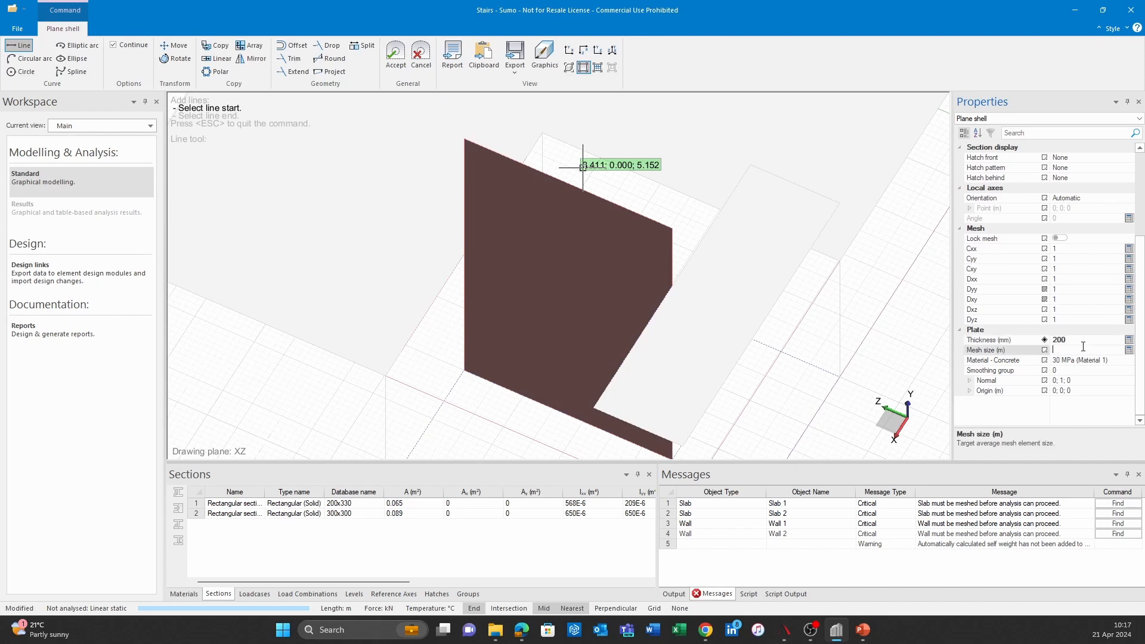
Outline the sloped plane shell between the guide line ends on the main slab's edge and the raised slab's edge, and accept it.
{"action": "left_click", "coordinate": [403, 352]}
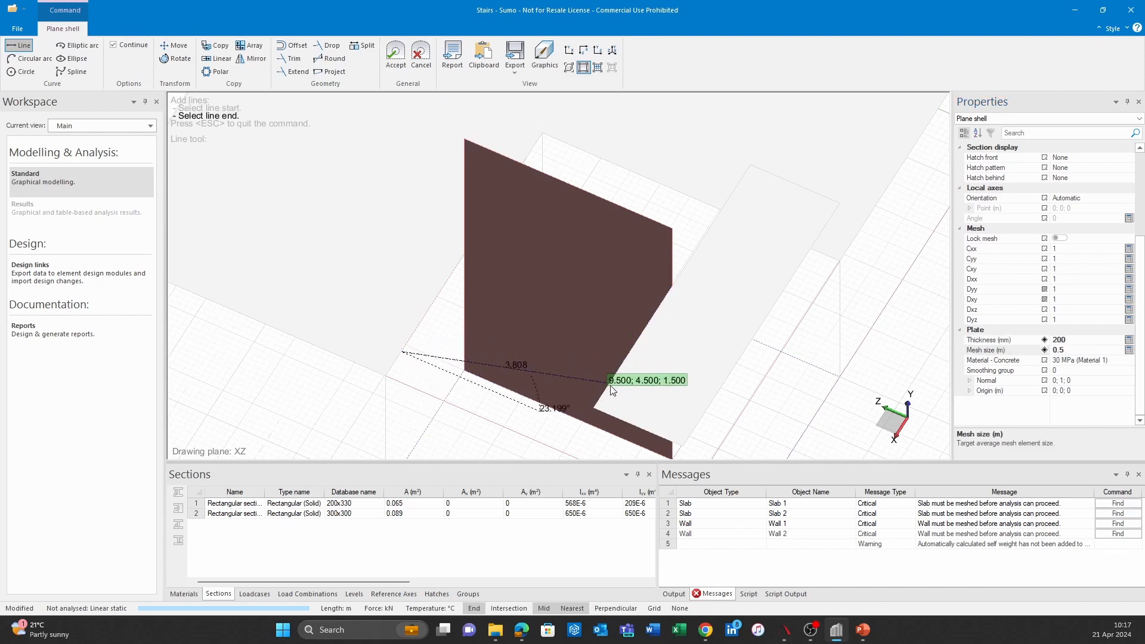
{"action": "middle_click_drag", "start_coordinate": [608, 380], "coordinate": [738, 303]}
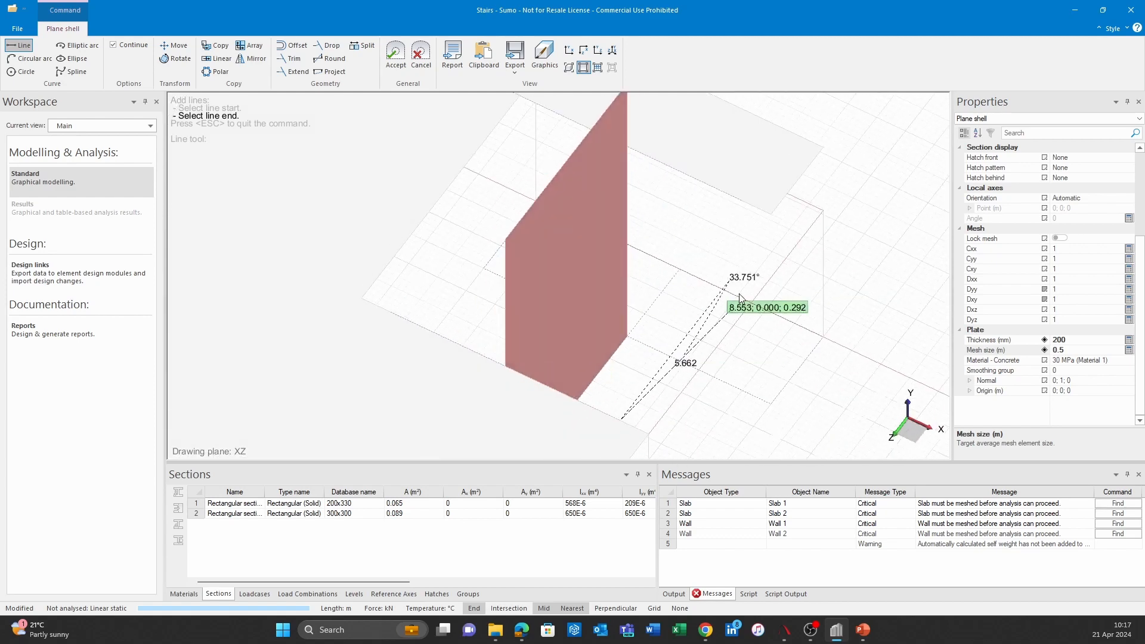
{"action": "left_click", "coordinate": [743, 204]}
{"action": "left_click", "coordinate": [629, 144]}
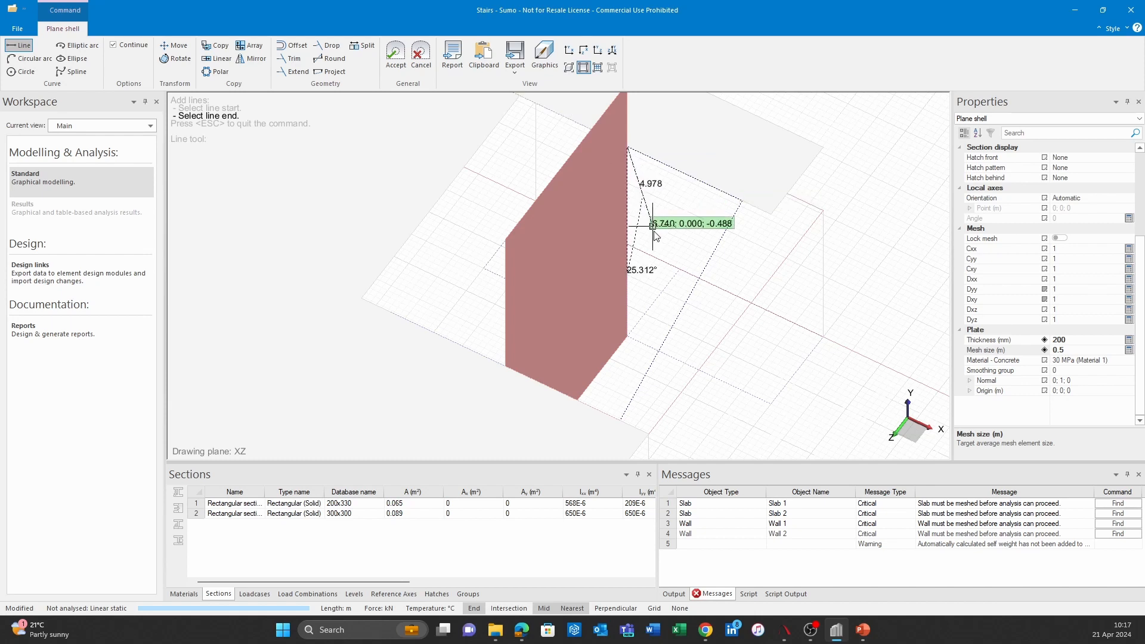
{"action": "left_click", "coordinate": [506, 367]}
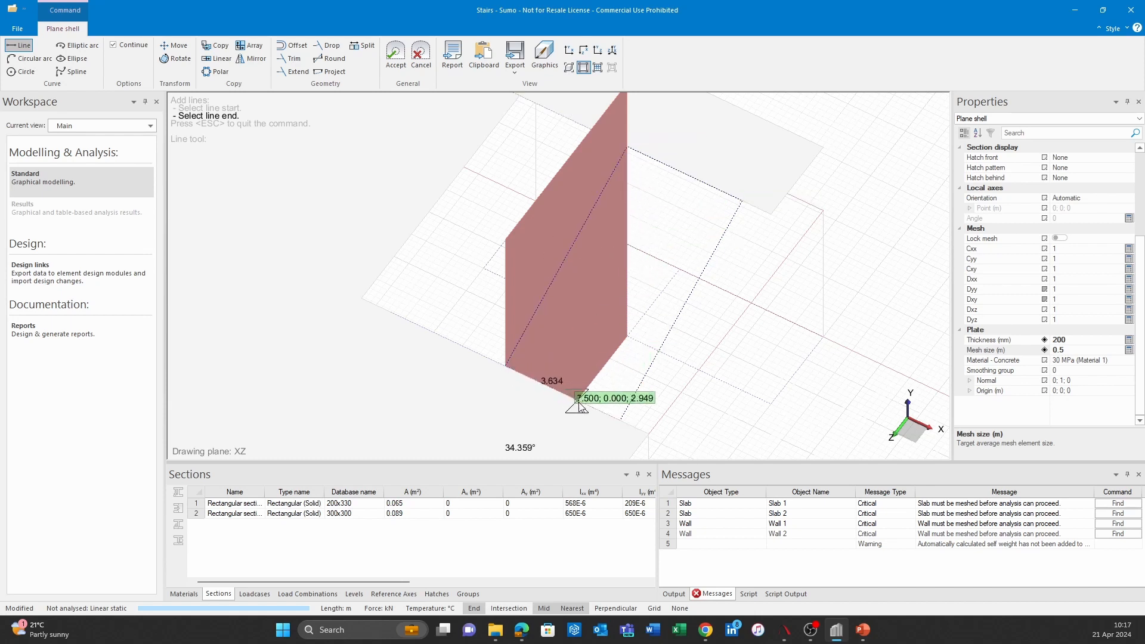
{"action": "left_click", "coordinate": [620, 421]}
{"action": "left_click", "coordinate": [396, 55]}
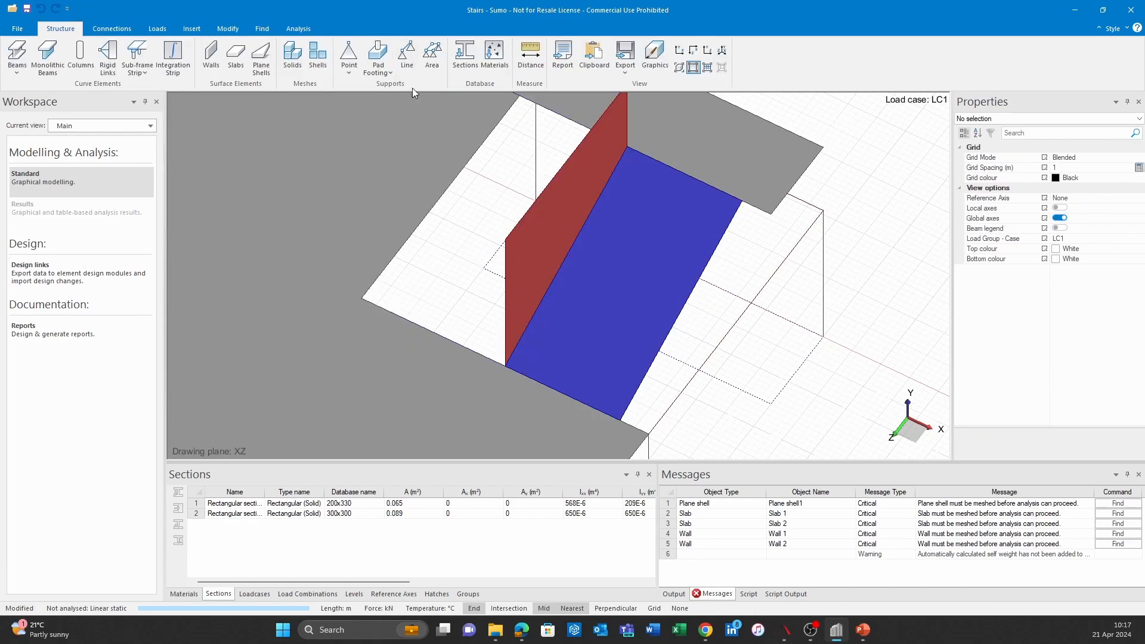
Copy the main slab and the columns up by one column height, using a selection filter limited to the Column and Slab object types.
{"action": "mouse_move", "coordinate": [722, 375]}
{"action": "middle_mouse_down"}
{"action": "mouse_move", "coordinate": [667, 295]}
{"action": "mouse_move", "coordinate": [634, 282]}
{"action": "mouse_move", "coordinate": [664, 295]}
{"action": "mouse_move", "coordinate": [690, 358]}
{"action": "mouse_move", "coordinate": [608, 384]}
{"action": "mouse_move", "coordinate": [613, 400]}
{"action": "middle_mouse_up"}
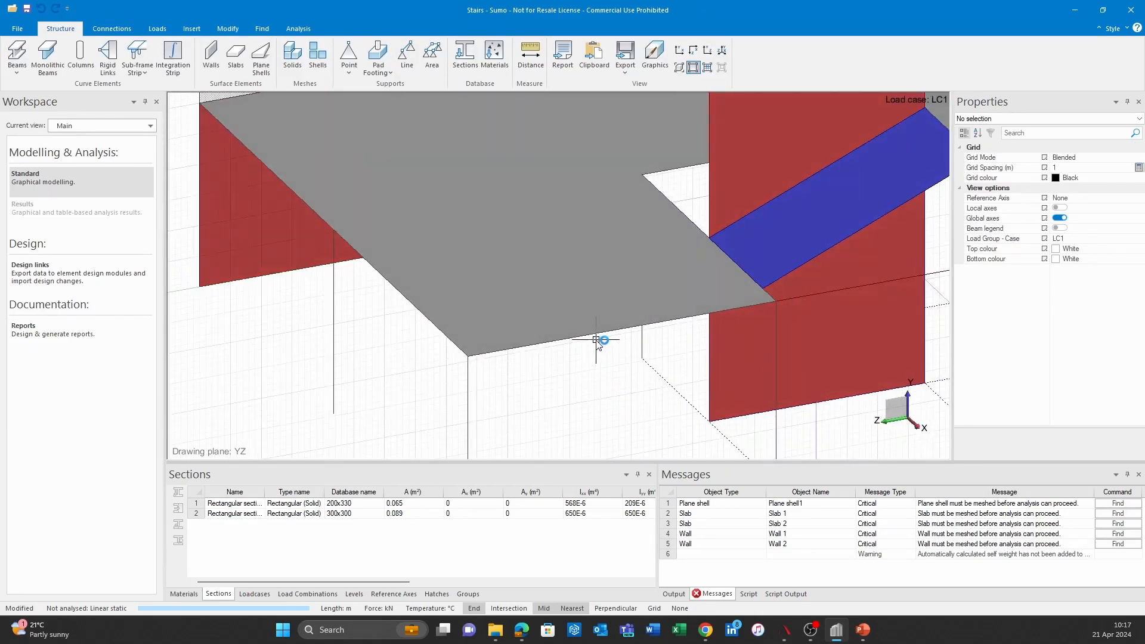
{"action": "scroll", "coordinate": [593, 383], "scroll_direction": "down", "scroll_amount": 10}
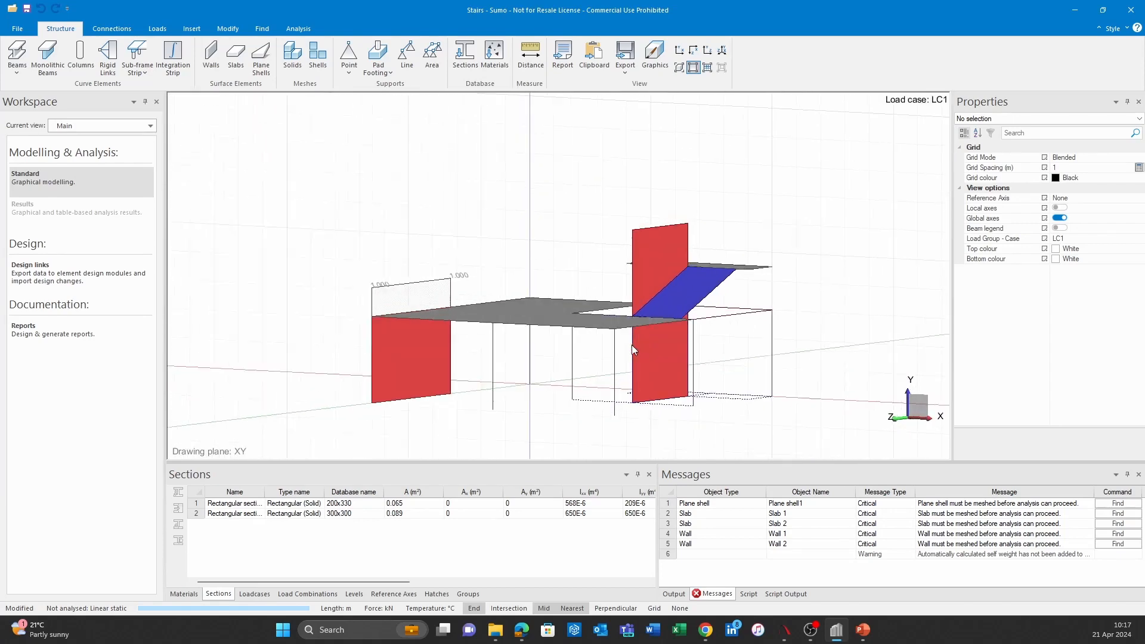
{"action": "middle_click_drag", "start_coordinate": [631, 345], "coordinate": [585, 333]}
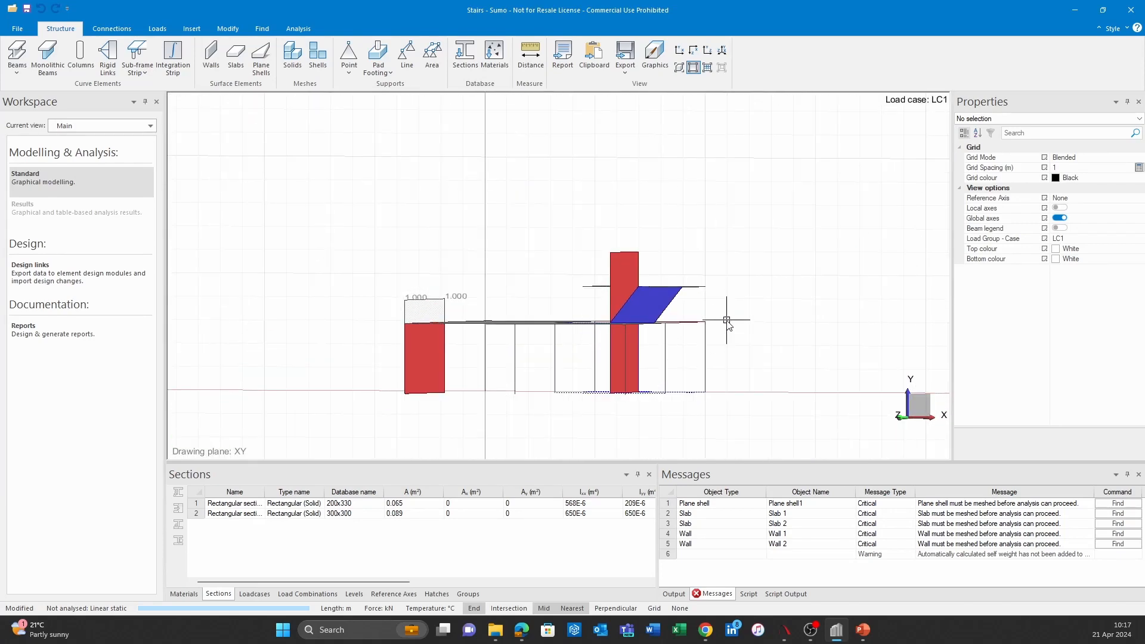
{"action": "middle_click_drag", "start_coordinate": [726, 320], "coordinate": [721, 330]}
{"action": "left_click_drag", "start_coordinate": [754, 305], "coordinate": [415, 406]}
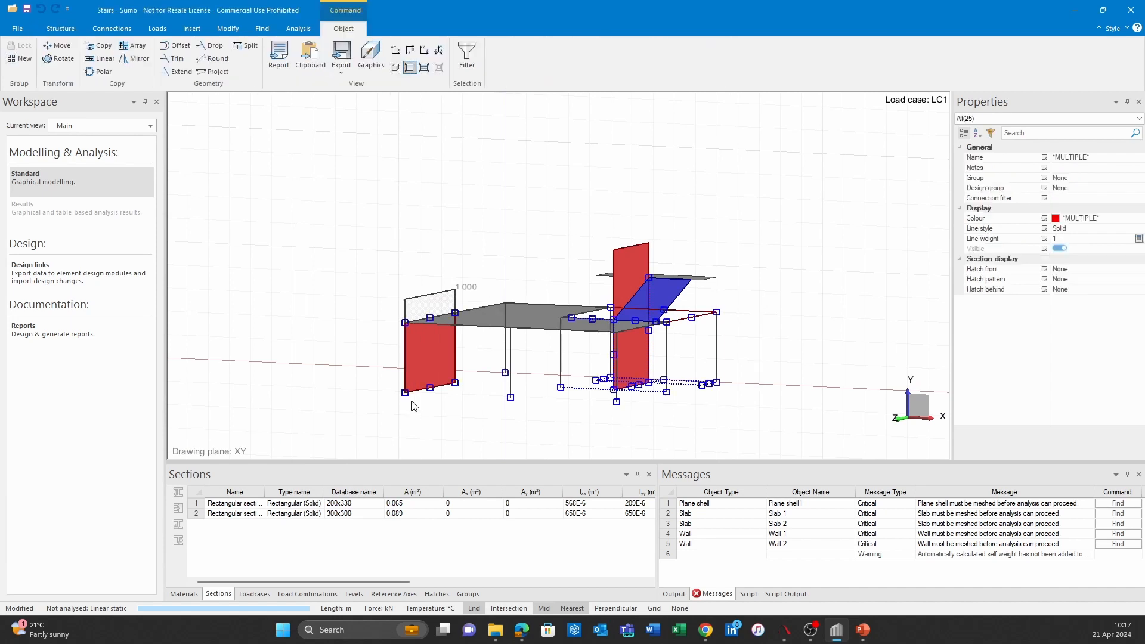
{"action": "left_click", "coordinate": [991, 134]}
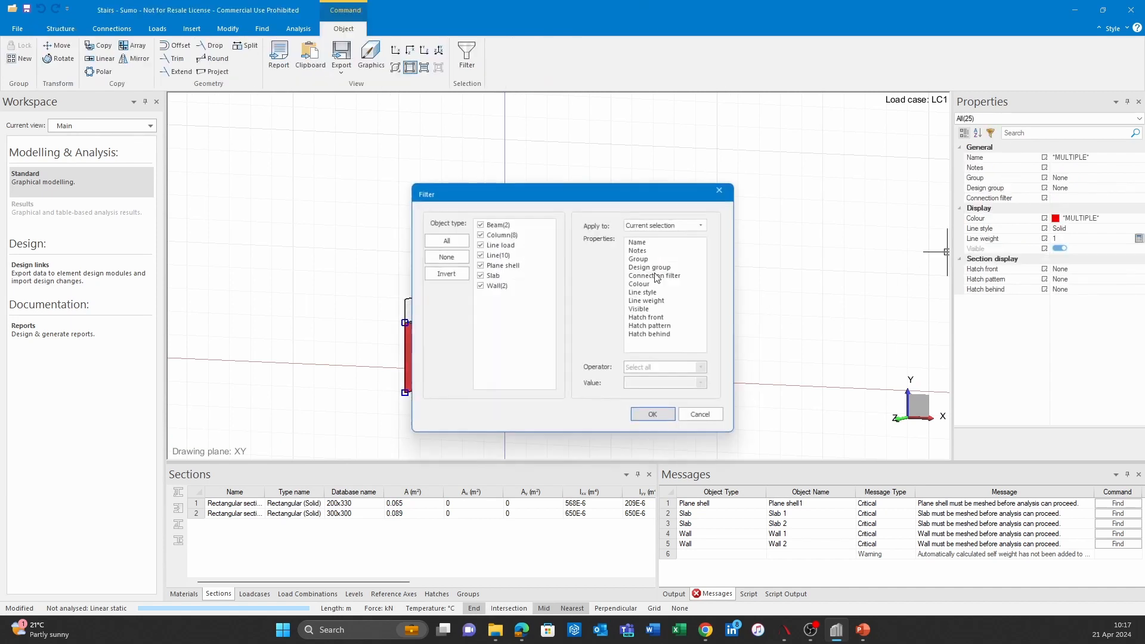
{"action": "left_click", "coordinate": [444, 258]}
{"action": "left_click", "coordinate": [481, 276]}
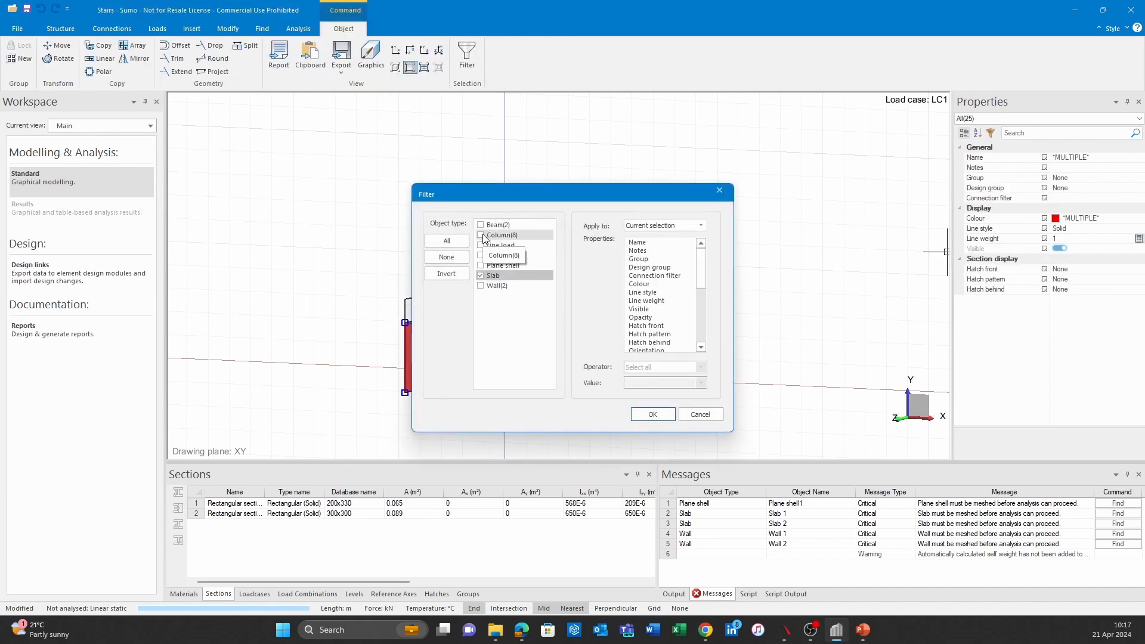
{"action": "left_click", "coordinate": [653, 415]}
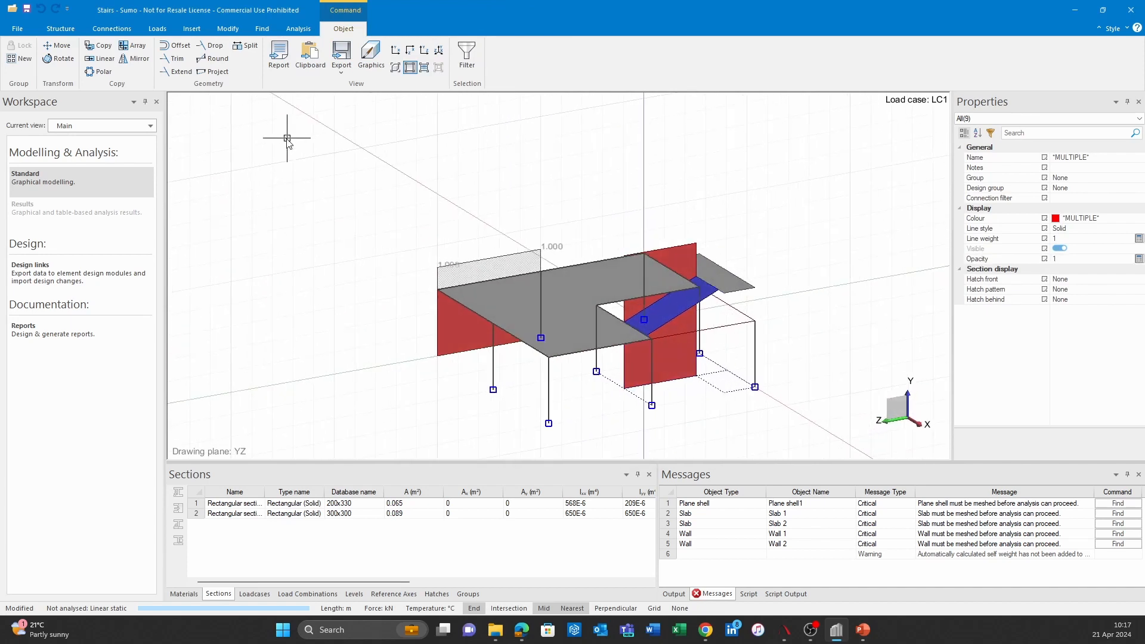
{"action": "left_click", "coordinate": [111, 58]}
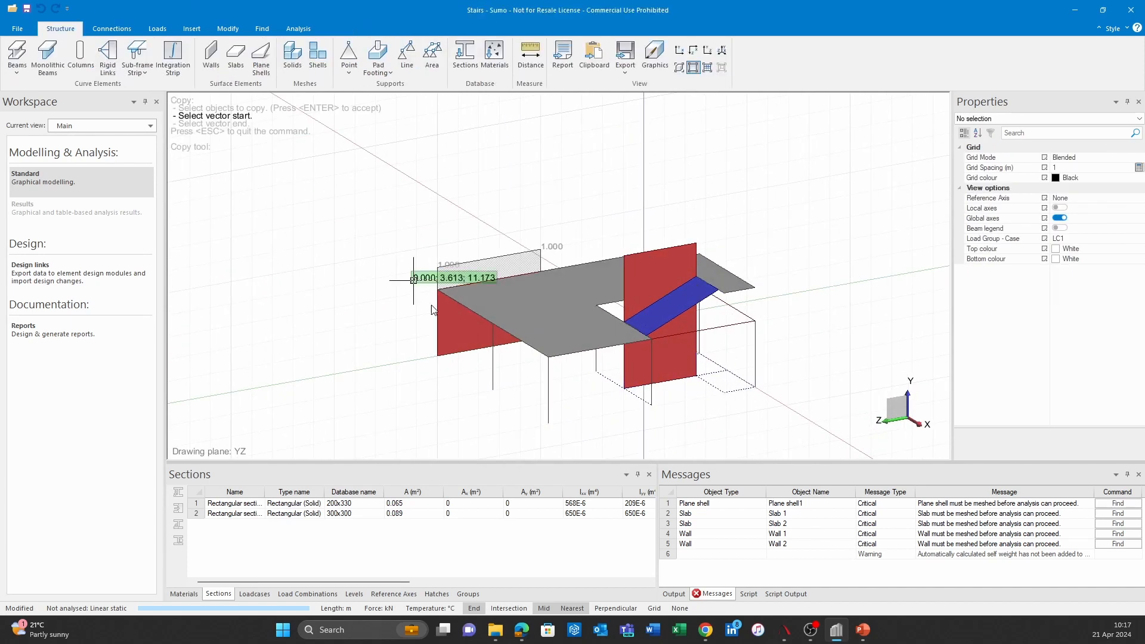
{"action": "left_click", "coordinate": [548, 423]}
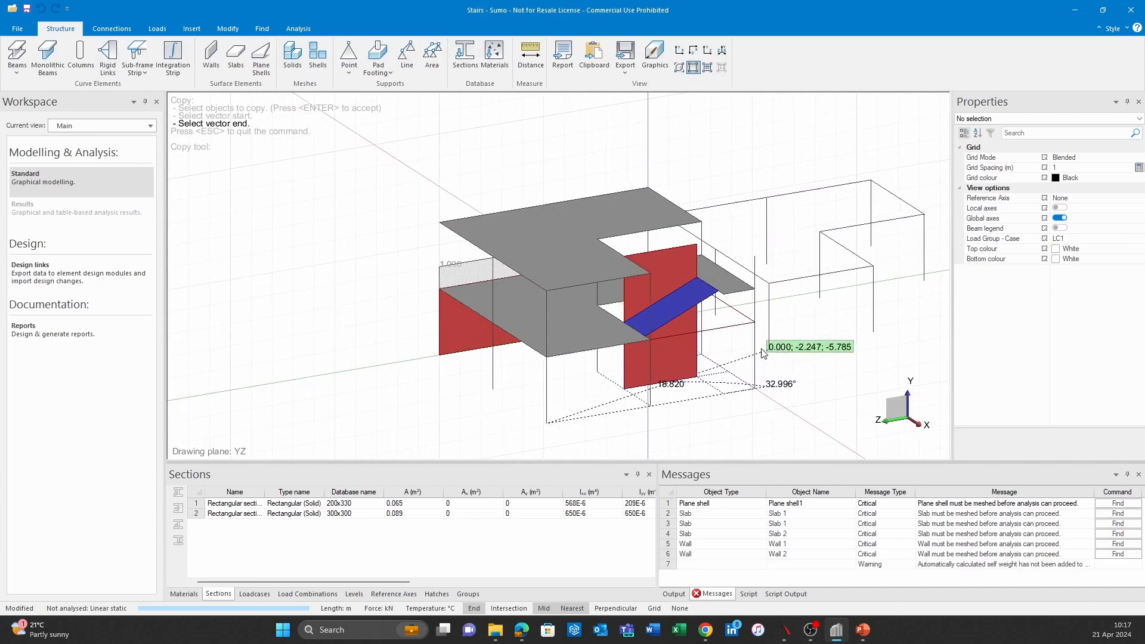
{"action": "middle_click_drag", "start_coordinate": [761, 349], "coordinate": [653, 377]}
{"action": "scroll", "coordinate": [590, 316], "scroll_direction": "up", "scroll_amount": 2}
{"action": "key", "text": "Escape"}
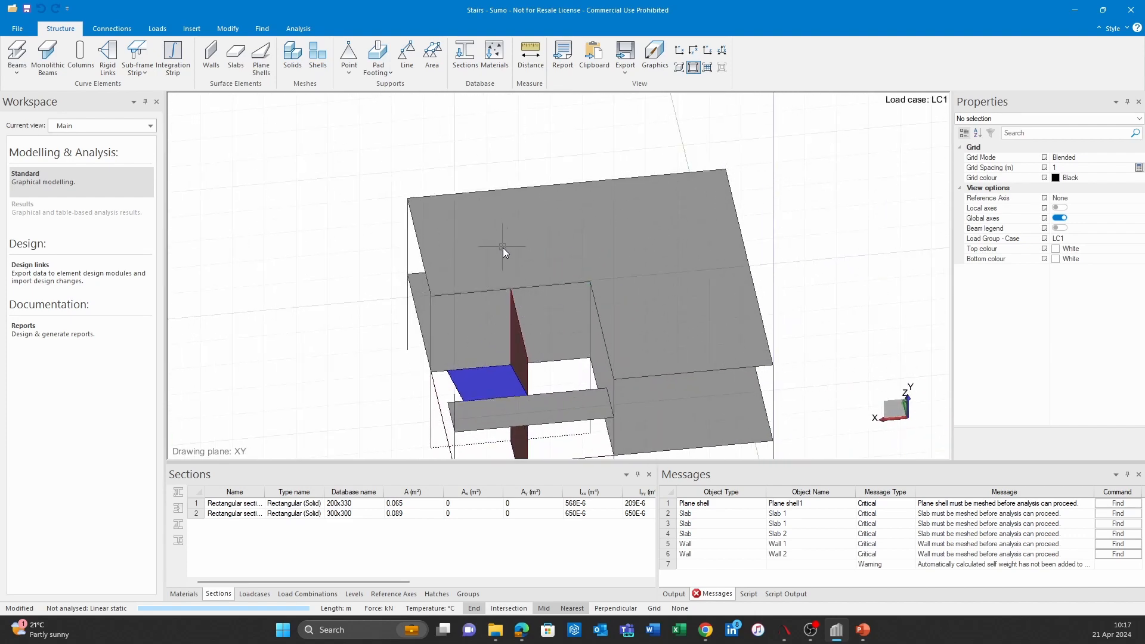
Copy the guide line on the landing slab's edge up to the upper slab's edge, from the wall-side line end to 7.5; 6; 5.
{"action": "scroll", "coordinate": [512, 280], "scroll_direction": "up", "scroll_amount": 5}
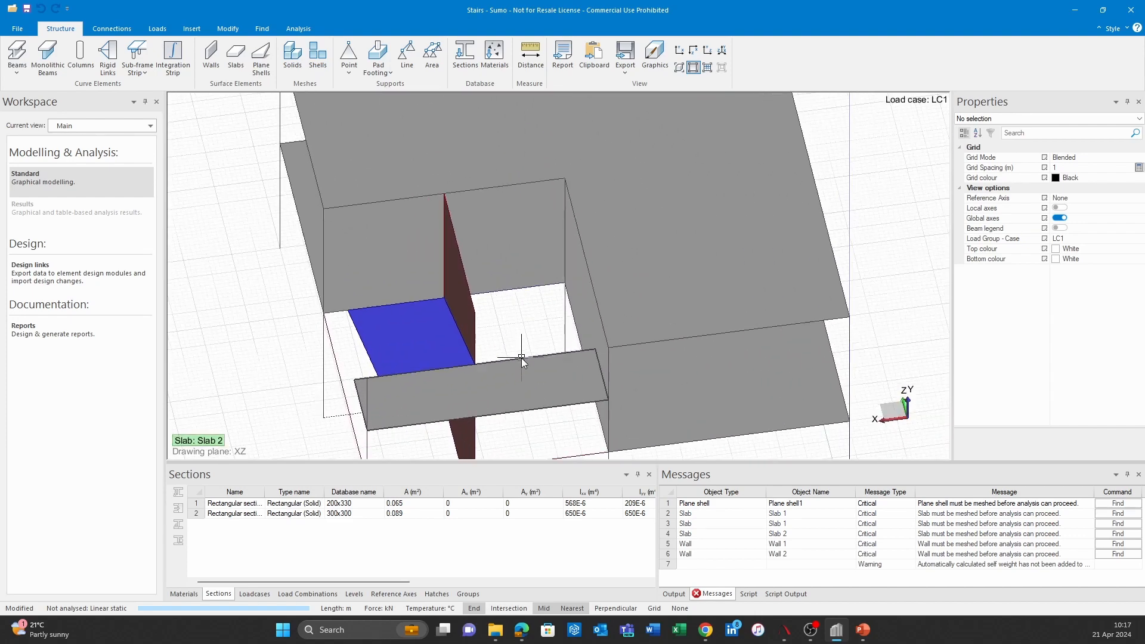
{"action": "left_click", "coordinate": [521, 359]}
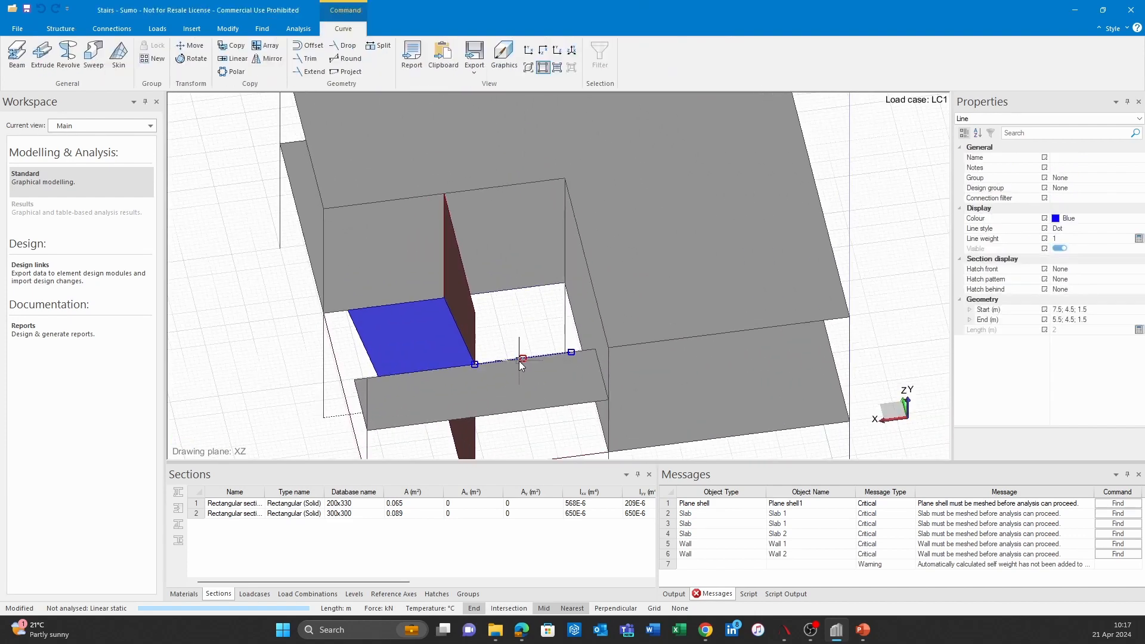
{"action": "left_click", "coordinate": [220, 49]}
{"action": "left_click", "coordinate": [476, 365]}
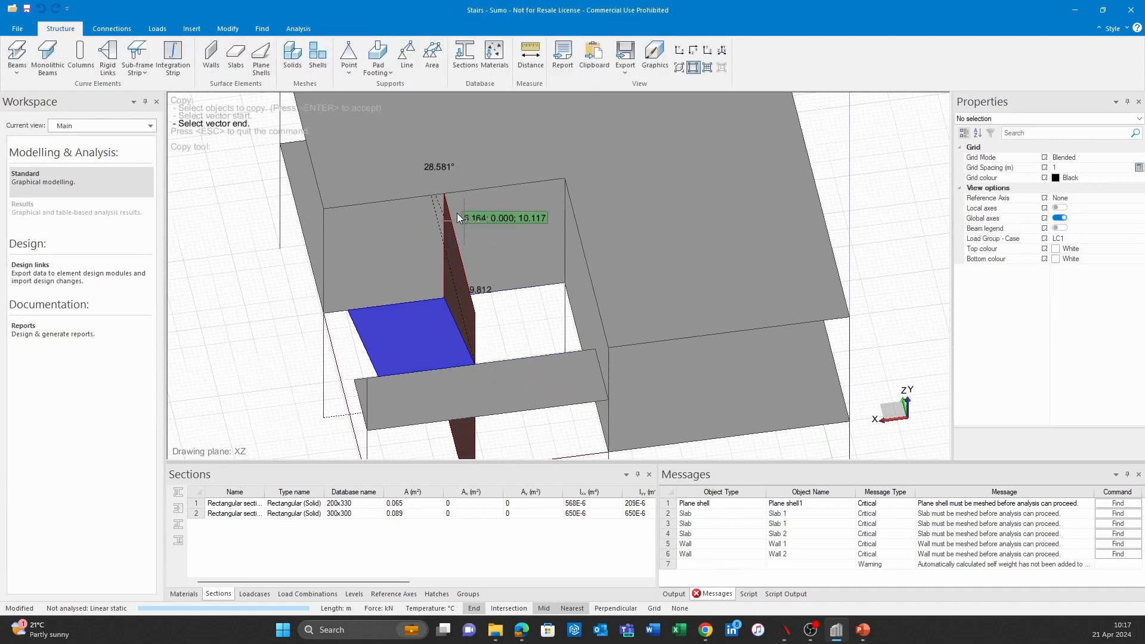
{"action": "scroll", "coordinate": [445, 198], "scroll_direction": "up", "scroll_amount": 1}
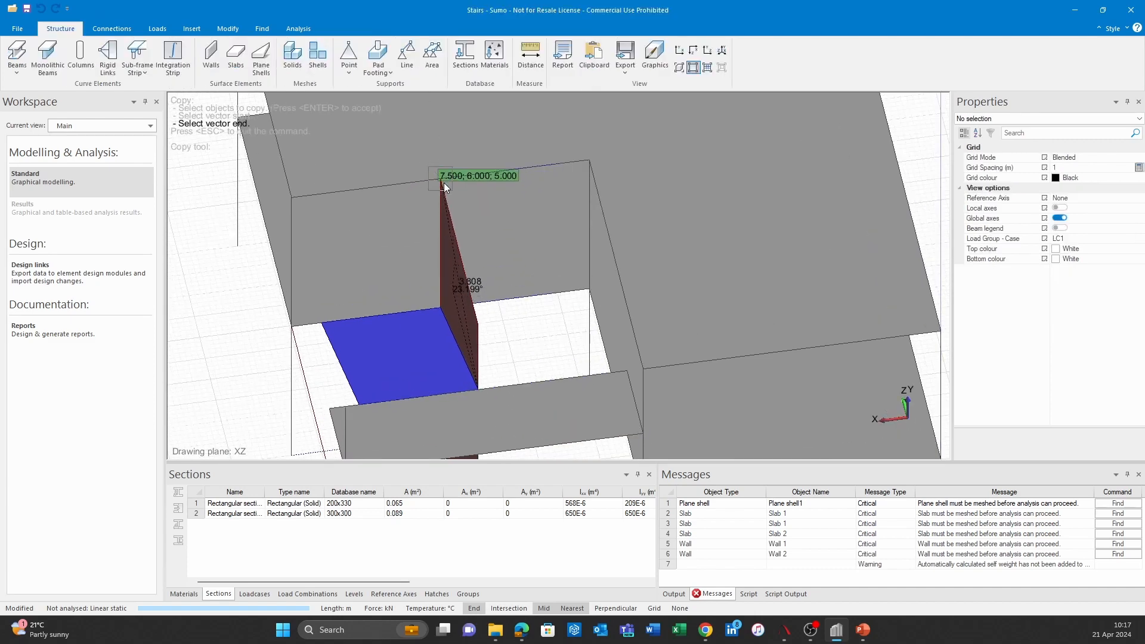
{"action": "left_click", "coordinate": [444, 183]}
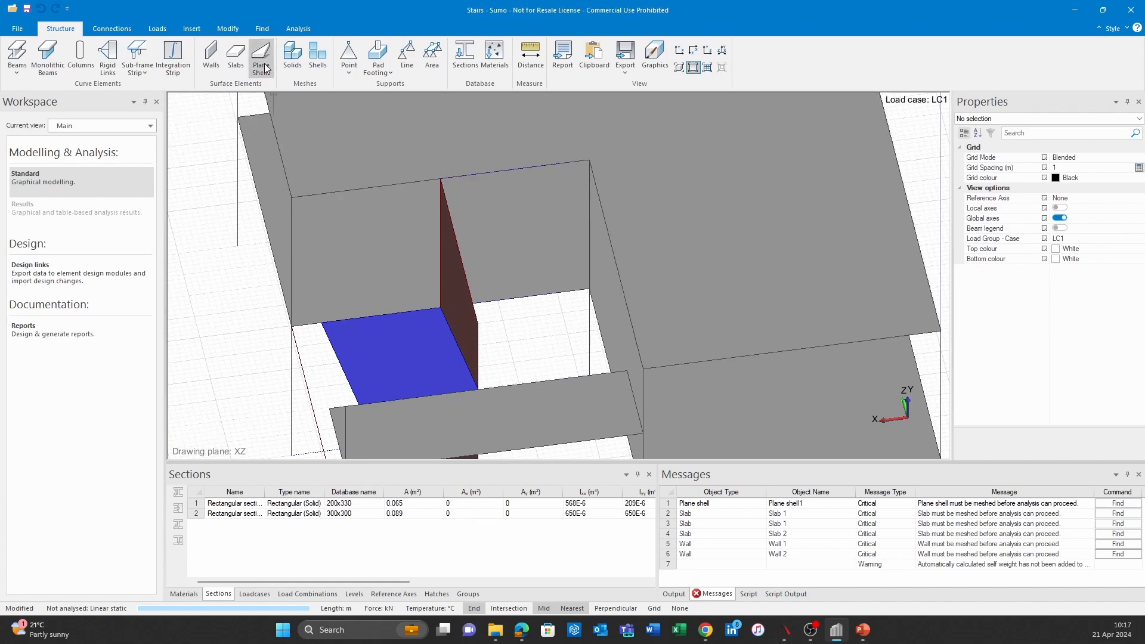
{"action": "left_click", "coordinate": [261, 59]}
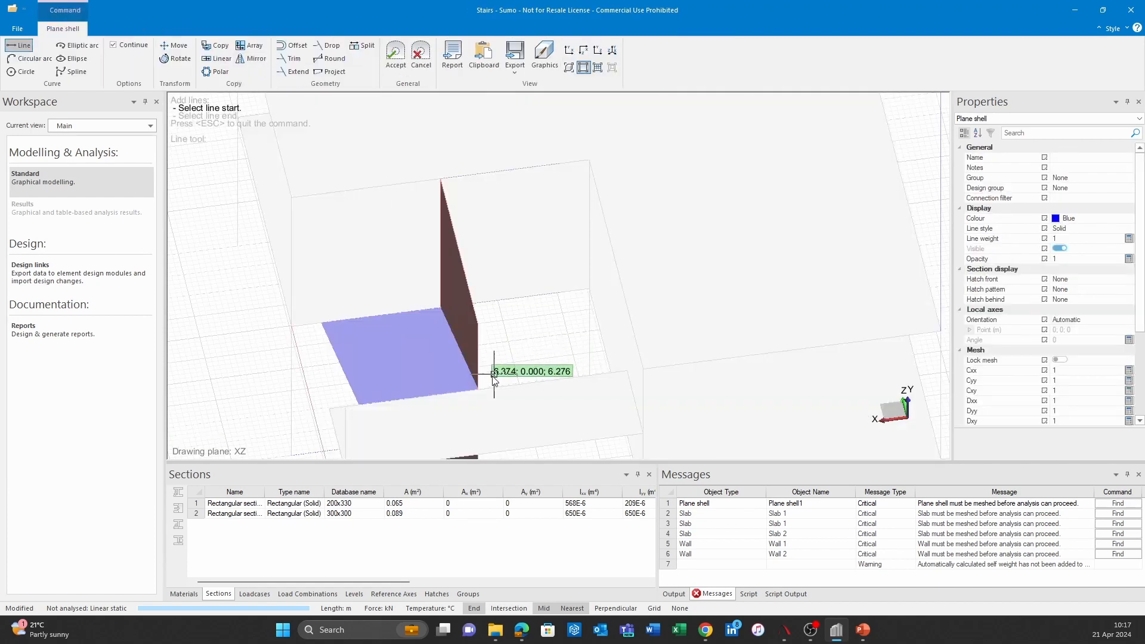
{"action": "left_click", "coordinate": [441, 179]}
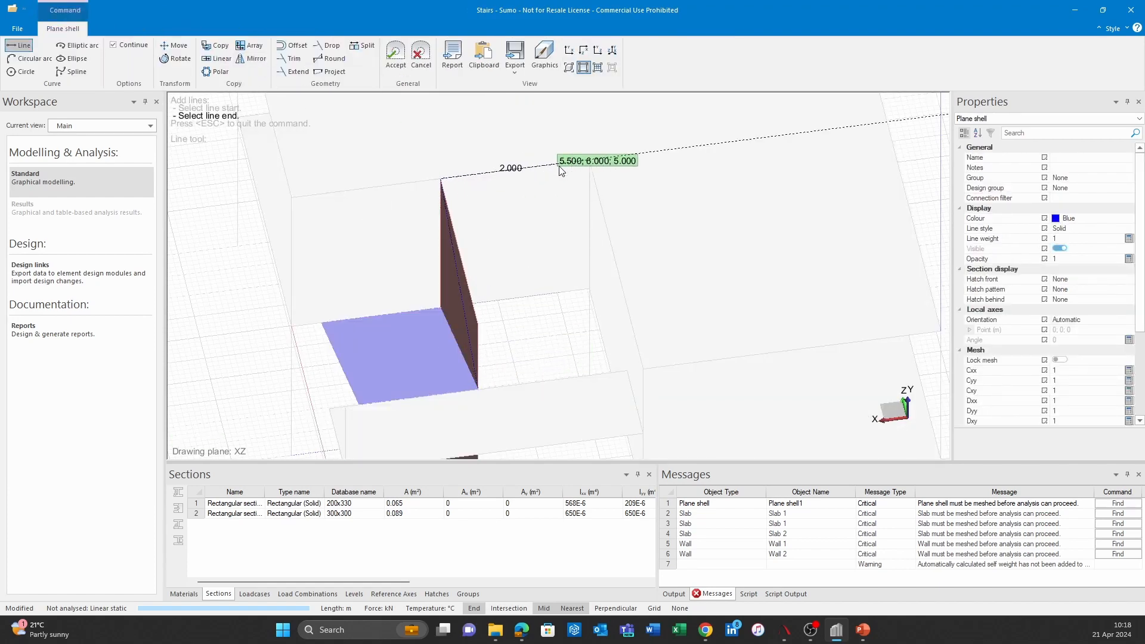
{"action": "left_click", "coordinate": [558, 167]}
{"action": "middle_click_drag", "start_coordinate": [591, 380], "coordinate": [512, 393]}
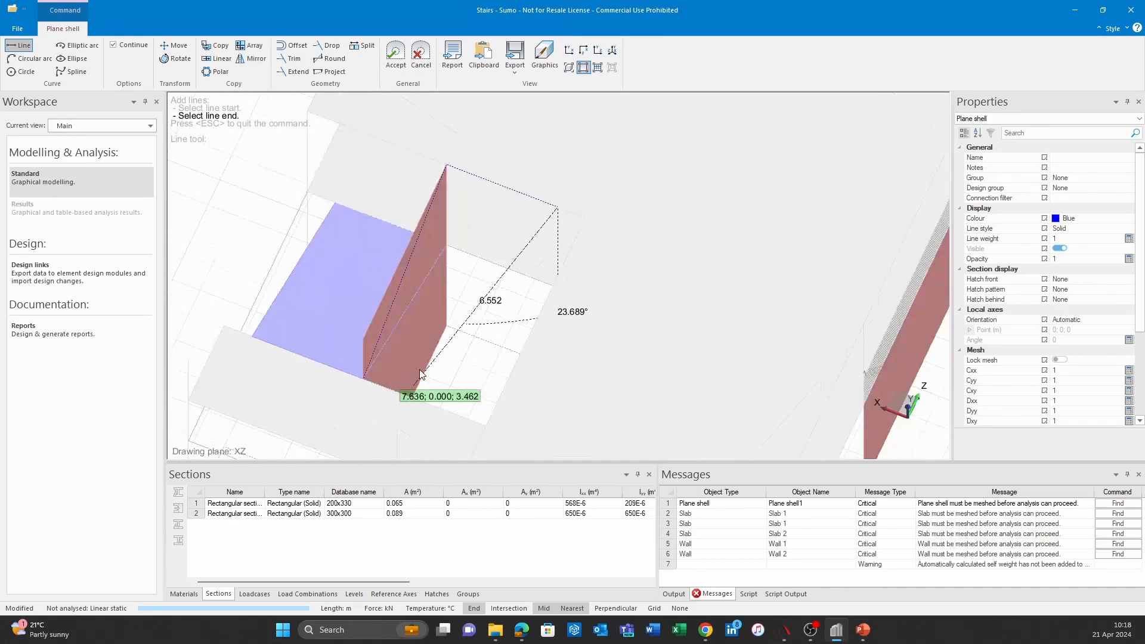
{"action": "middle_click_drag", "start_coordinate": [421, 375], "coordinate": [697, 257]}
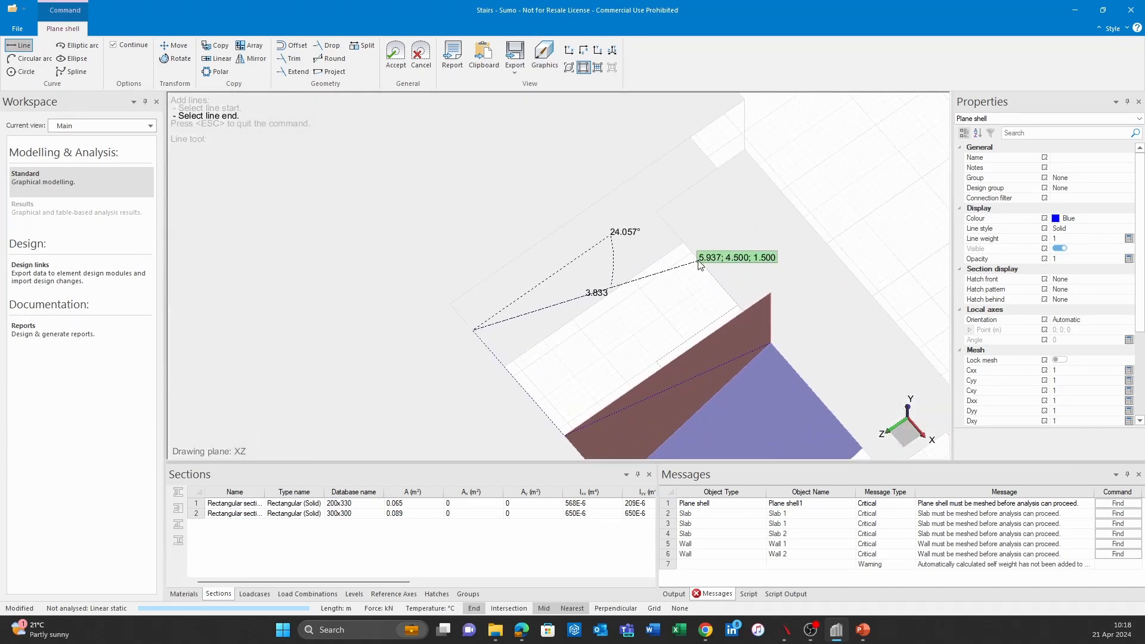
{"action": "middle_click_drag", "start_coordinate": [704, 266], "coordinate": [741, 253]}
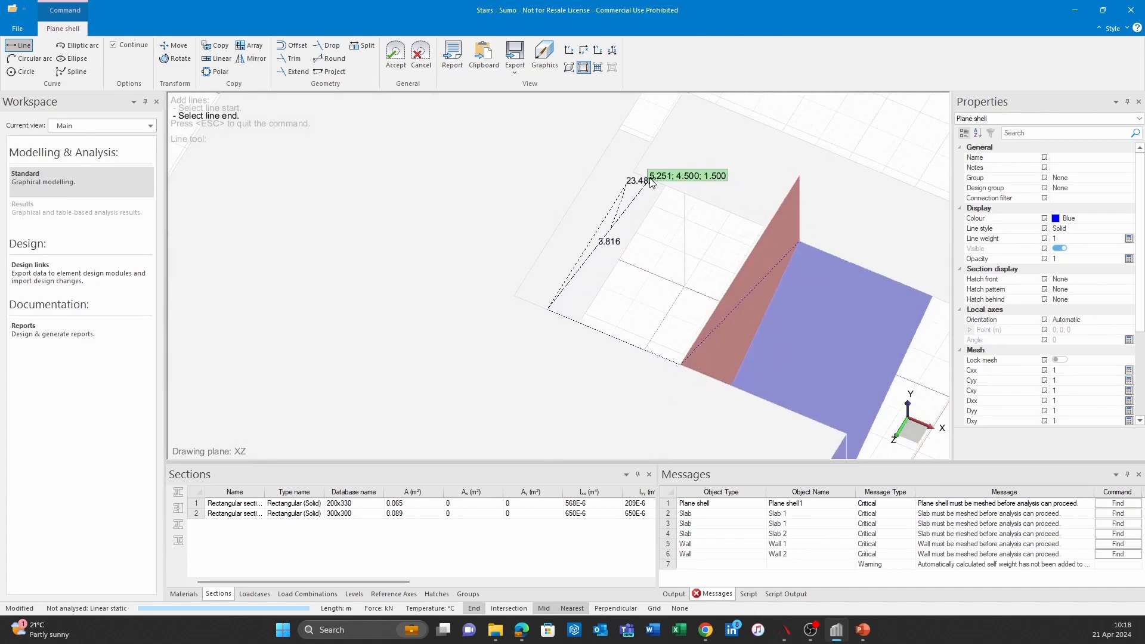
{"action": "middle_click_drag", "start_coordinate": [598, 232], "coordinate": [581, 269]}
{"action": "key", "text": "Escape"}
{"action": "scroll", "coordinate": [618, 312], "scroll_direction": "up", "scroll_amount": 2}
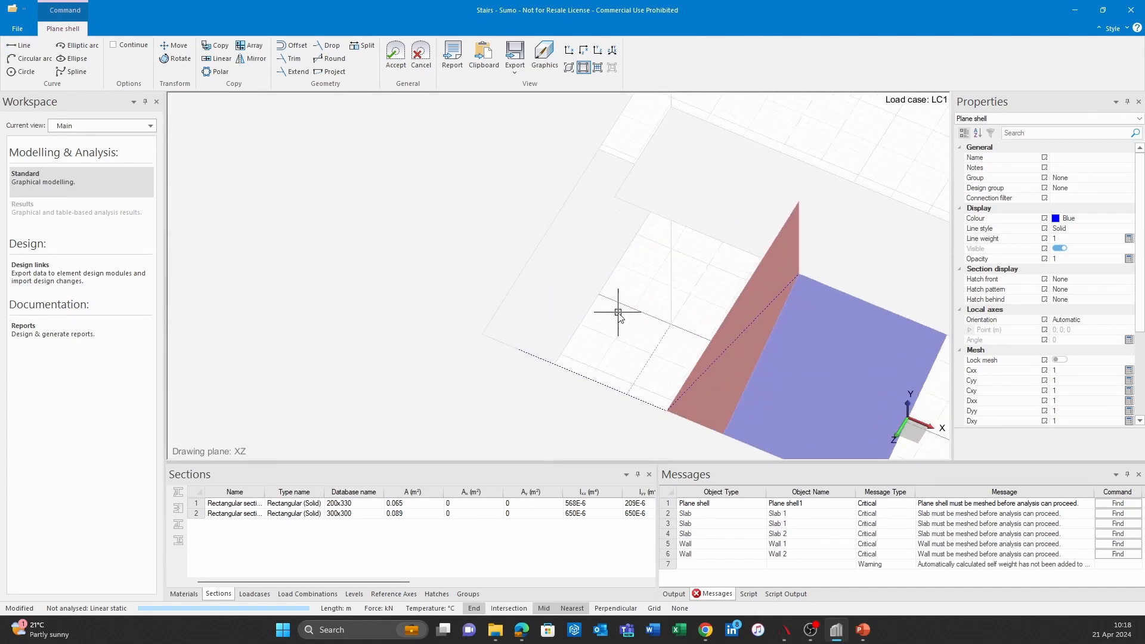
{"action": "middle_click_drag", "start_coordinate": [696, 276], "coordinate": [600, 277]}
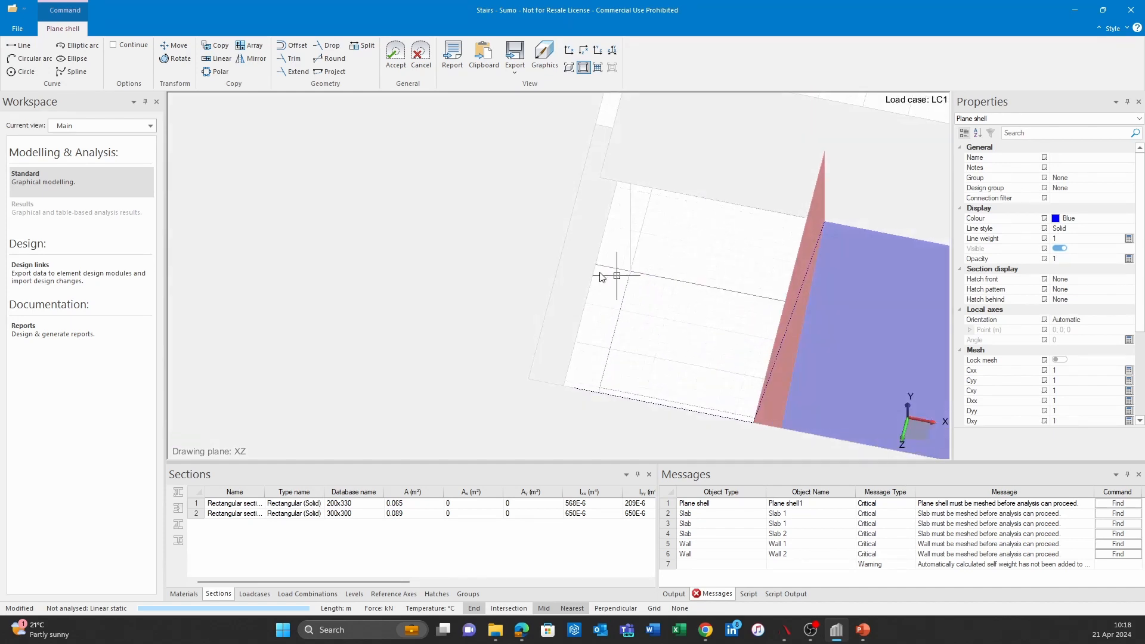
{"action": "left_click", "coordinate": [21, 45]}
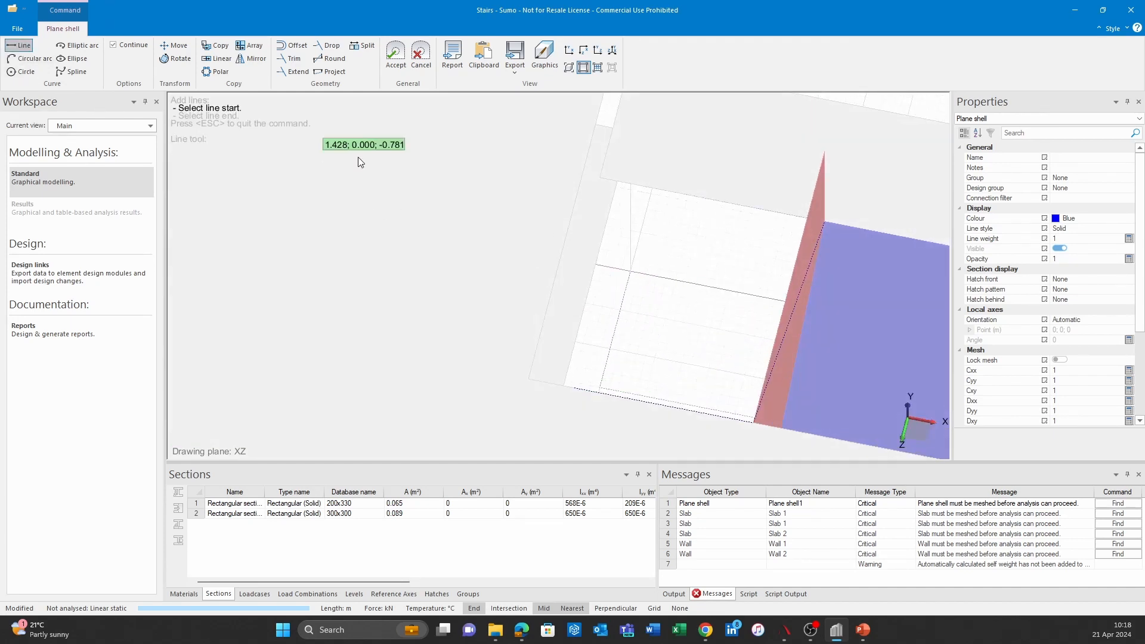
{"action": "left_click", "coordinate": [648, 189]}
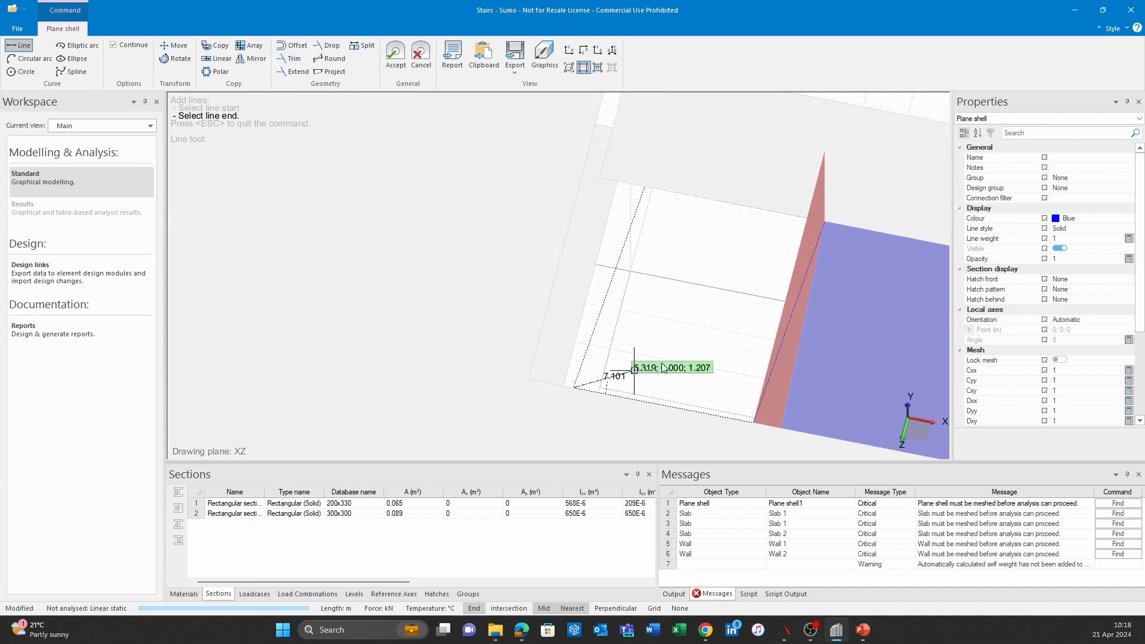
{"action": "key", "text": "Escape"}
{"action": "left_click", "coordinate": [21, 45]}
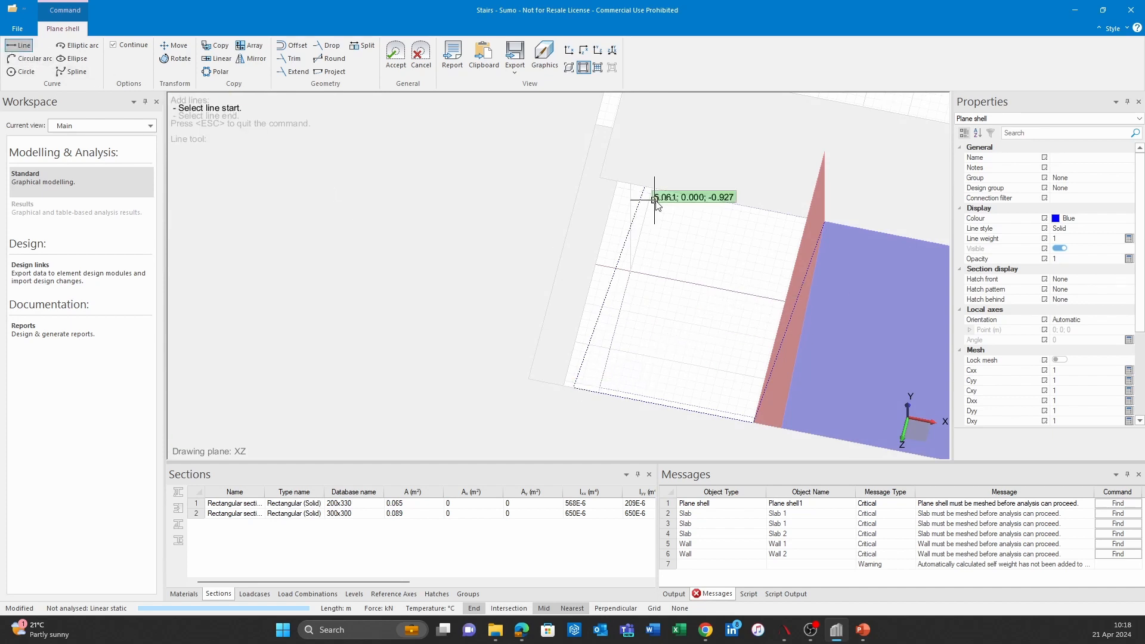
{"action": "left_click", "coordinate": [642, 186]}
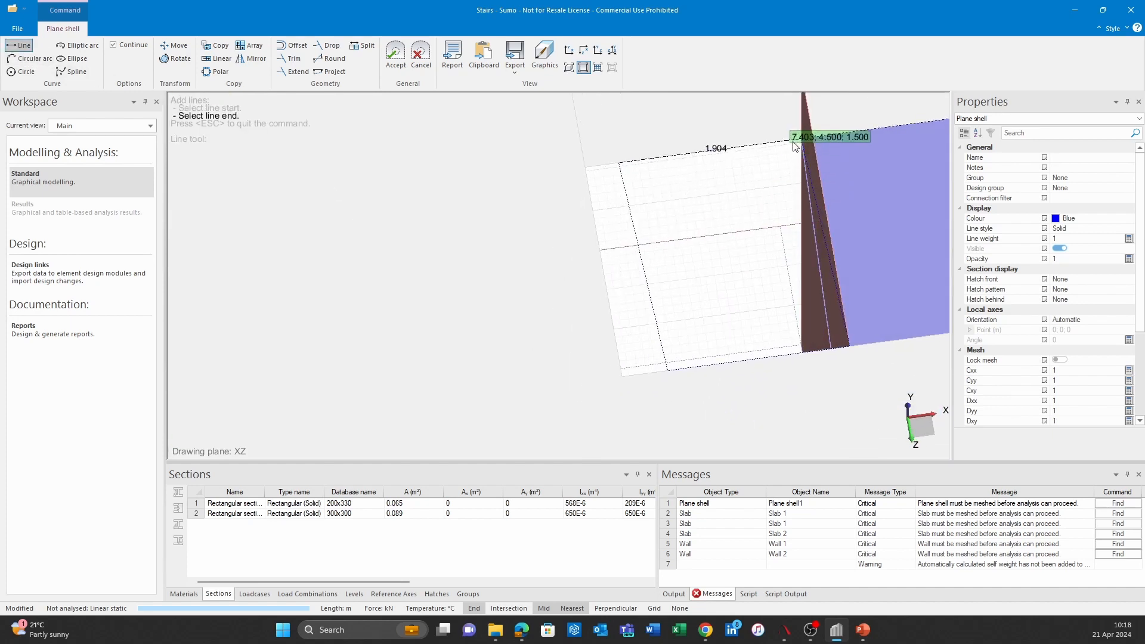
{"action": "left_click", "coordinate": [801, 142]}
{"action": "left_click", "coordinate": [850, 349]}
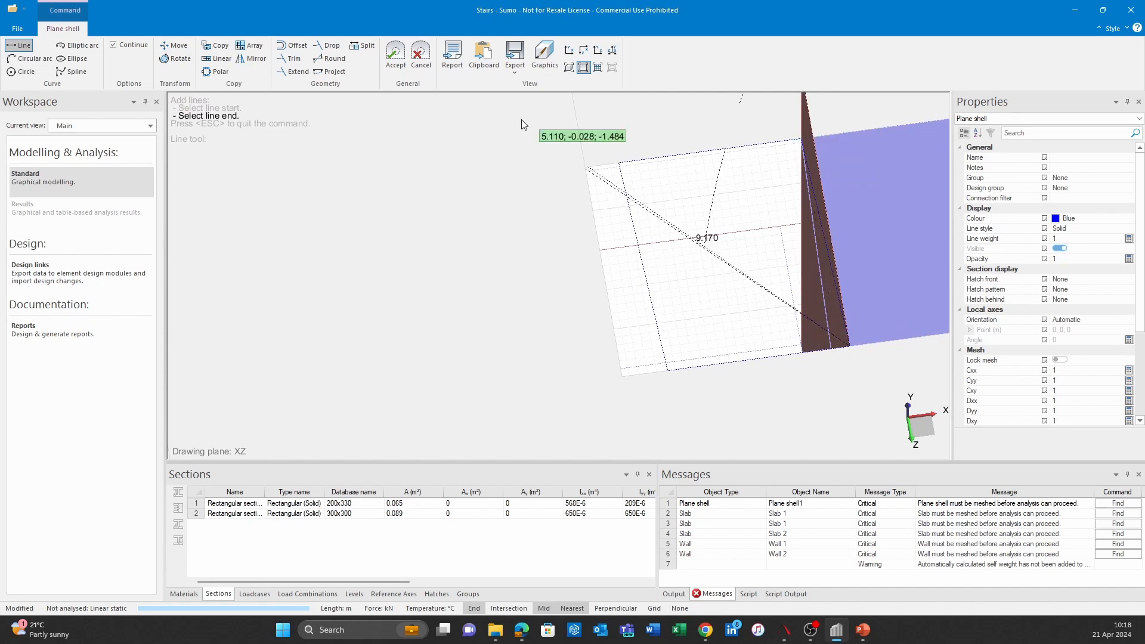
{"action": "left_click", "coordinate": [397, 62]}
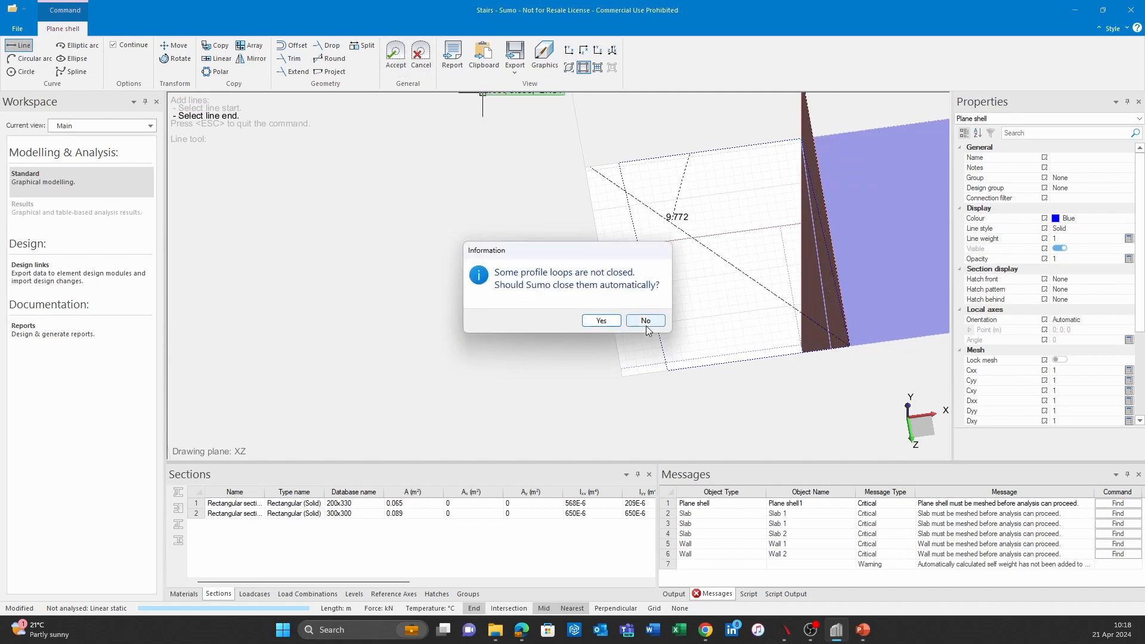
{"action": "left_click", "coordinate": [646, 325]}
{"action": "left_click", "coordinate": [427, 66]}
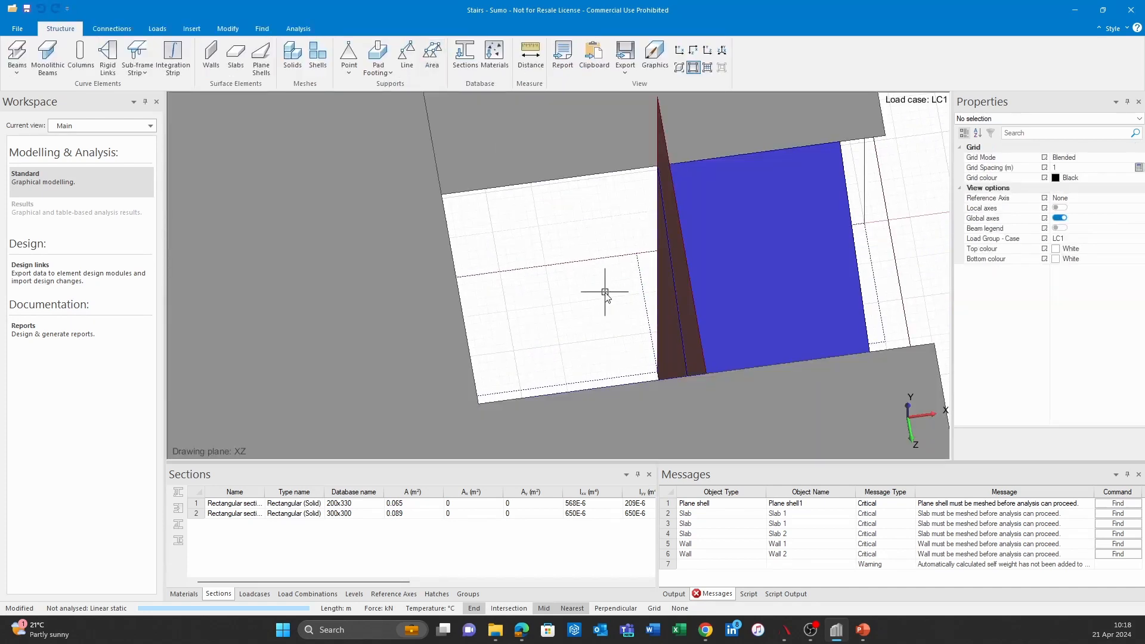
Outline a second sloped plane shell between the guide line ends on the landing slab's edge and the upper slab's edge, and accept it.
{"action": "left_click", "coordinate": [265, 60]}
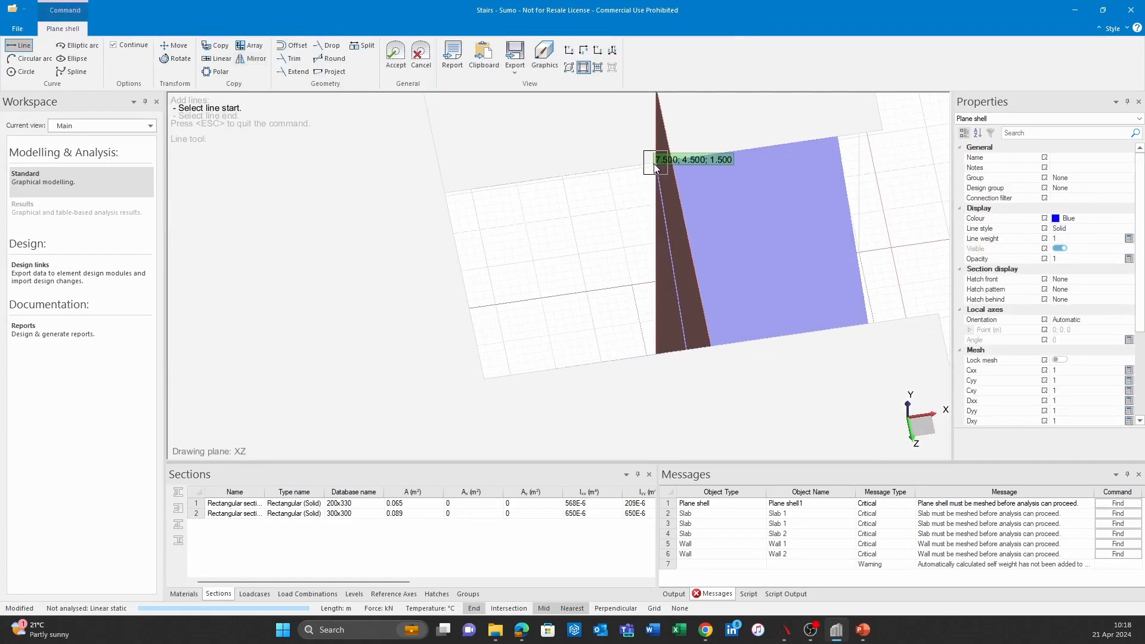
{"action": "left_click", "coordinate": [654, 166]}
{"action": "left_click", "coordinate": [475, 191]}
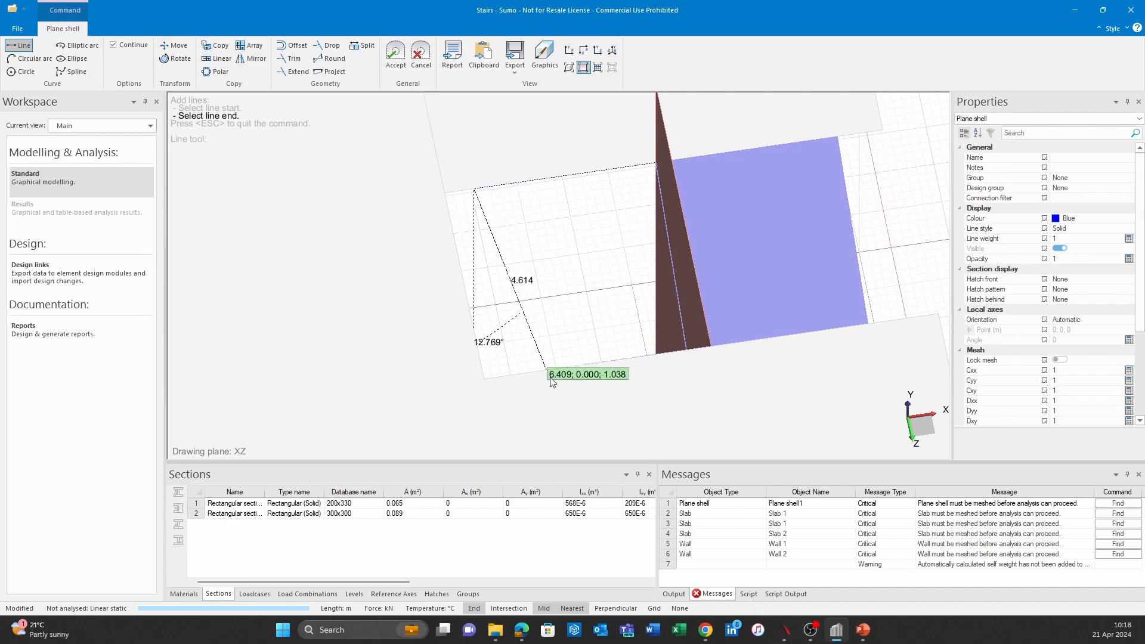
{"action": "middle_click_drag", "start_coordinate": [553, 380], "coordinate": [515, 394]}
{"action": "left_click", "coordinate": [390, 365]}
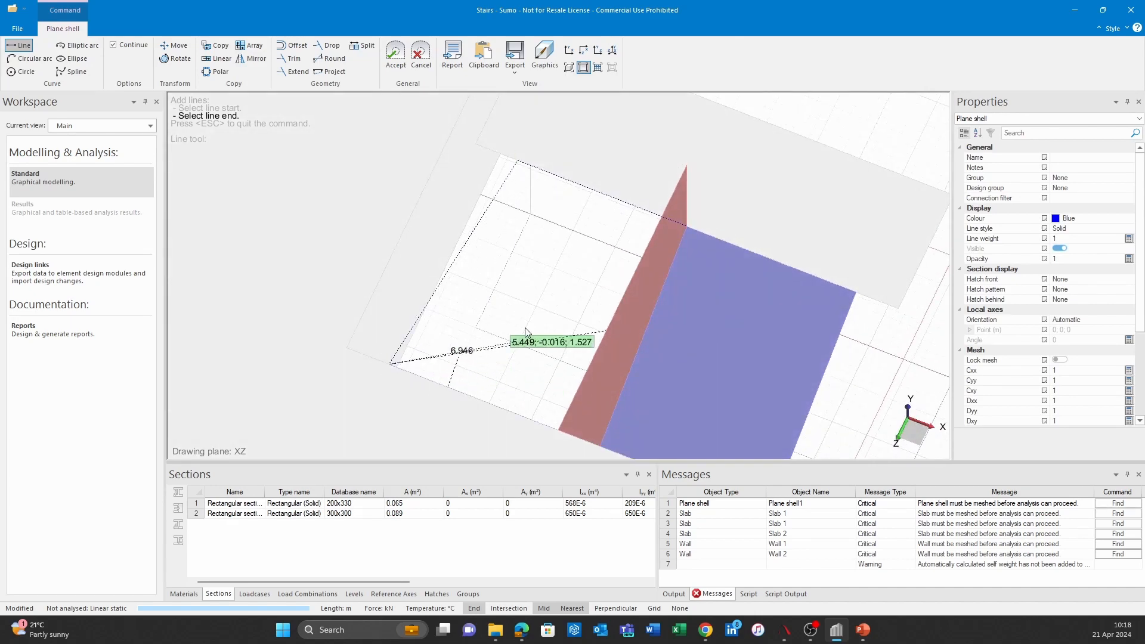
{"action": "middle_click_drag", "start_coordinate": [541, 423], "coordinate": [783, 354]}
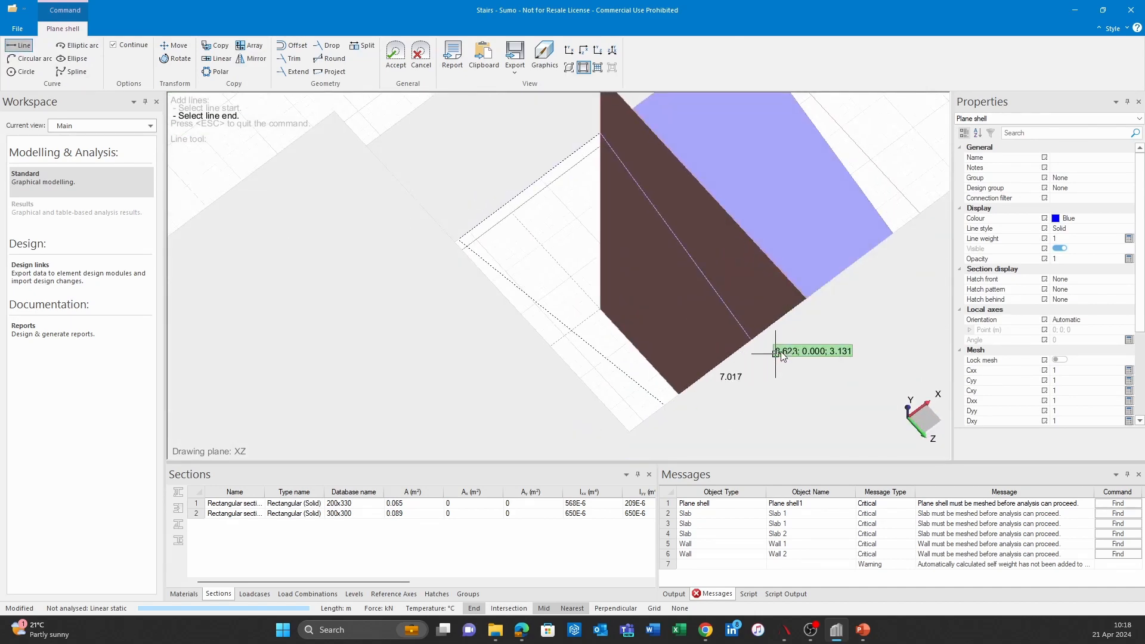
{"action": "left_click", "coordinate": [809, 306]}
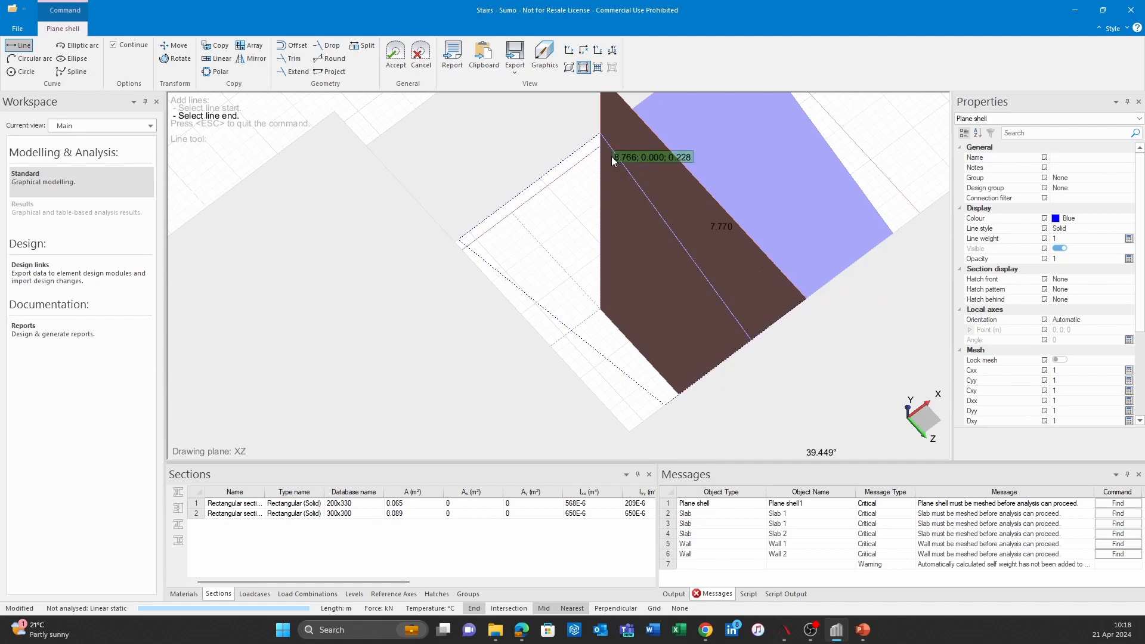
{"action": "left_click", "coordinate": [599, 134]}
{"action": "left_click", "coordinate": [396, 55]}
Copy the two sloped plane shells and the landing slab down one storey, from the upper to the lower main slab edge at the wall.
{"action": "middle_click_drag", "start_coordinate": [750, 319], "coordinate": [624, 207]}
{"action": "scroll", "coordinate": [627, 258], "scroll_direction": "down", "scroll_amount": 3}
{"action": "mouse_move", "coordinate": [628, 258]}
{"action": "middle_mouse_down"}
{"action": "mouse_move", "coordinate": [604, 276]}
{"action": "mouse_move", "coordinate": [703, 269]}
{"action": "mouse_move", "coordinate": [690, 243]}
{"action": "mouse_move", "coordinate": [582, 299]}
{"action": "mouse_move", "coordinate": [639, 181]}
{"action": "middle_mouse_up"}
{"action": "left_click_drag", "start_coordinate": [624, 174], "coordinate": [598, 249]}
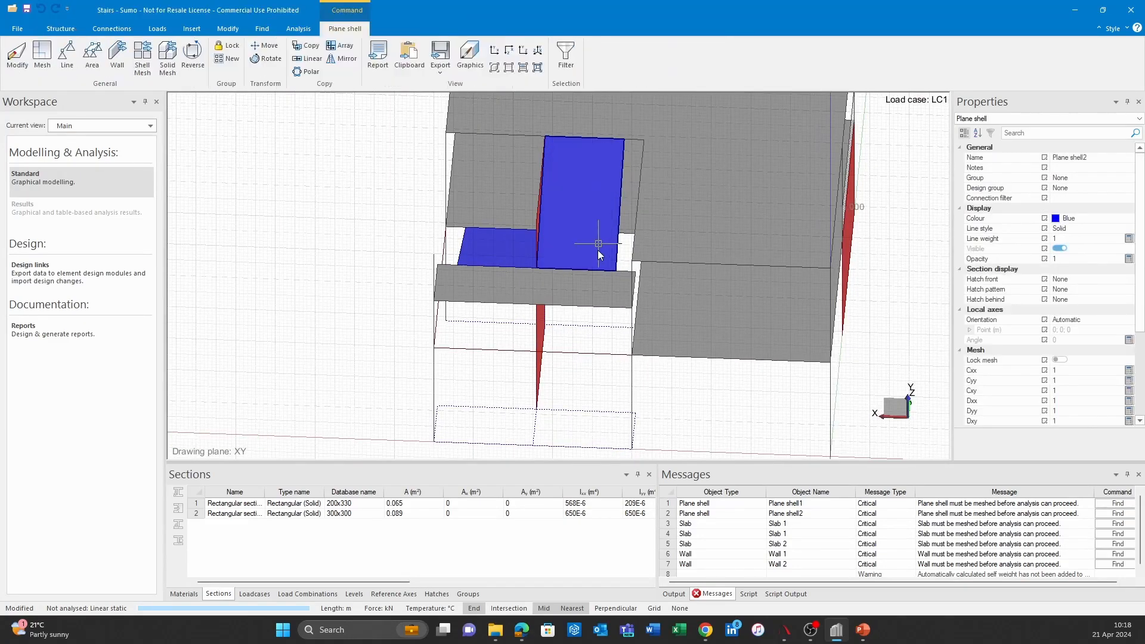
{"action": "left_click", "coordinate": [462, 246]}
{"action": "middle_click_drag", "start_coordinate": [463, 245], "coordinate": [531, 263]}
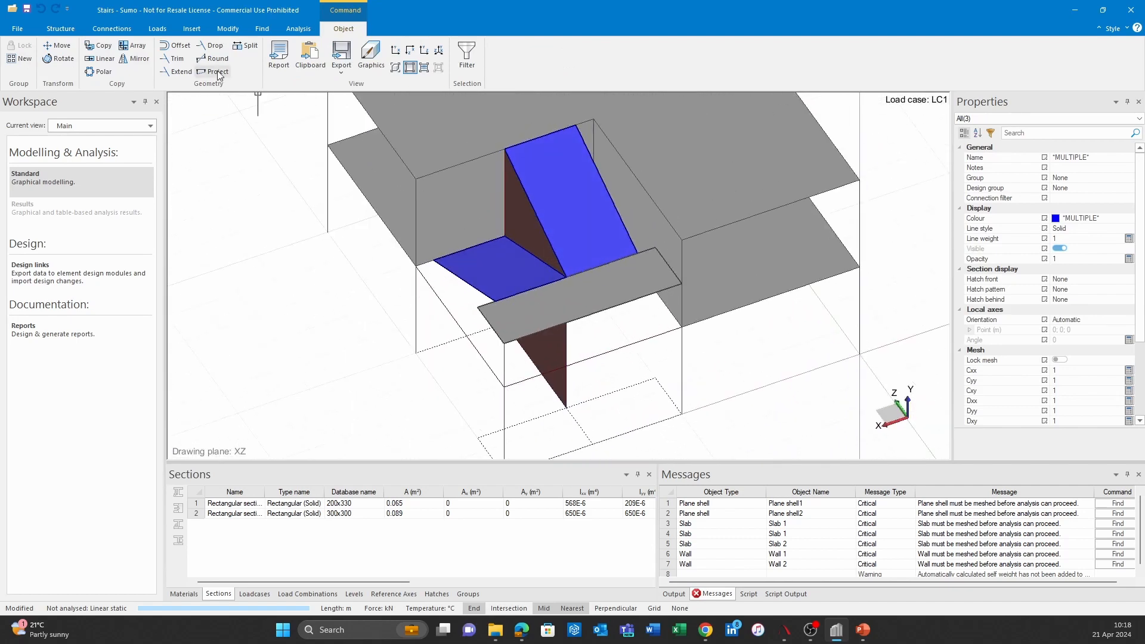
{"action": "left_click", "coordinate": [89, 46]}
{"action": "left_click", "coordinate": [506, 151]}
{"action": "middle_click_drag", "start_coordinate": [504, 207], "coordinate": [499, 248]}
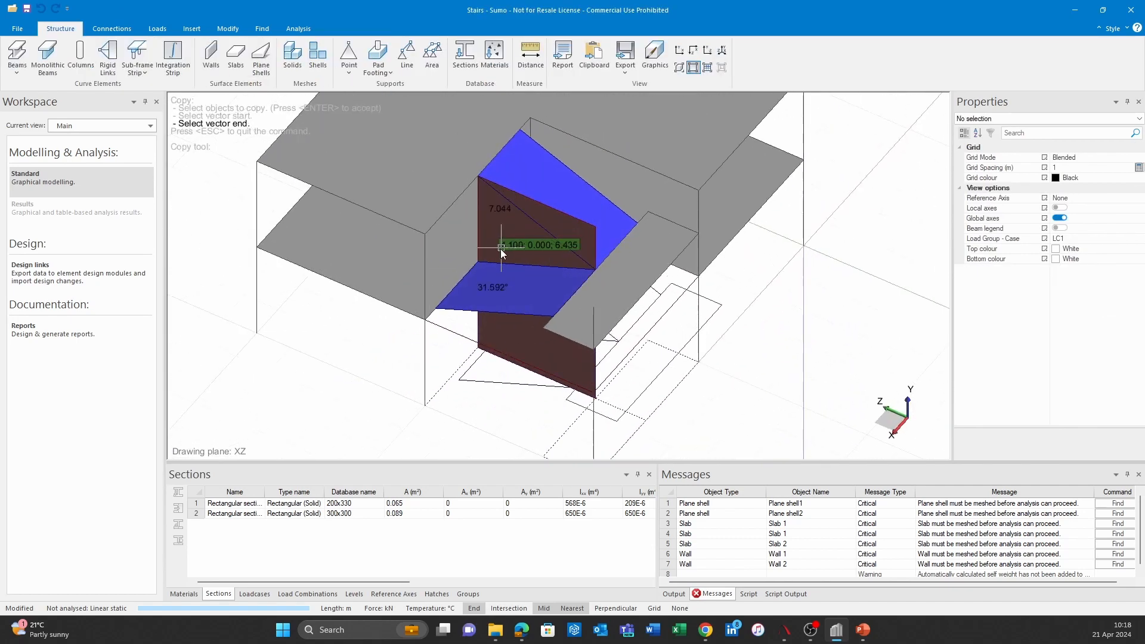
{"action": "left_click", "coordinate": [483, 265]}
Copy the two red perimeter beams around the stair bay up 3 m, from the lower slab corner to the upper slab corner at 10; 6; 5.
{"action": "mouse_move", "coordinate": [641, 331]}
{"action": "middle_mouse_down"}
{"action": "mouse_move", "coordinate": [635, 420]}
{"action": "mouse_move", "coordinate": [656, 331]}
{"action": "mouse_move", "coordinate": [728, 280]}
{"action": "mouse_move", "coordinate": [701, 276]}
{"action": "mouse_move", "coordinate": [738, 268]}
{"action": "mouse_move", "coordinate": [743, 235]}
{"action": "mouse_move", "coordinate": [614, 192]}
{"action": "mouse_move", "coordinate": [670, 243]}
{"action": "mouse_move", "coordinate": [589, 223]}
{"action": "mouse_move", "coordinate": [545, 238]}
{"action": "mouse_move", "coordinate": [624, 265]}
{"action": "middle_mouse_up"}
{"action": "left_click", "coordinate": [679, 67]}
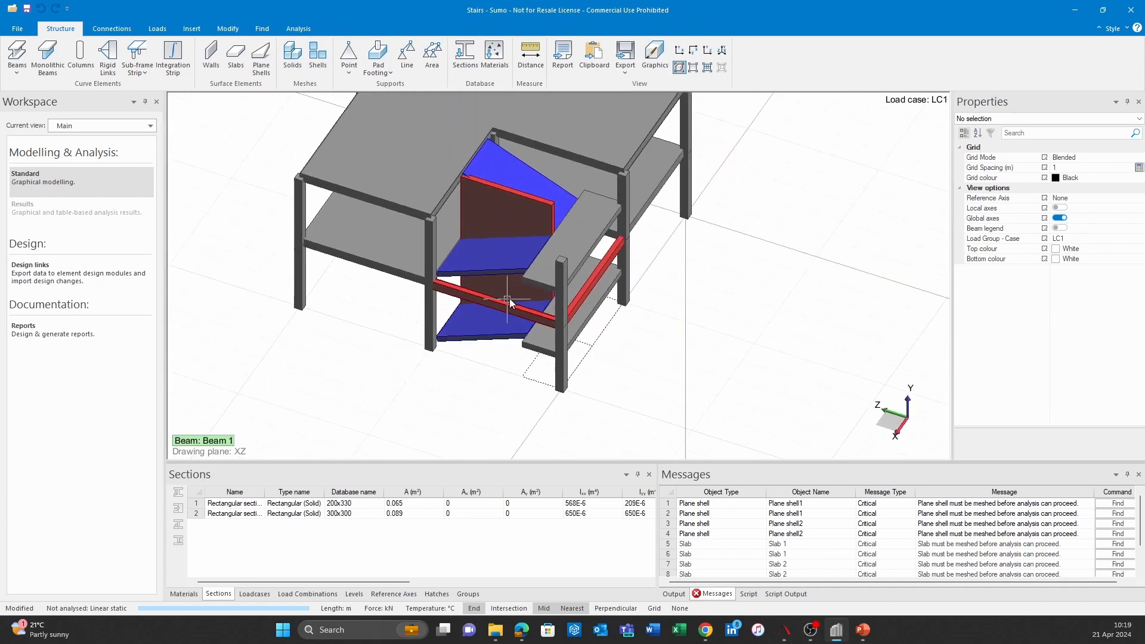
{"action": "scroll", "coordinate": [449, 303], "scroll_direction": "up", "scroll_amount": 5}
{"action": "middle_click_drag", "start_coordinate": [888, 393], "coordinate": [528, 366]}
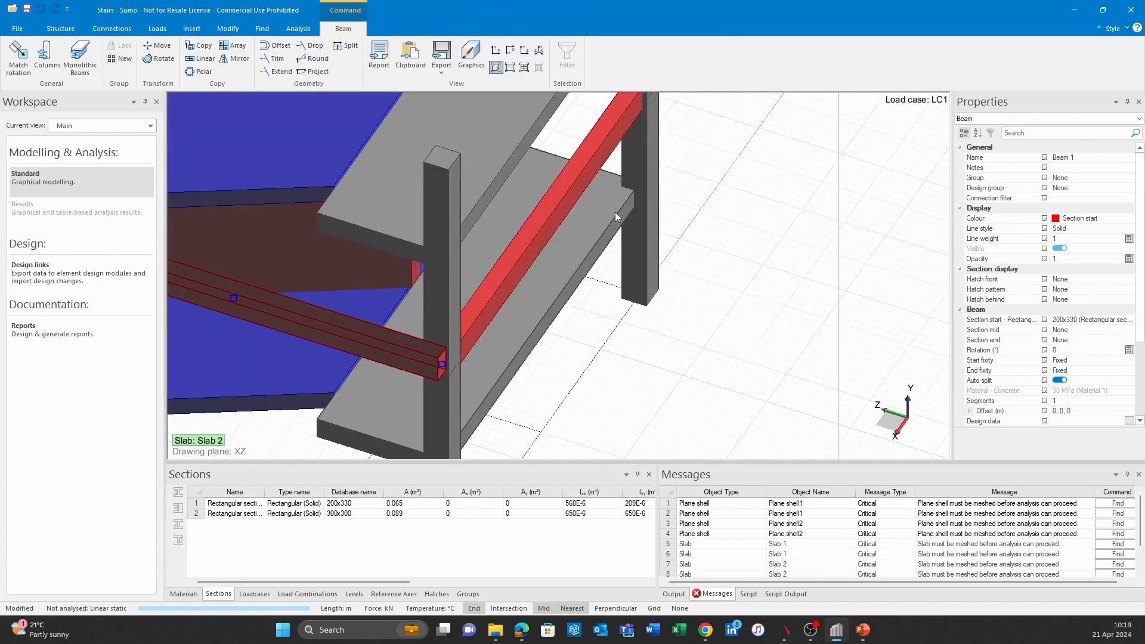
{"action": "left_click", "coordinate": [605, 140]}
{"action": "middle_click_drag", "start_coordinate": [554, 255], "coordinate": [861, 333]}
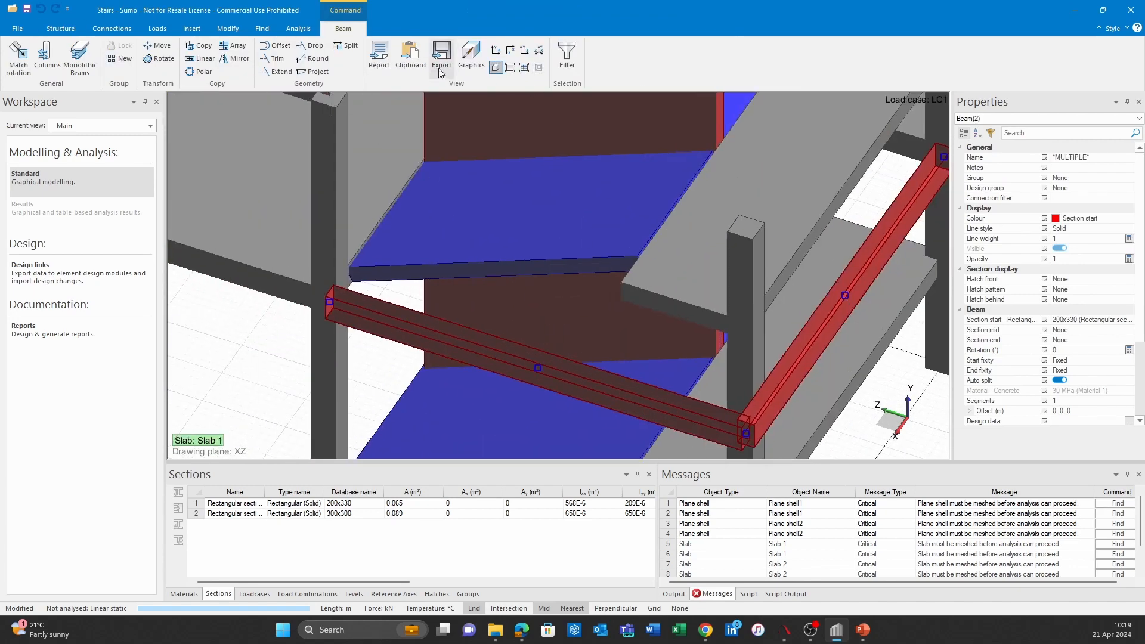
{"action": "left_click", "coordinate": [510, 66]}
{"action": "left_click", "coordinate": [199, 46]}
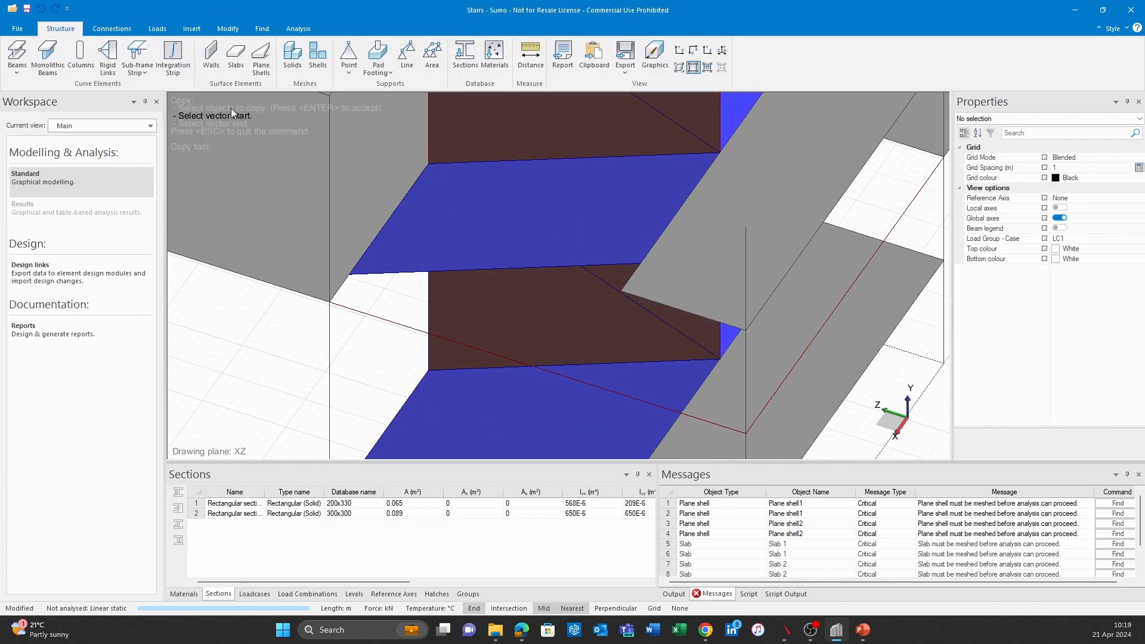
{"action": "left_click", "coordinate": [330, 302]}
{"action": "middle_click_drag", "start_coordinate": [326, 268], "coordinate": [376, 268]}
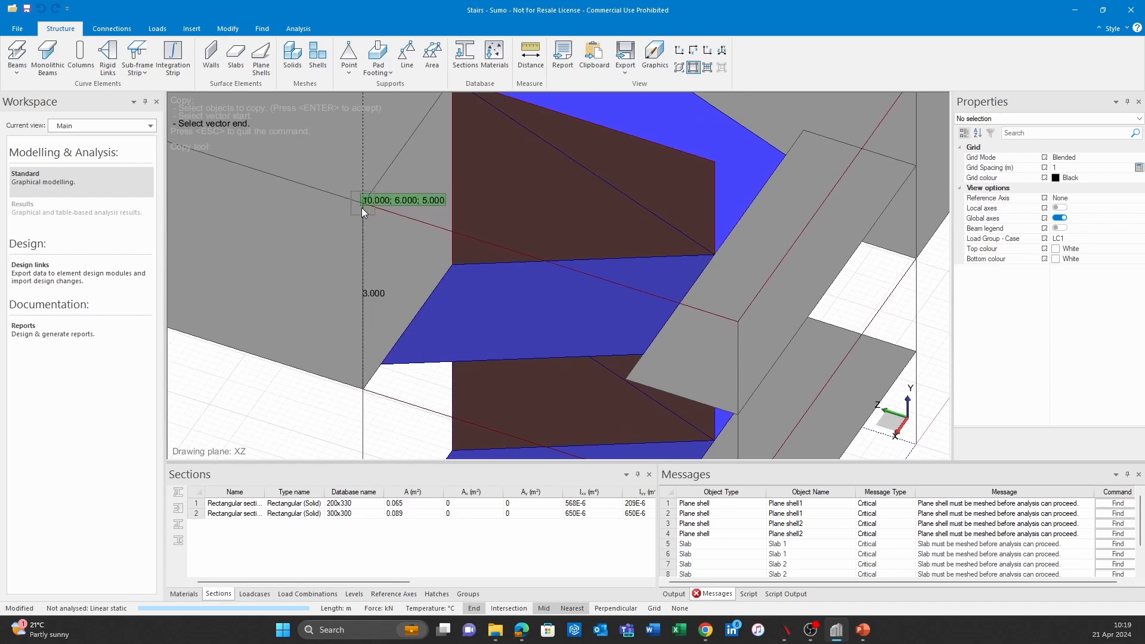
{"action": "middle_click_drag", "start_coordinate": [552, 274], "coordinate": [692, 339]}
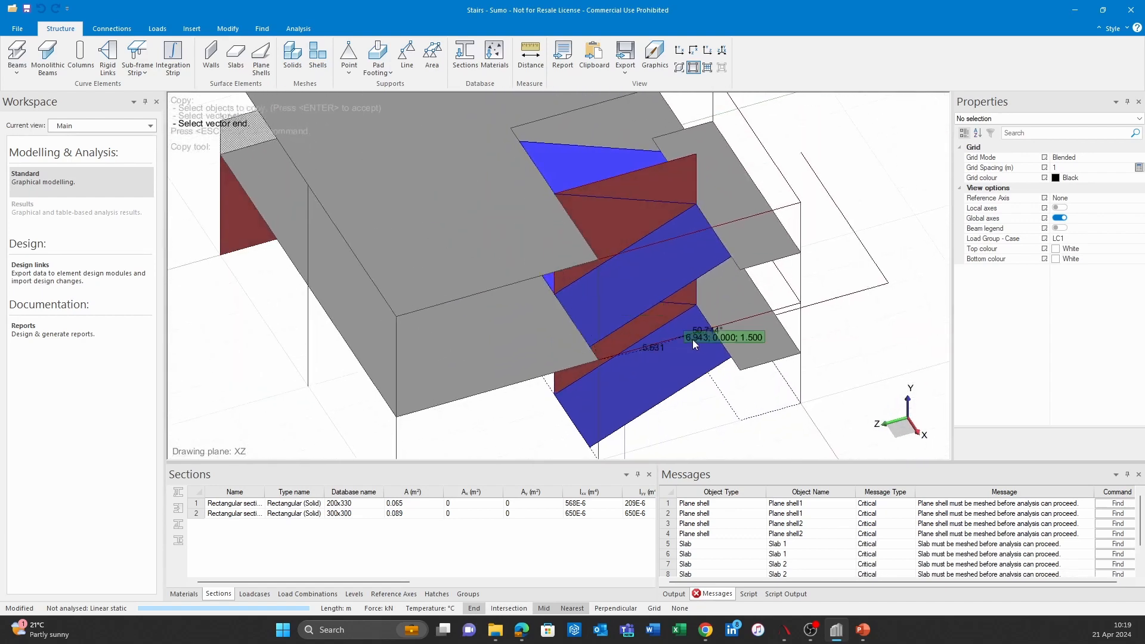
{"action": "key", "text": "Escape"}
Show the members and slabs with their real thickness and examine the stair bay from several sides.
{"action": "left_click", "coordinate": [679, 67]}
{"action": "middle_click_drag", "start_coordinate": [760, 268], "coordinate": [795, 345]}
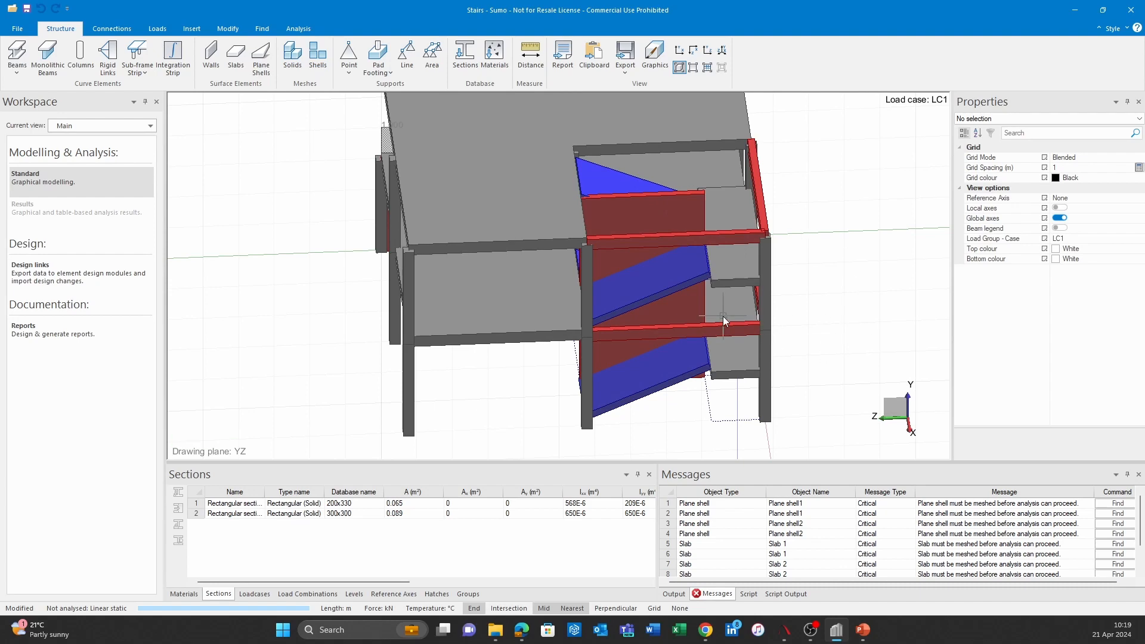
{"action": "middle_click_drag", "start_coordinate": [809, 336], "coordinate": [717, 371]}
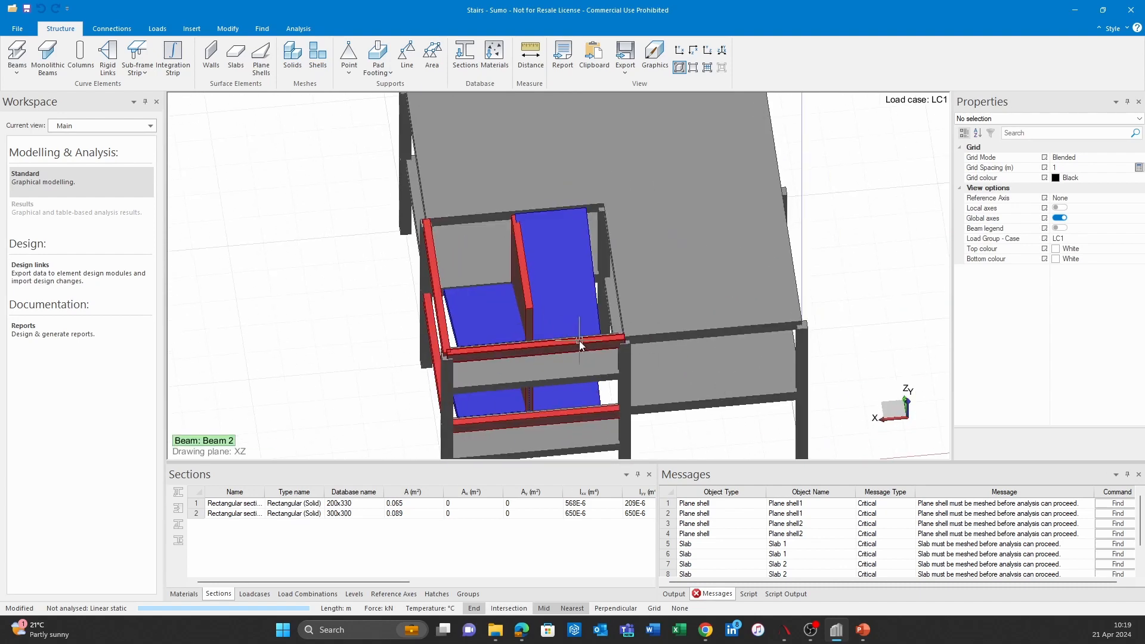
Mesh all slabs, walls and plane shells in the model, and display the finite element mesh around the stair bay.
{"action": "mouse_move", "coordinate": [578, 341]}
{"action": "middle_mouse_down"}
{"action": "mouse_move", "coordinate": [514, 320]}
{"action": "mouse_move", "coordinate": [558, 331]}
{"action": "mouse_move", "coordinate": [749, 293]}
{"action": "middle_mouse_up"}
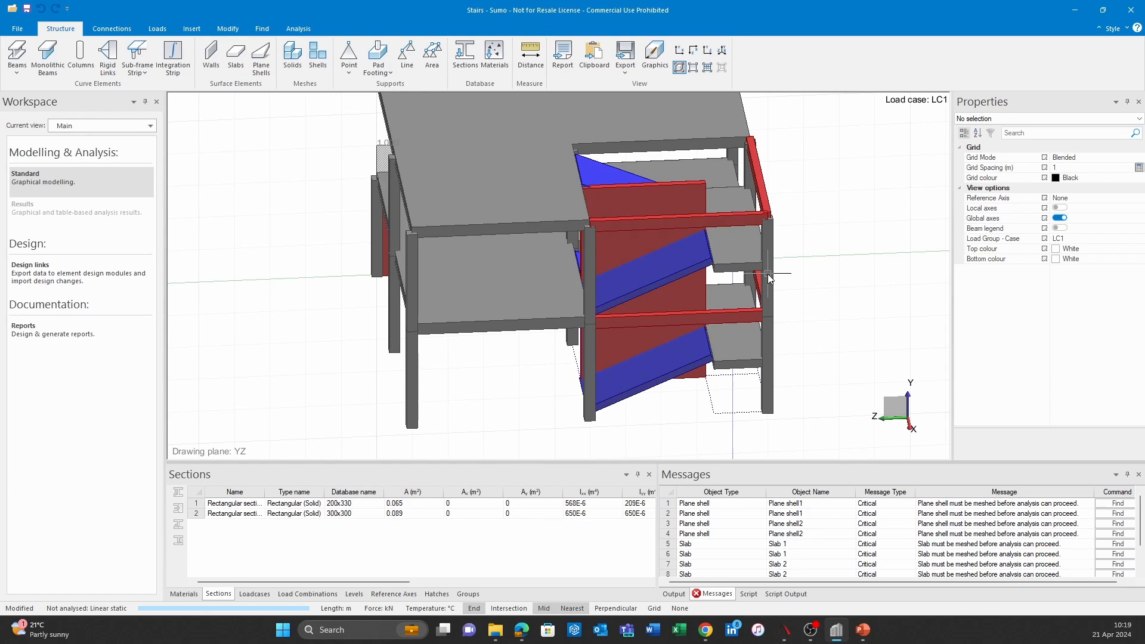
{"action": "middle_click_drag", "start_coordinate": [768, 274], "coordinate": [172, 111]}
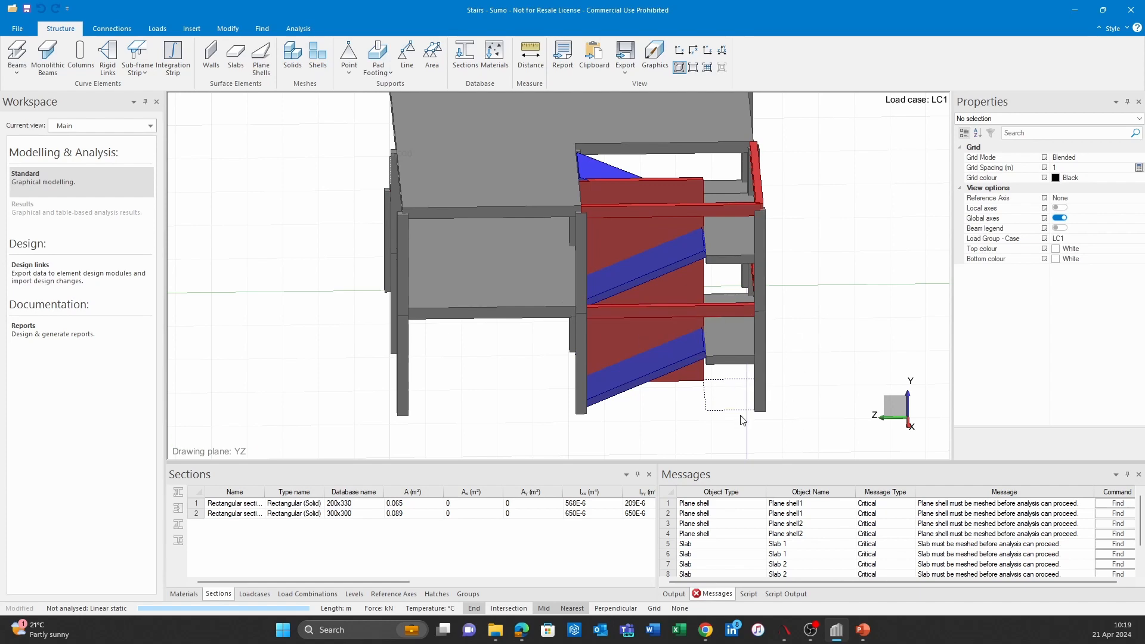
{"action": "scroll", "coordinate": [802, 381], "scroll_direction": "down", "scroll_amount": 1}
{"action": "middle_click_drag", "start_coordinate": [817, 380], "coordinate": [737, 409], "text": "shift"}
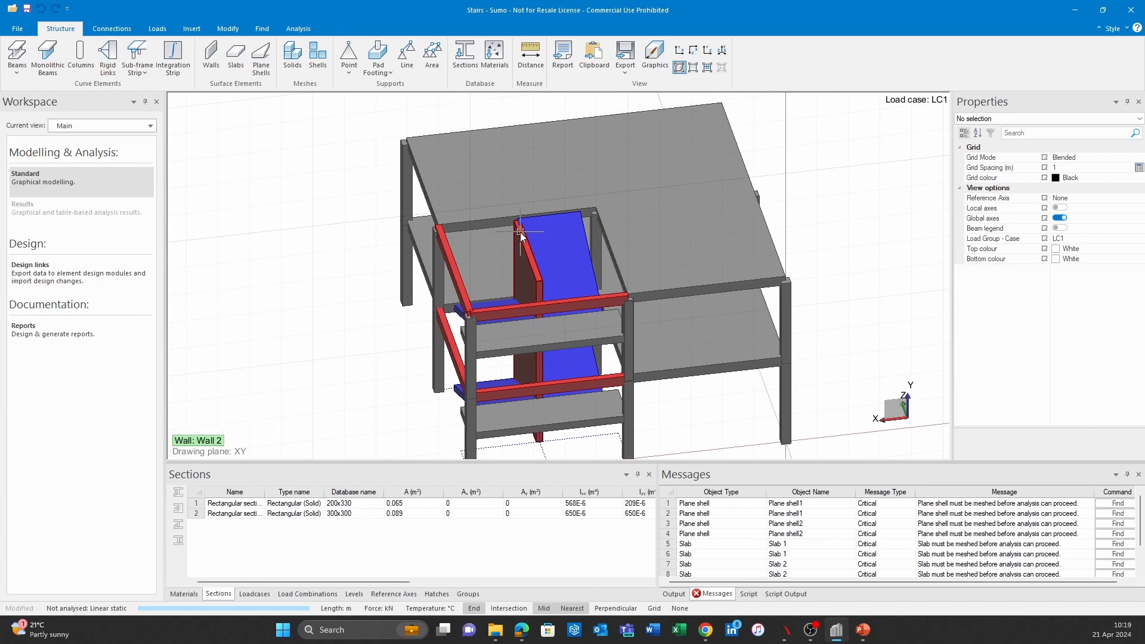
{"action": "scroll", "coordinate": [522, 235], "scroll_direction": "up", "scroll_amount": 1}
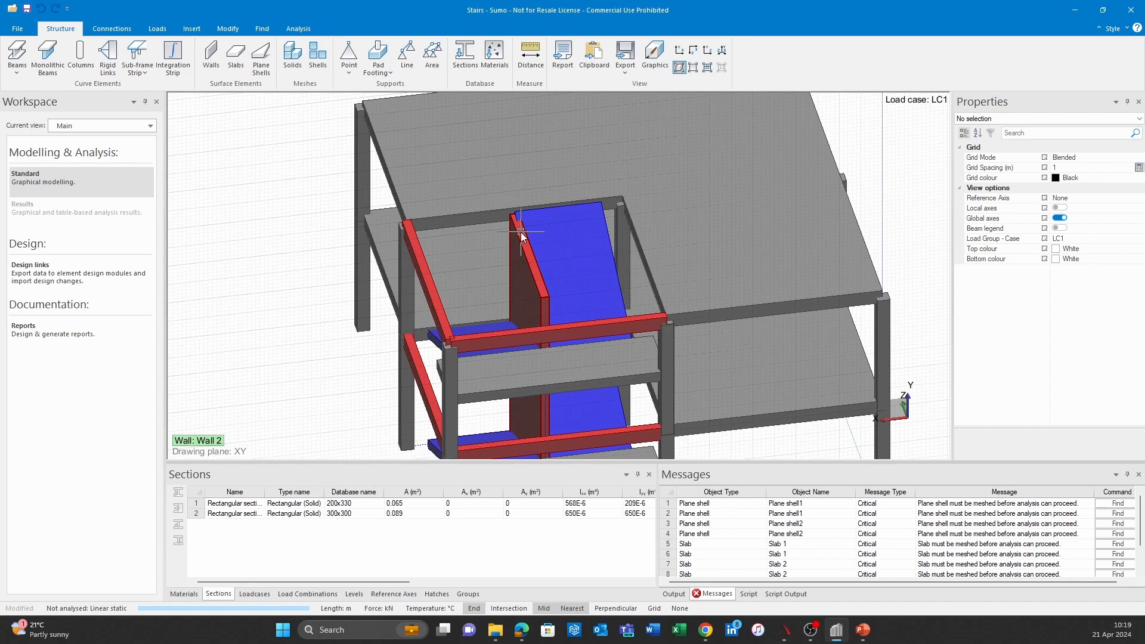
{"action": "left_click", "coordinate": [234, 31]}
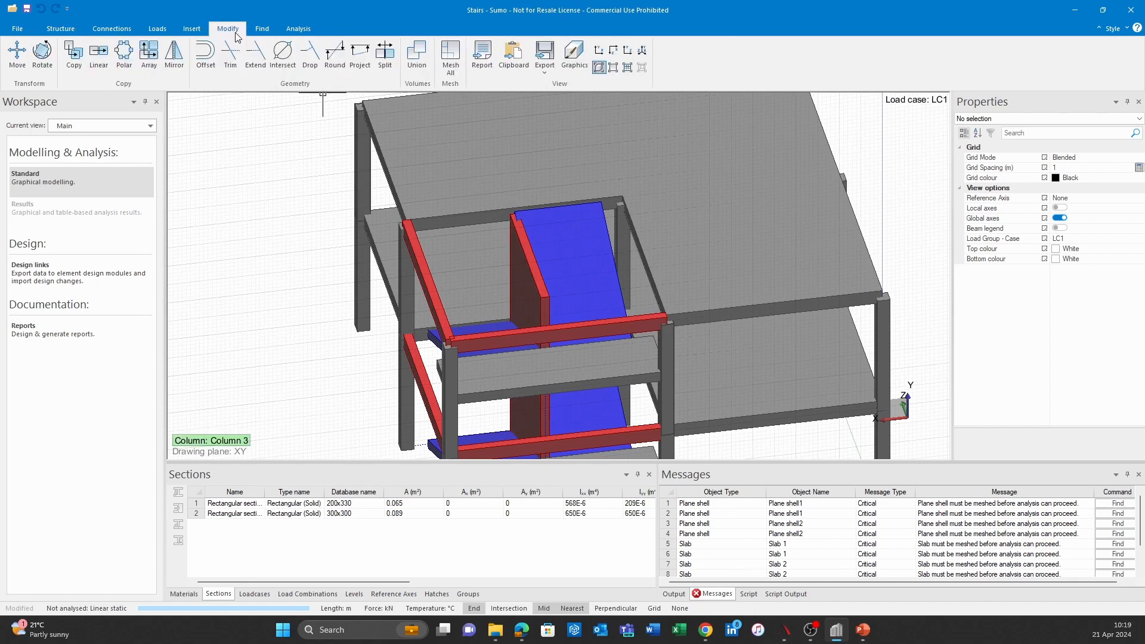
{"action": "left_click", "coordinate": [455, 66]}
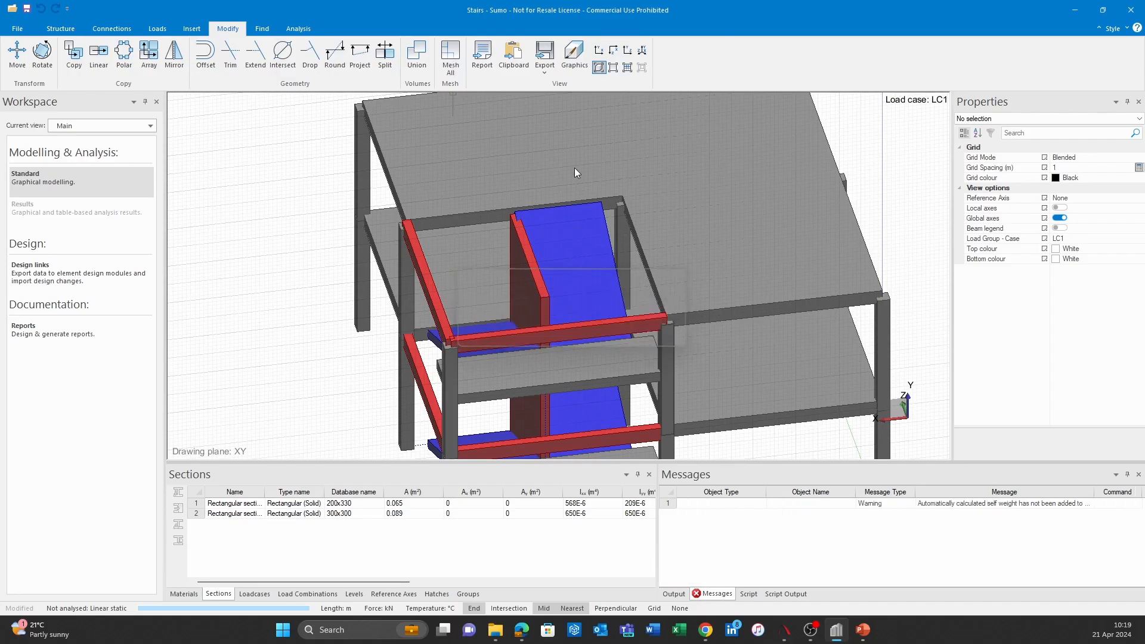
{"action": "left_click", "coordinate": [628, 68]}
{"action": "mouse_move", "coordinate": [608, 335]}
{"action": "middle_mouse_down"}
{"action": "mouse_move", "coordinate": [679, 358]}
{"action": "mouse_move", "coordinate": [774, 269]}
{"action": "mouse_move", "coordinate": [646, 276]}
{"action": "mouse_move", "coordinate": [636, 233]}
{"action": "mouse_move", "coordinate": [581, 266]}
{"action": "mouse_move", "coordinate": [672, 234]}
{"action": "mouse_move", "coordinate": [731, 243]}
{"action": "mouse_move", "coordinate": [789, 283]}
{"action": "mouse_move", "coordinate": [832, 262]}
{"action": "mouse_move", "coordinate": [815, 236]}
{"action": "mouse_move", "coordinate": [779, 251]}
{"action": "middle_mouse_up"}
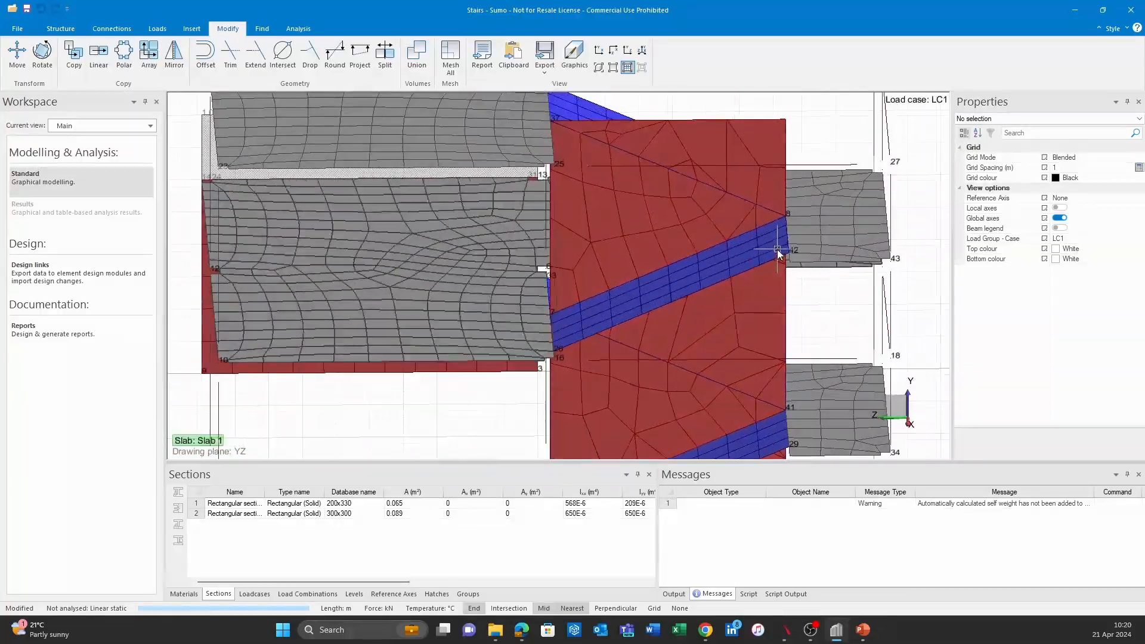
Set the mesh size of the central stair wall to 0.5 m and mesh the whole model again.
{"action": "left_click", "coordinate": [762, 118]}
{"action": "scroll", "coordinate": [1067, 294], "scroll_direction": "down", "scroll_amount": 4}
{"action": "left_click", "coordinate": [1067, 360]}
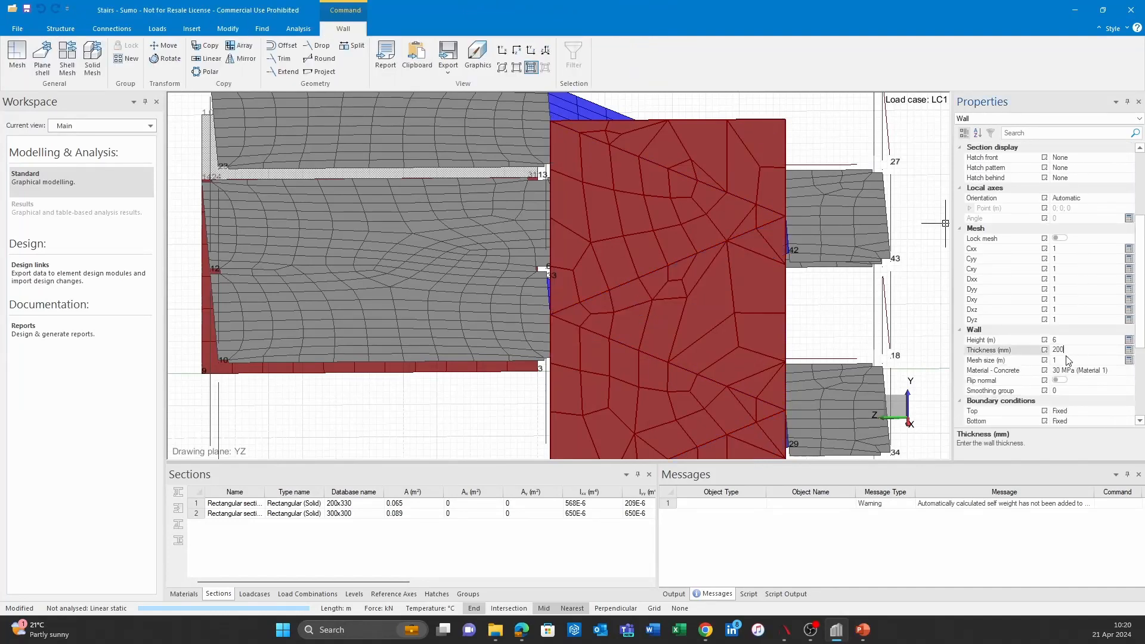
{"action": "type", "text": "0.5"}
{"action": "key", "text": "Return"}
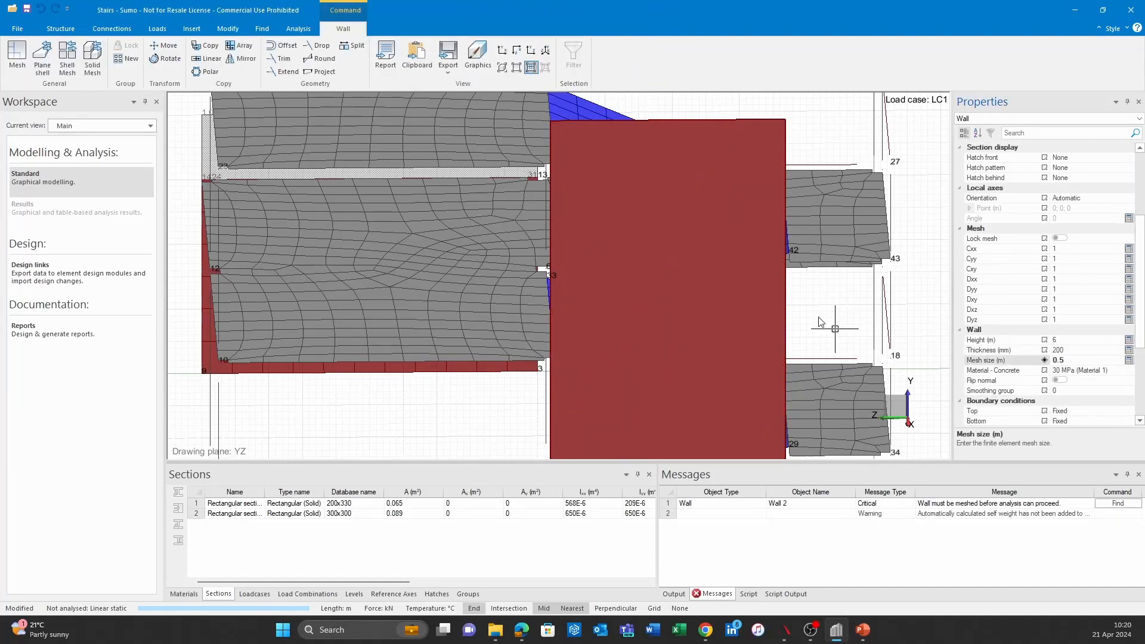
{"action": "left_click", "coordinate": [228, 28]}
{"action": "left_click", "coordinate": [452, 60]}
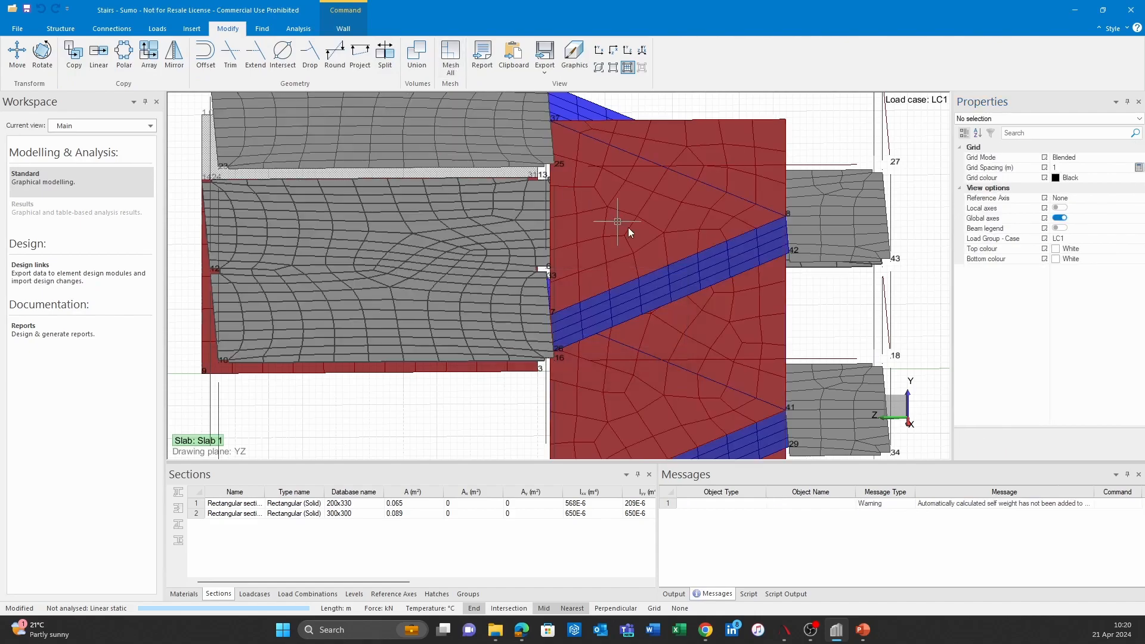
{"action": "middle_click_drag", "start_coordinate": [627, 224], "coordinate": [726, 276]}
{"action": "scroll", "coordinate": [726, 276], "scroll_direction": "down", "scroll_amount": 3}
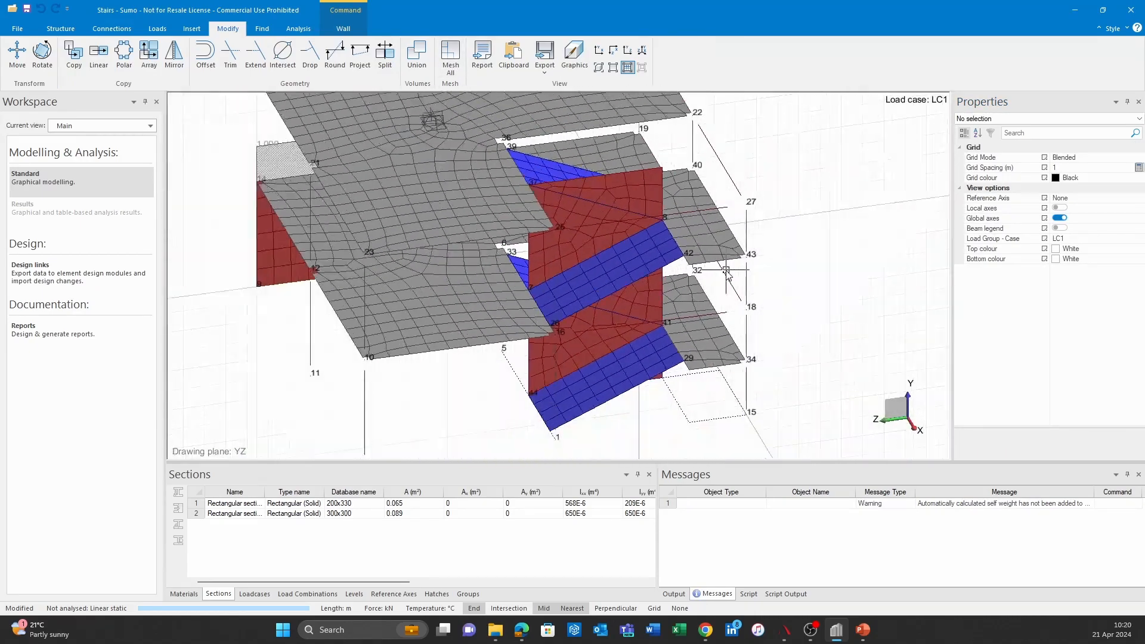
Return to the display with real member and slab thickness, and save the model.
{"action": "left_click", "coordinate": [600, 68]}
{"action": "middle_click_drag", "start_coordinate": [628, 202], "coordinate": [721, 285]}
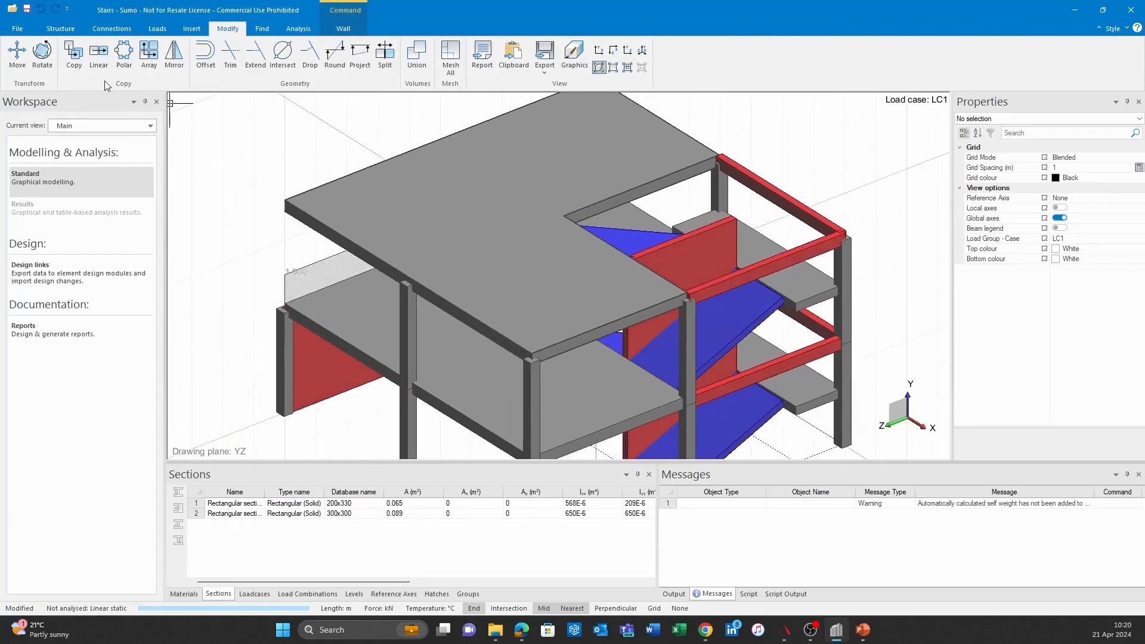
{"action": "left_click", "coordinate": [27, 9]}
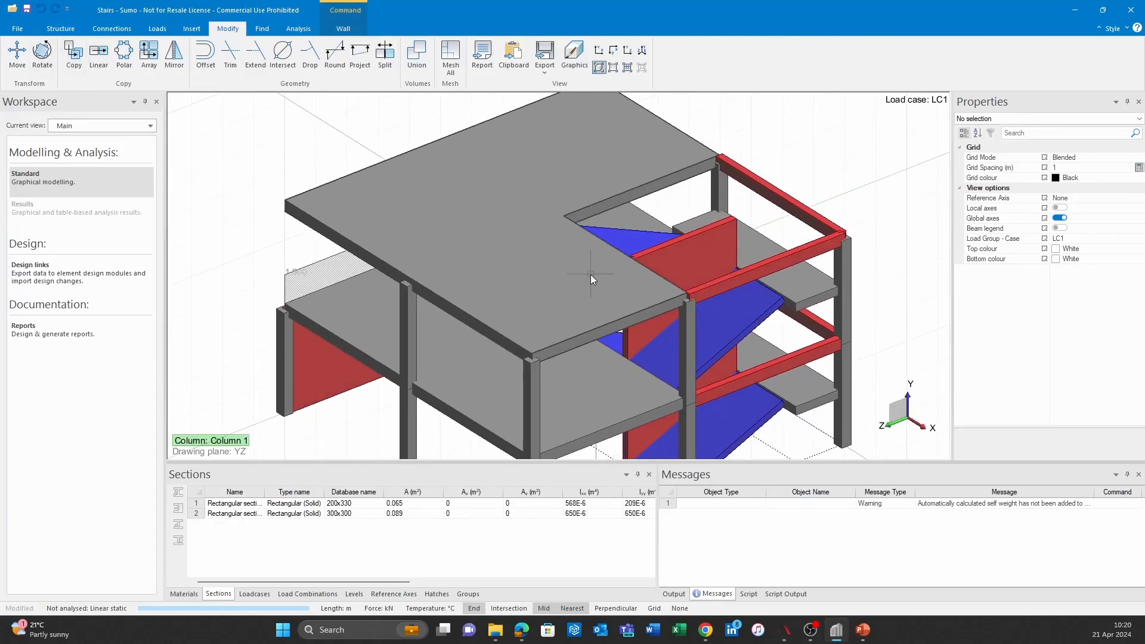
{"action": "scroll", "coordinate": [518, 303], "scroll_direction": "down", "scroll_amount": 2}
{"action": "middle_click_drag", "start_coordinate": [508, 339], "coordinate": [499, 241], "text": "shift"}
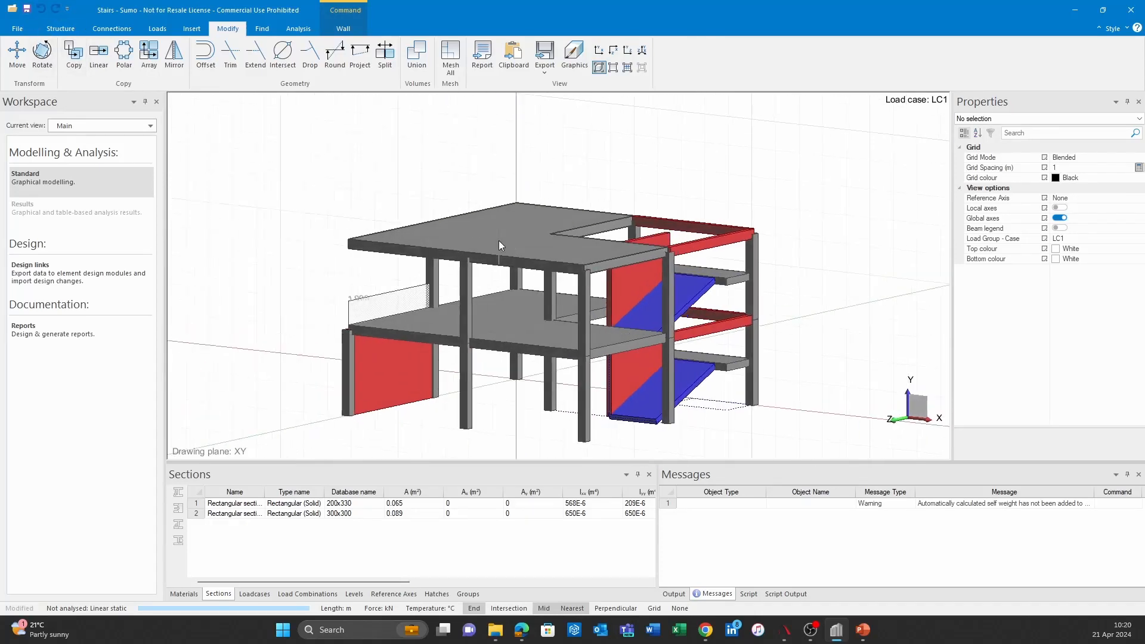
Copy the upper-storey edge column 5 m along the slab edge, from its base to the lower slab corner at 0; 3; 10.
{"action": "scroll", "coordinate": [499, 241], "scroll_direction": "up", "scroll_amount": 3}
{"action": "left_click", "coordinate": [441, 262]}
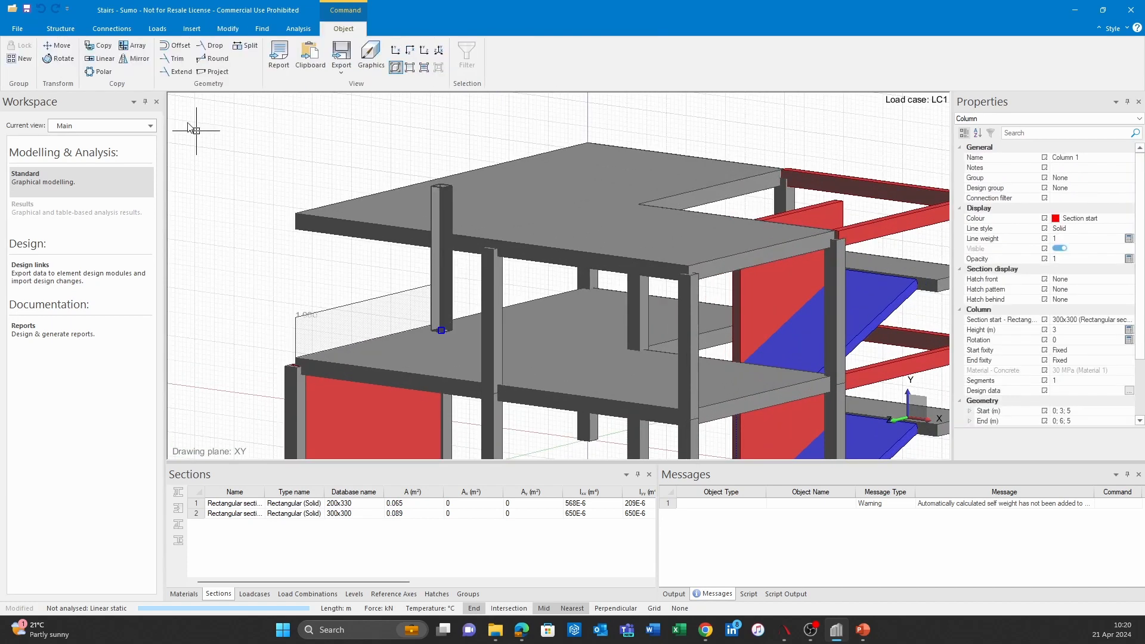
{"action": "left_click", "coordinate": [99, 46]}
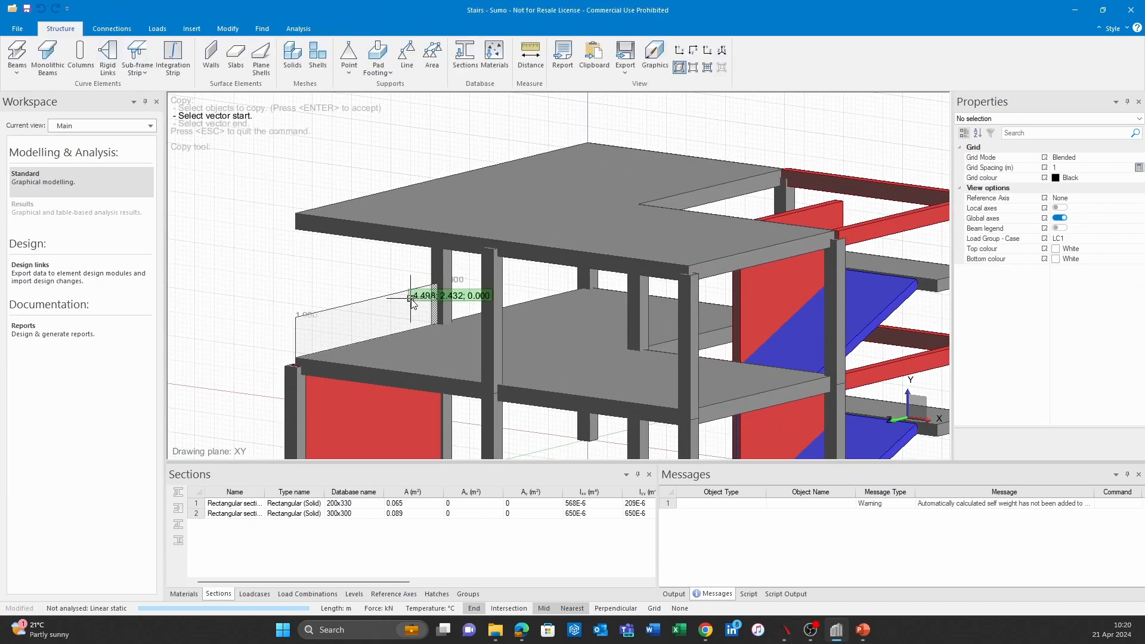
{"action": "left_click", "coordinate": [444, 329]}
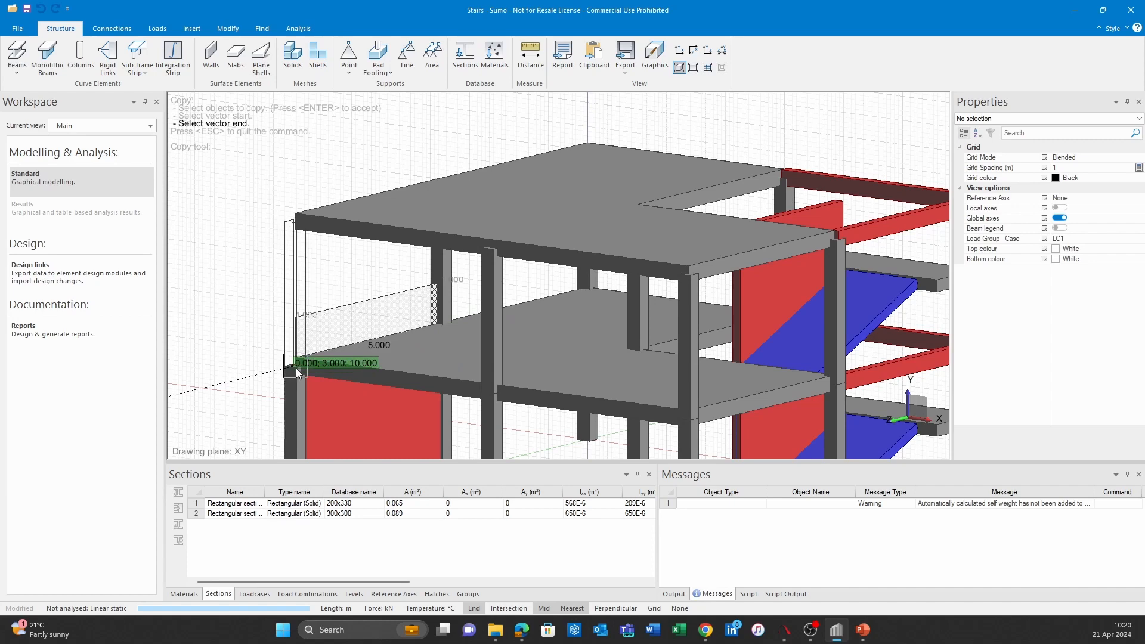
{"action": "left_click", "coordinate": [296, 367]}
{"action": "scroll", "coordinate": [295, 367], "scroll_direction": "down", "scroll_amount": 1}
{"action": "key", "text": "Escape"}
{"action": "scroll", "coordinate": [306, 263], "scroll_direction": "down", "scroll_amount": 1}
{"action": "middle_click_drag", "start_coordinate": [489, 288], "coordinate": [460, 305]}
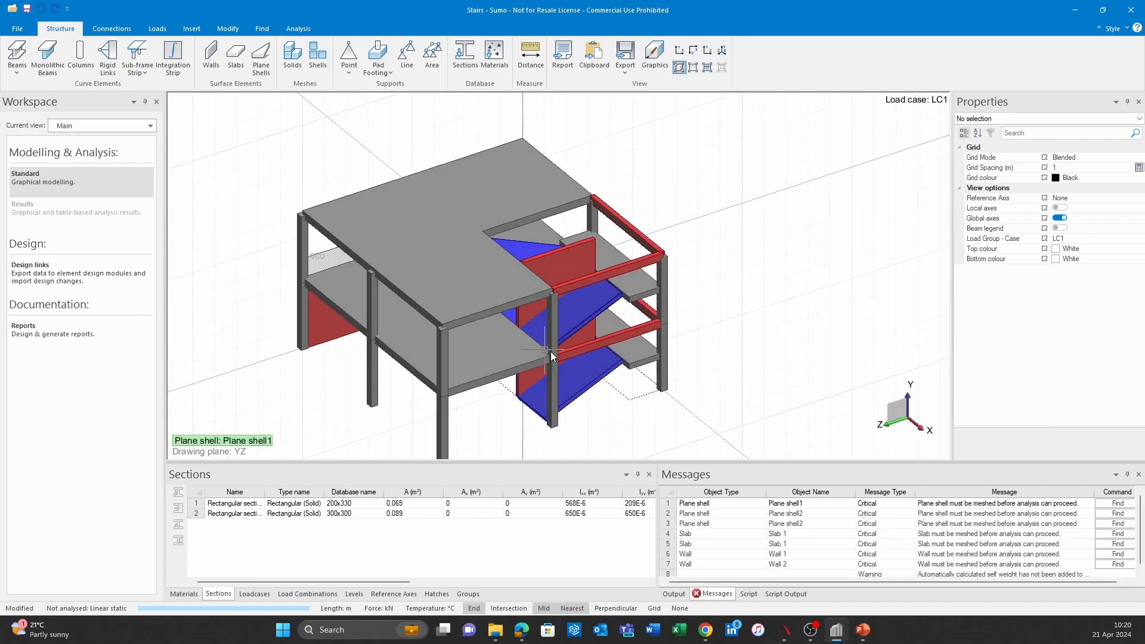